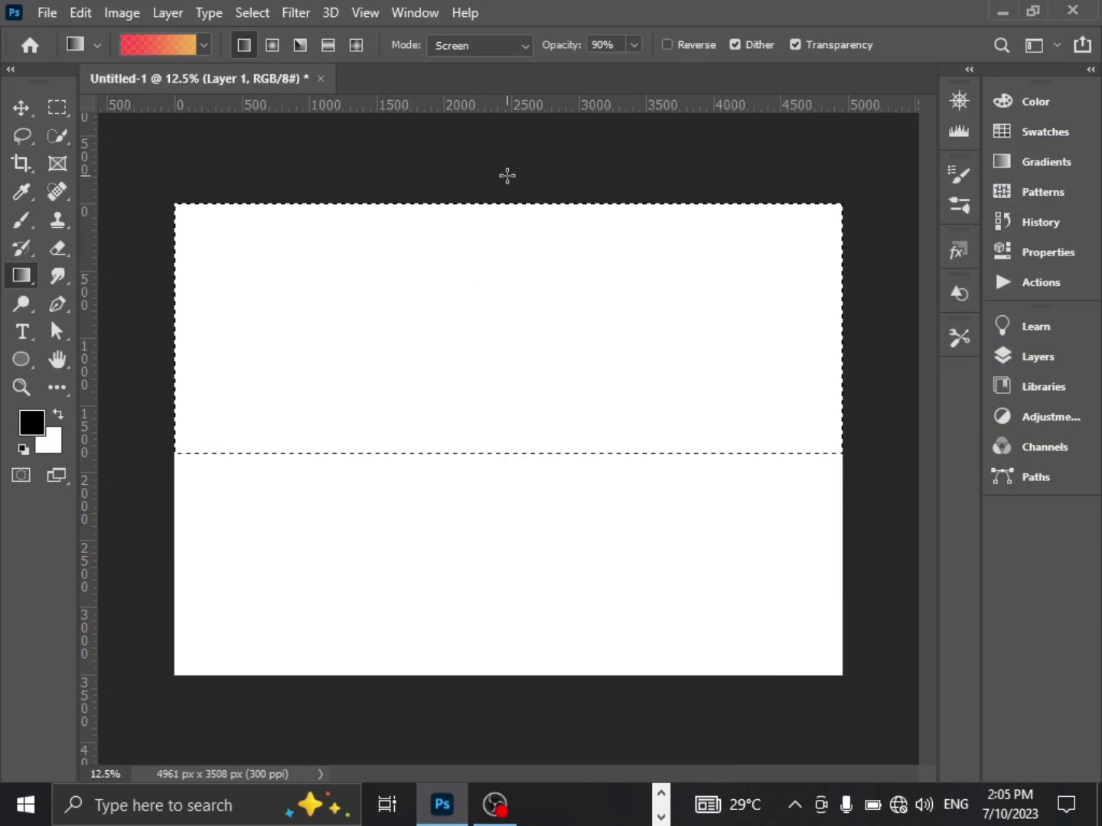
Deselect the gradient-filled upper area, duplicate its layer, flip the copy vertically and place it directly below the original
key(ctrl+d)
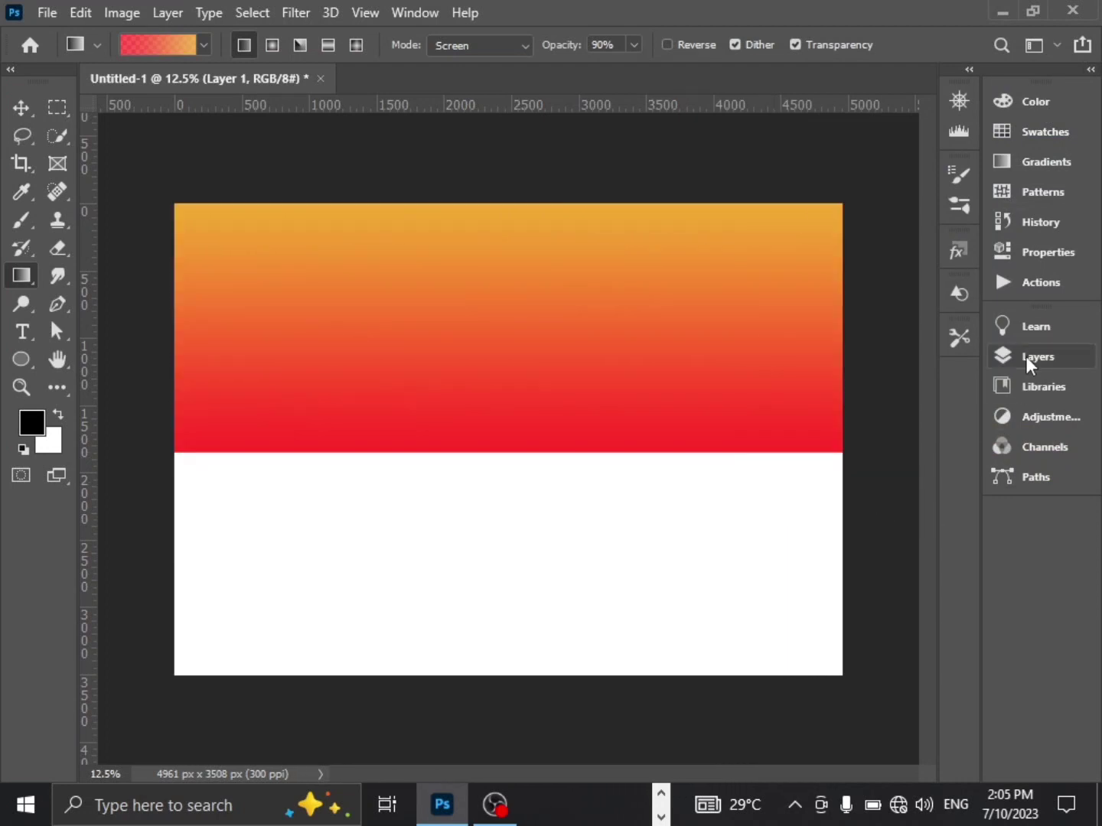
click(1028, 357)
click(1029, 356)
click(22, 108)
drag(421, 382, 448, 437)
key(ctrl+t)
right_click(447, 437)
click(522, 426)
drag(561, 385, 569, 569)
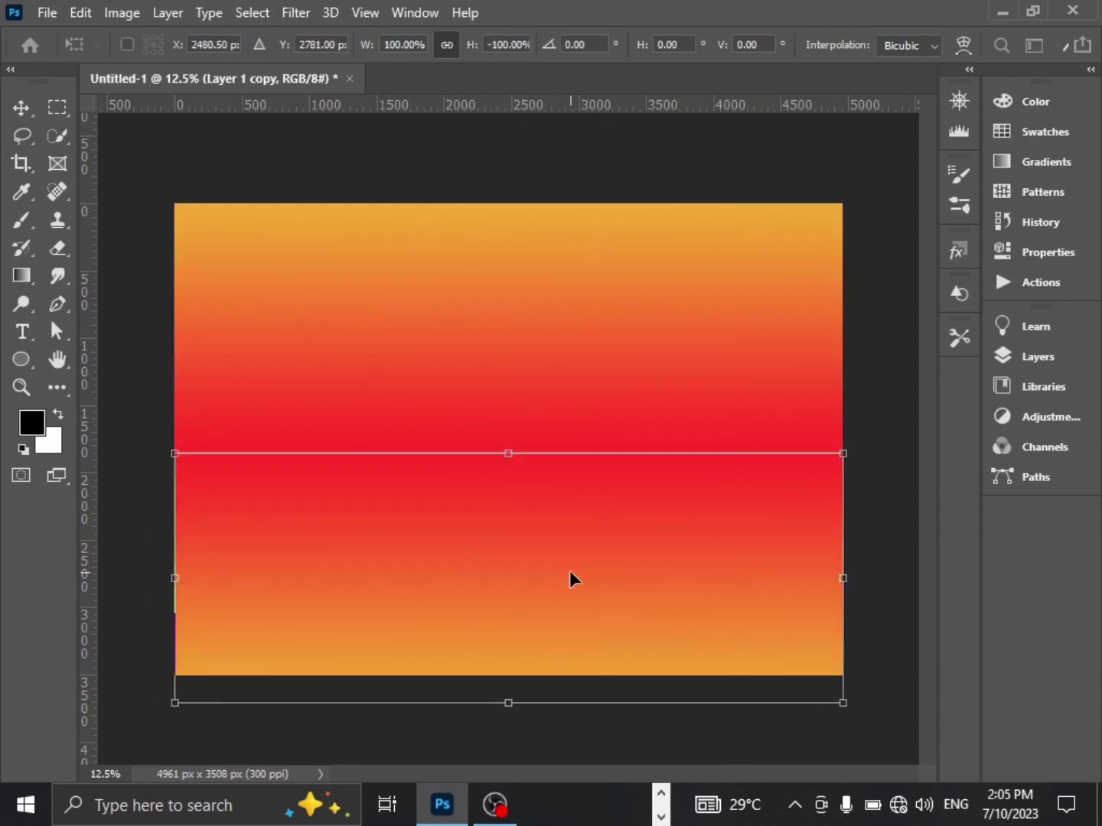
key(Return)
key(ctrl+0)
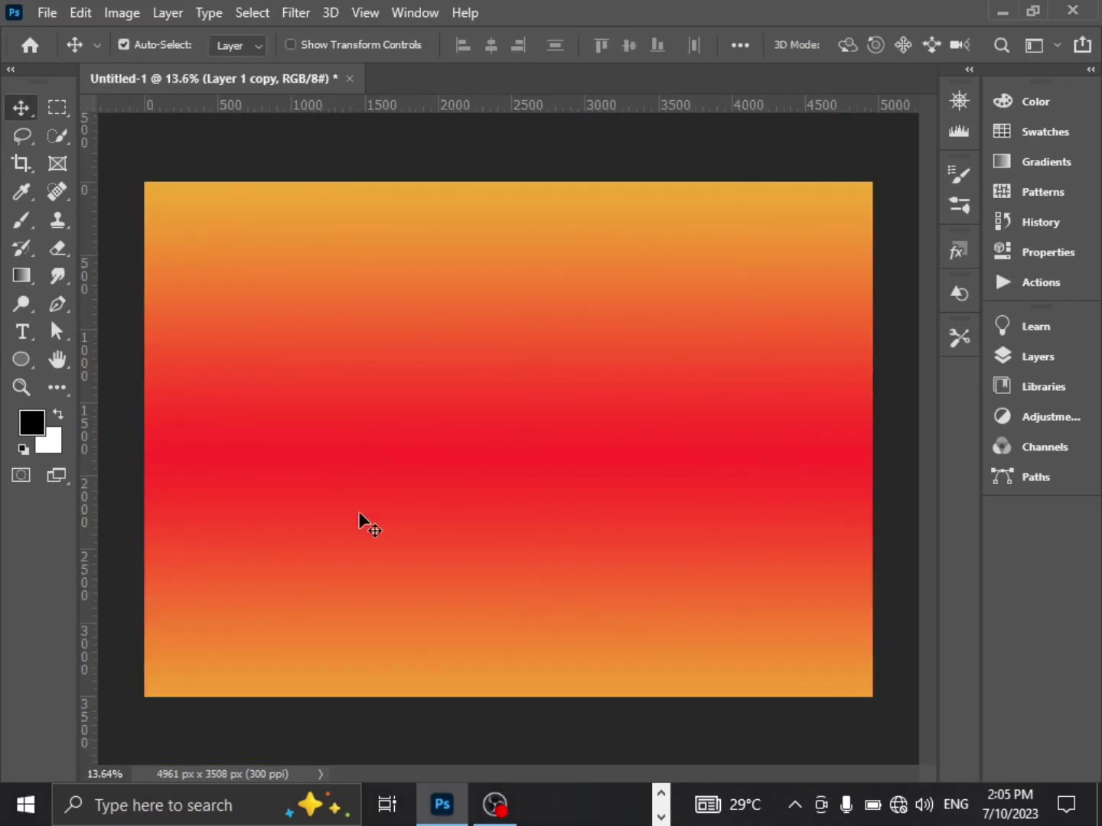
Add a new layer and lasso a band across the middle of the canvas with a V-shaped valley as its upper edge
click(1033, 365)
click(917, 623)
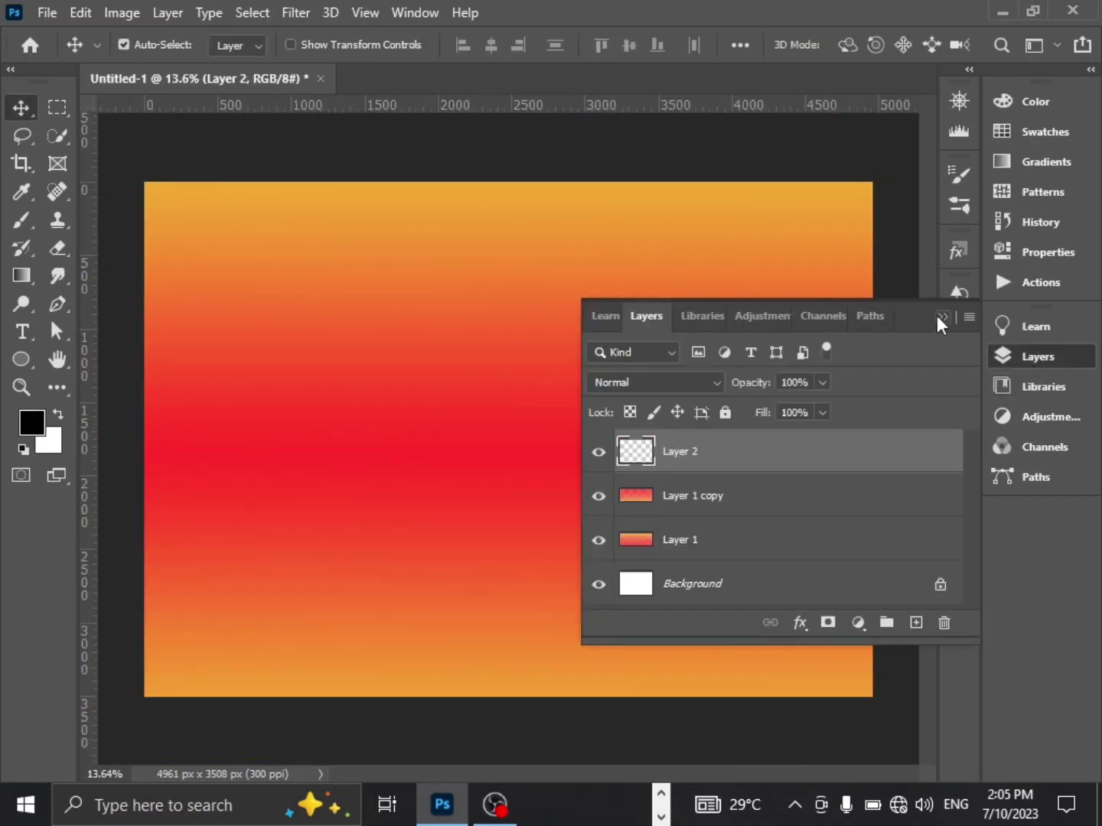
click(939, 316)
key(l)
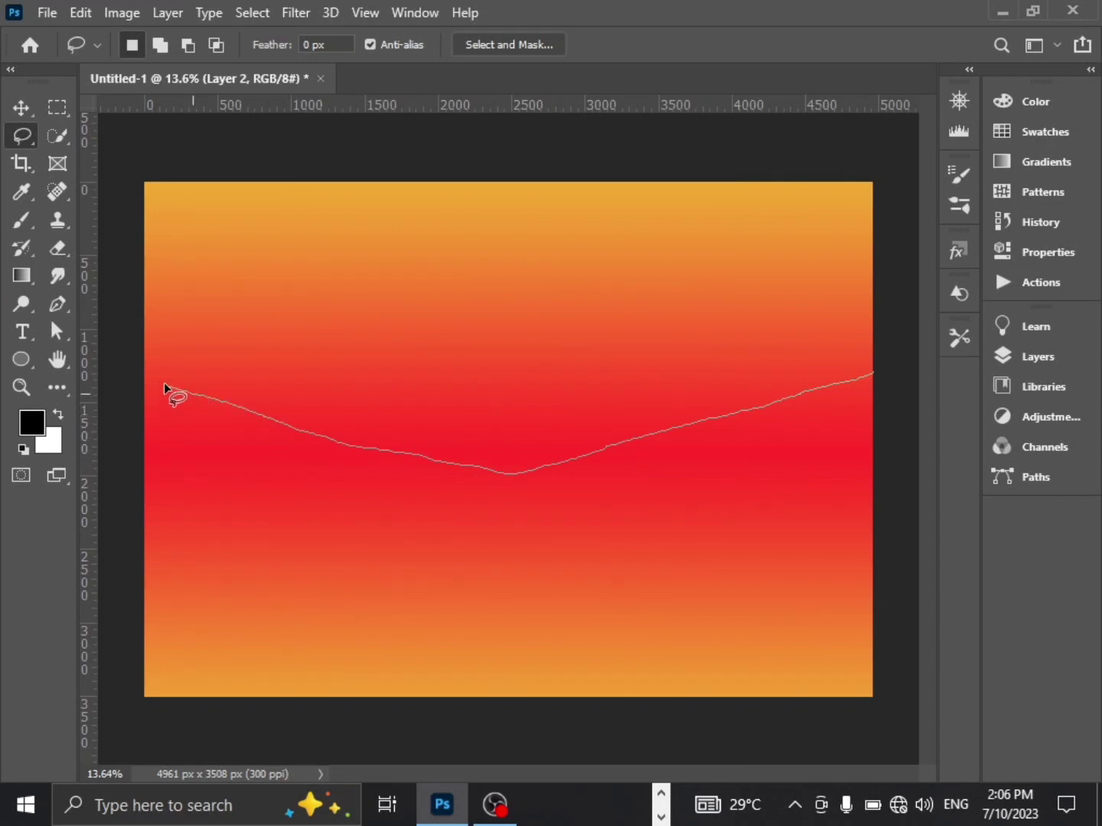
mouse_move(322, 551)
mouse_down()
mouse_move(834, 514)
mouse_move(883, 369)
mouse_move(895, 398)
mouse_up()
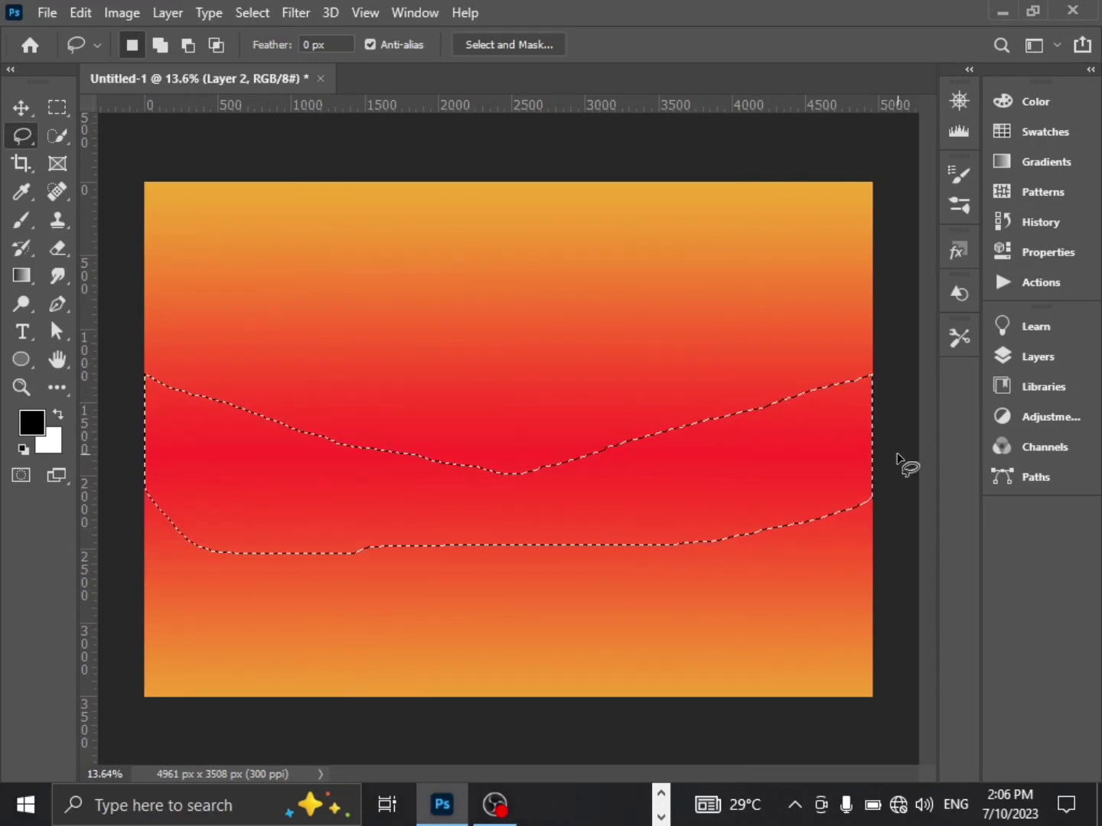
Subtract the lower part of the selection with a rectangle for a straight base, fill the remaining hills with black and deselect
click(66, 113)
drag(118, 479, 880, 670)
key(ctrl+z)
drag(131, 486, 889, 641)
key(alt+BackSpace)
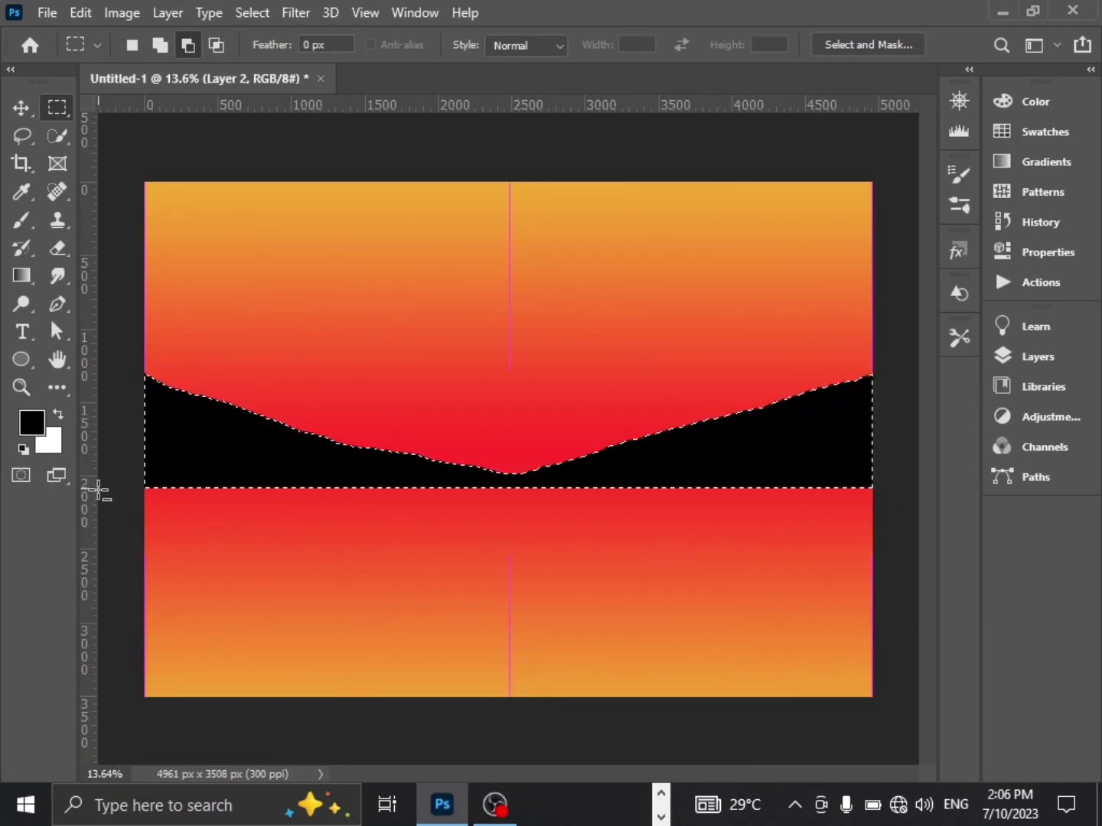
key(v)
key(ctrl+d)
Choose the grass-clump brush preset and reduce its size to 400 px
scroll(535, 493, down, 1)
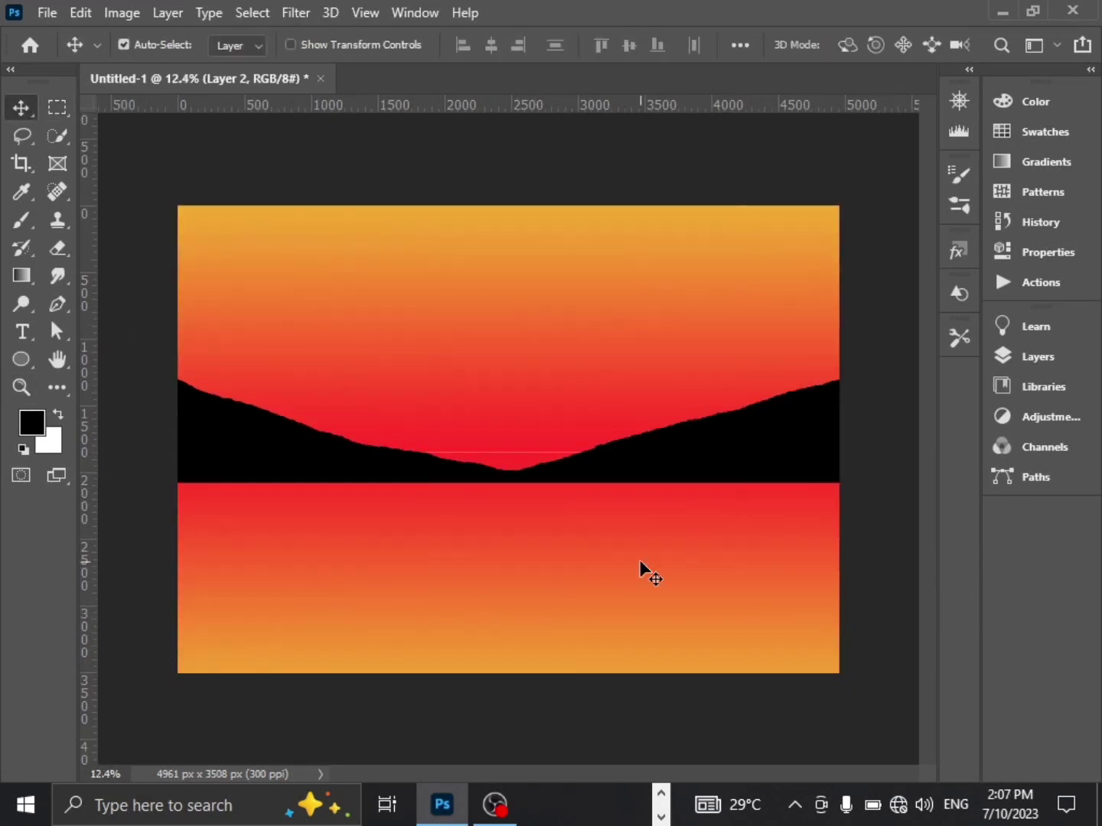
scroll(506, 514, up, 4)
scroll(506, 514, down, 3)
click(1038, 357)
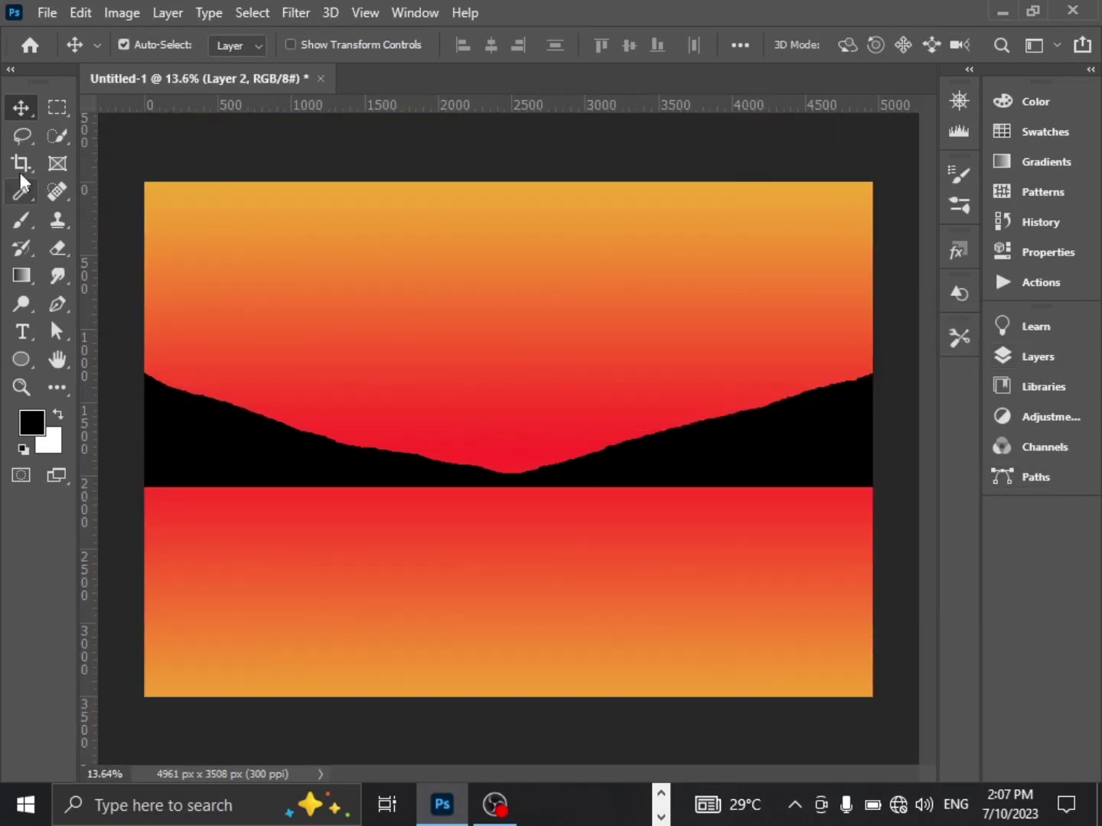
click(22, 221)
click(156, 44)
scroll(263, 326, down, 5)
scroll(263, 340, down, 10)
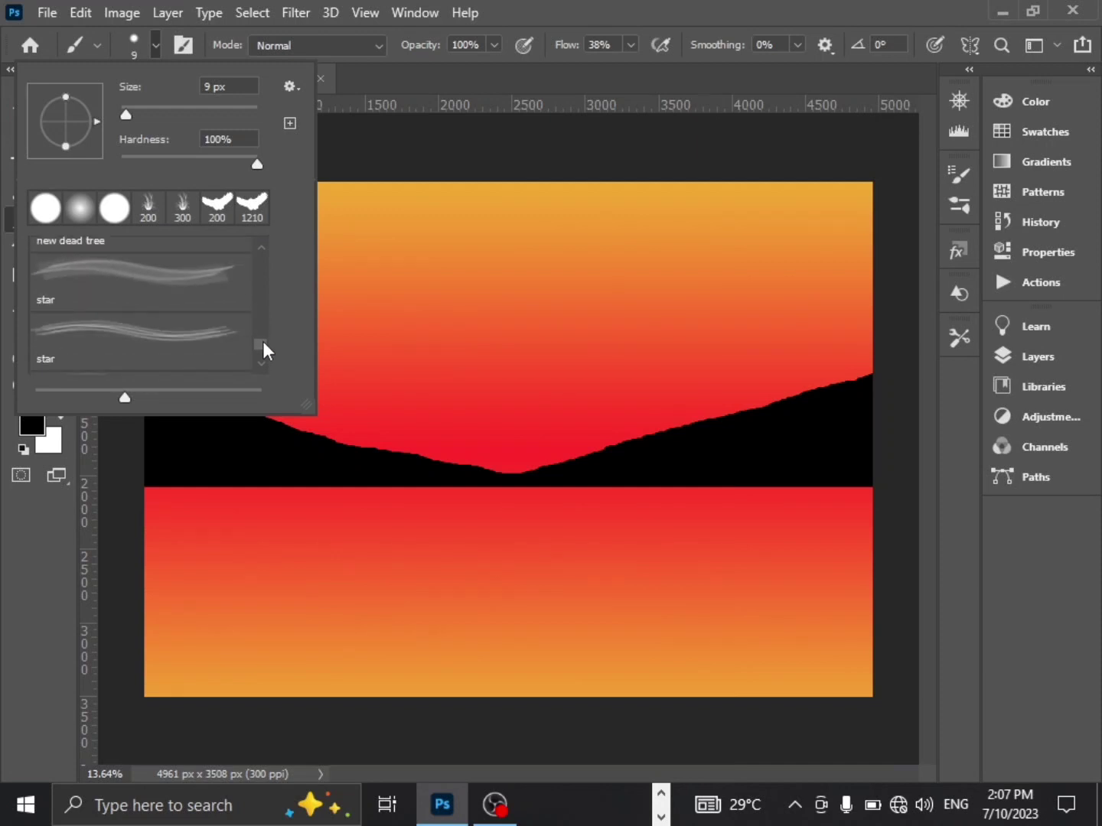
click(203, 294)
mouse_move(122, 399)
mouse_down()
mouse_move(137, 394)
mouse_move(116, 394)
mouse_up()
click(1034, 357)
key(bracketleft)
key(bracketleft)
key(bracketleft)
key(bracketleft)
key(bracketleft)
key(bracketleft)
key(bracketleft)
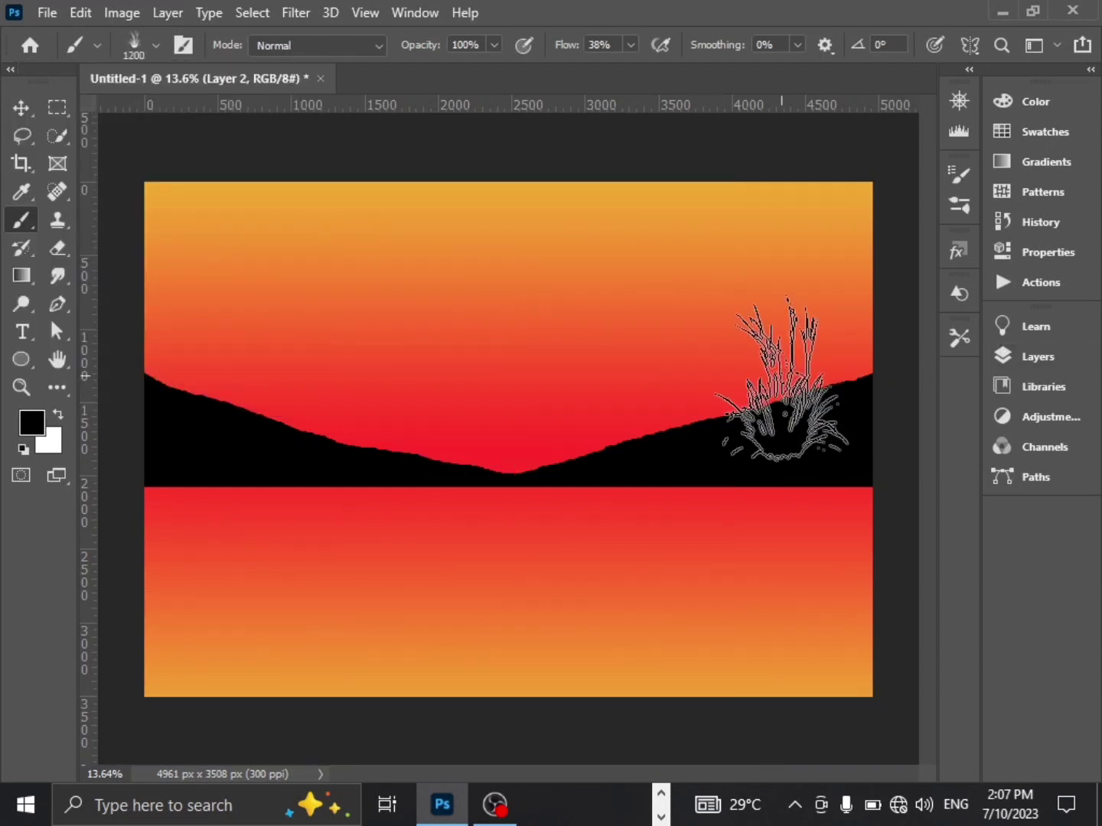
Paint black grass along the ridge of the right-hand hill, undoing the unwanted strokes
mouse_move(862, 386)
mouse_down()
mouse_move(812, 410)
mouse_move(765, 402)
mouse_up()
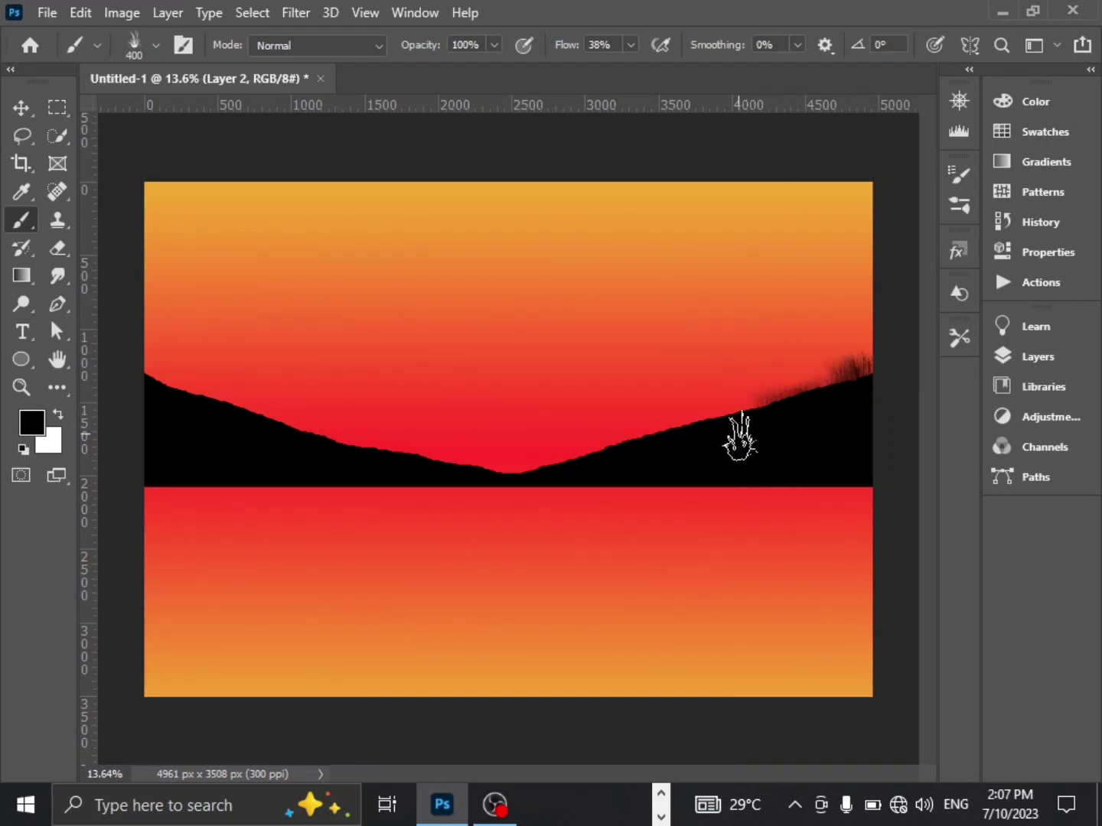
key(ctrl+z)
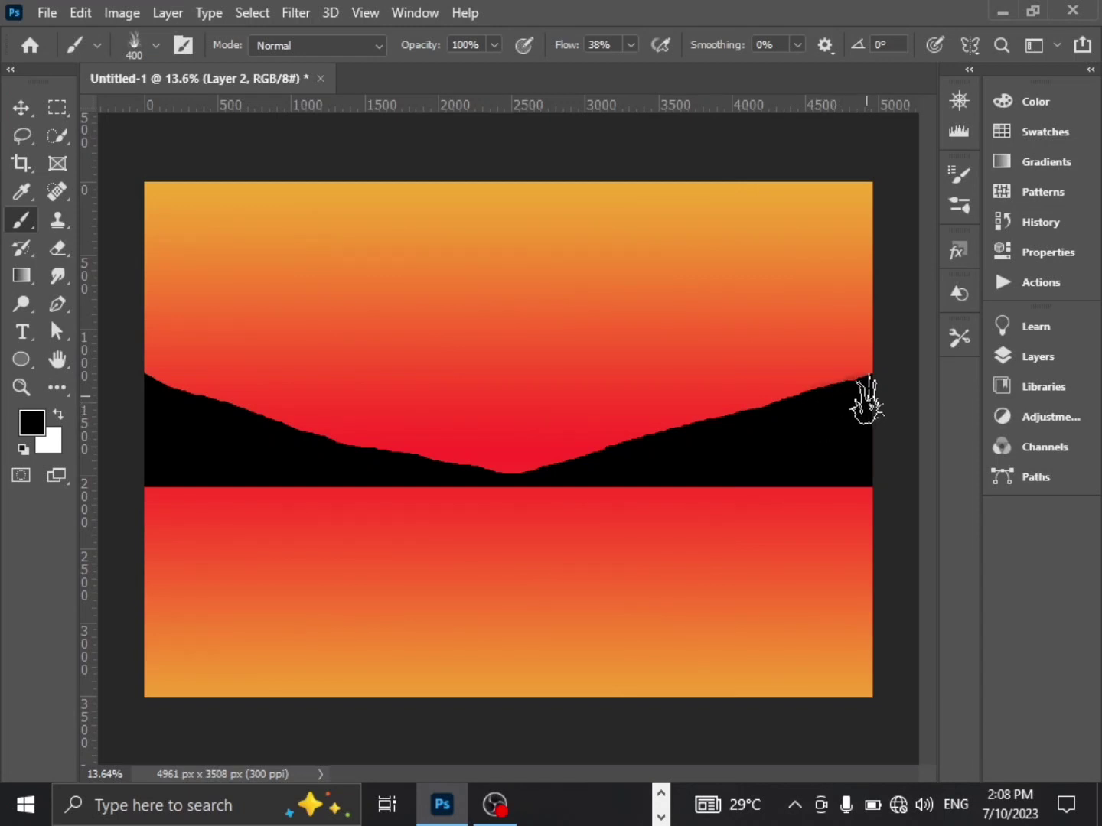
mouse_move(865, 403)
mouse_down()
mouse_move(746, 440)
mouse_move(756, 437)
mouse_up()
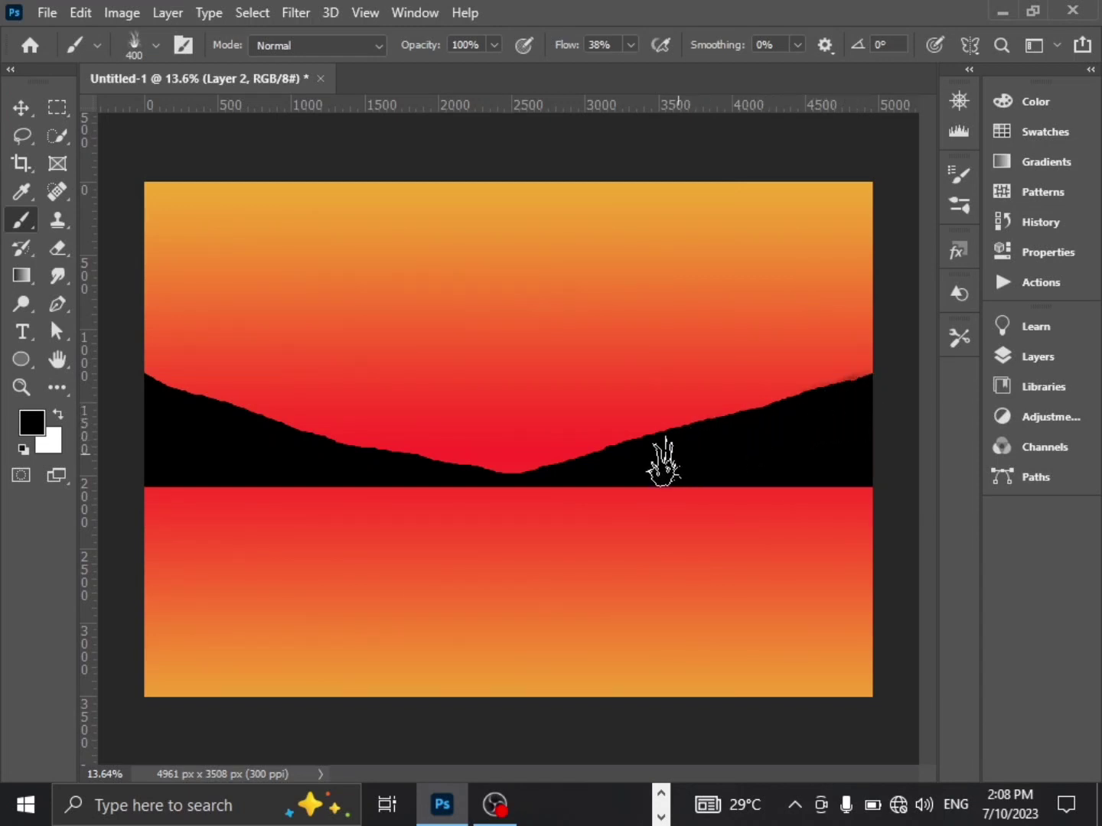
drag(658, 462, 602, 476)
key(ctrl+z)
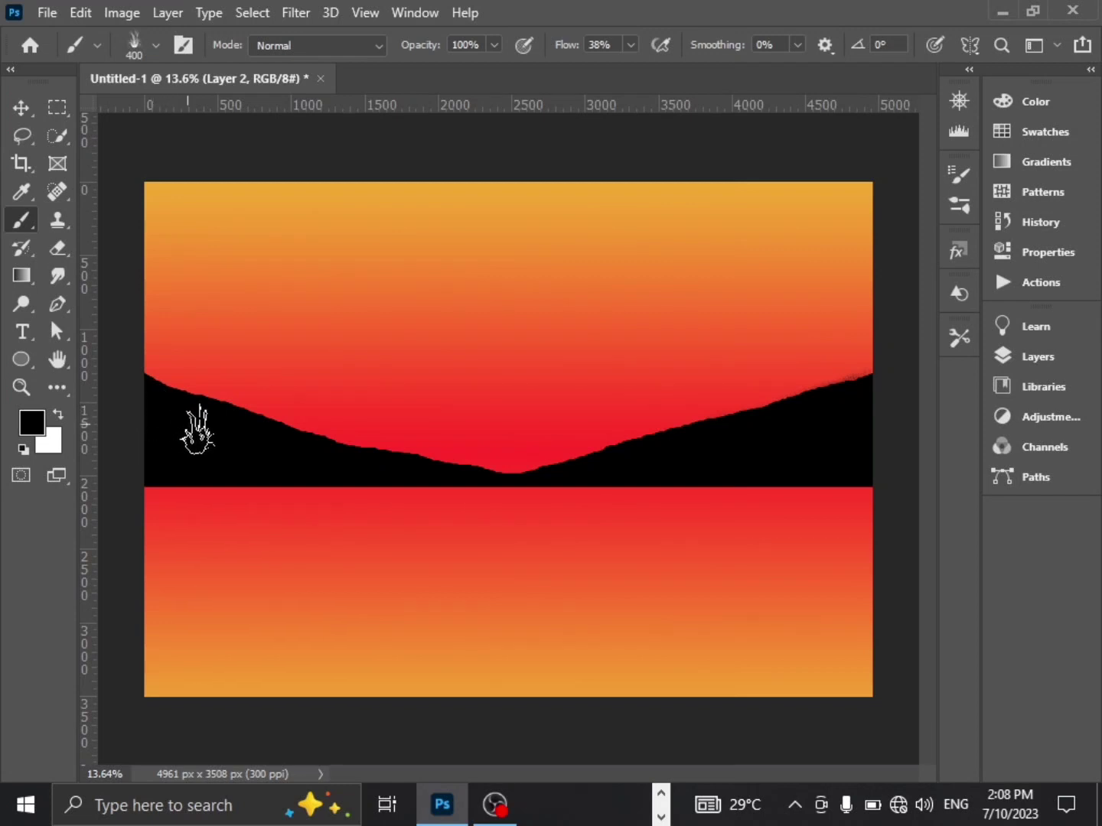
click(21, 108)
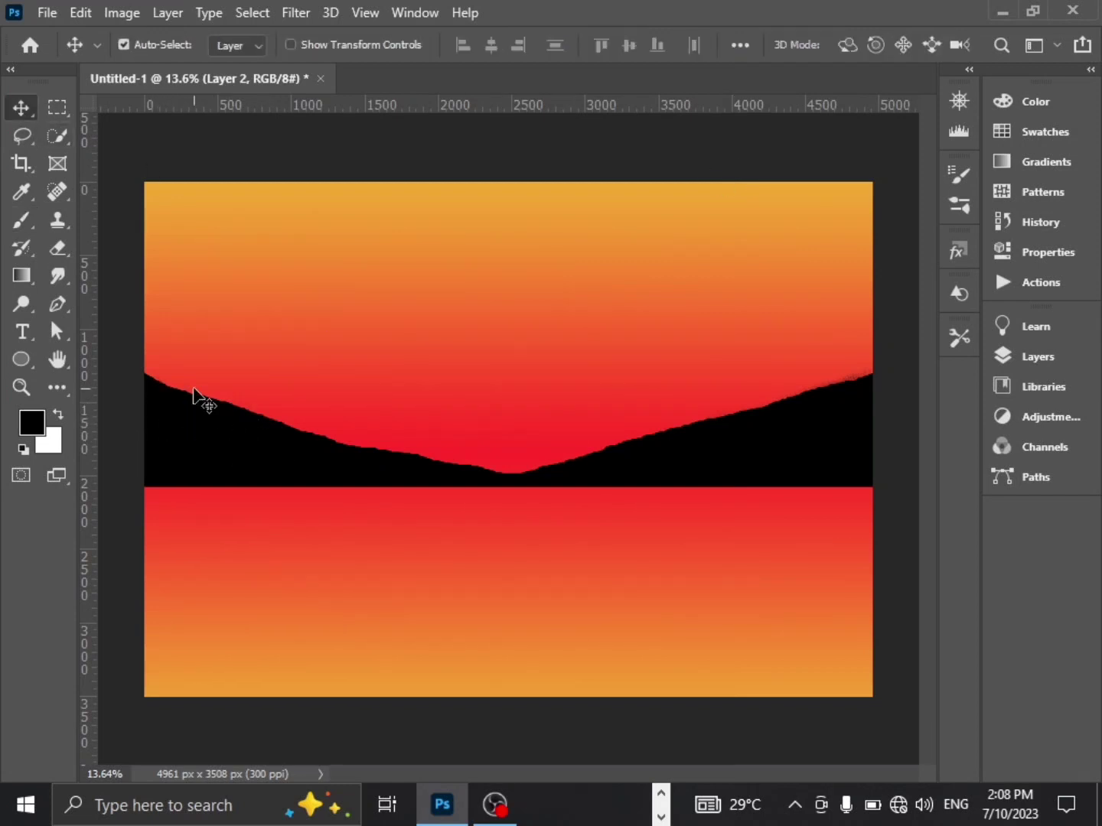
Draw a circle of about 1318 px near the canvas centre and fill it with yellow
click(21, 359)
click(1037, 357)
click(919, 623)
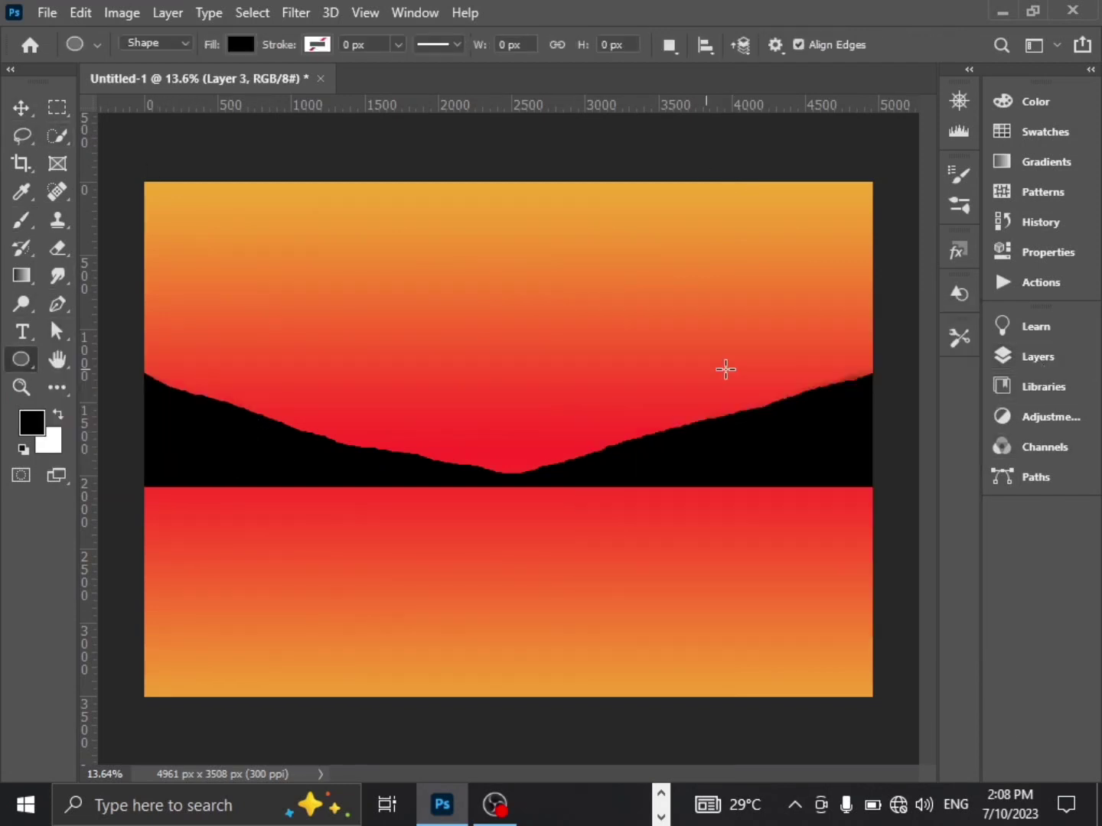
drag(396, 360, 598, 559)
click(604, 261)
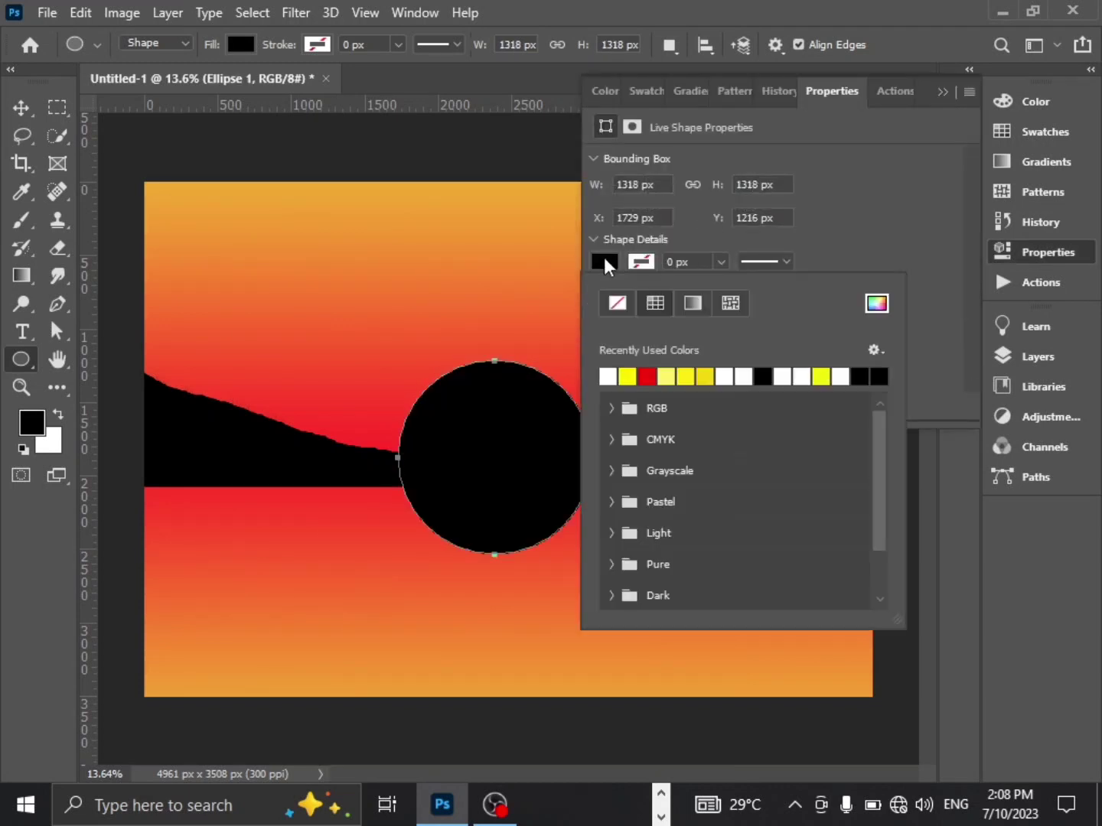
click(685, 375)
click(942, 92)
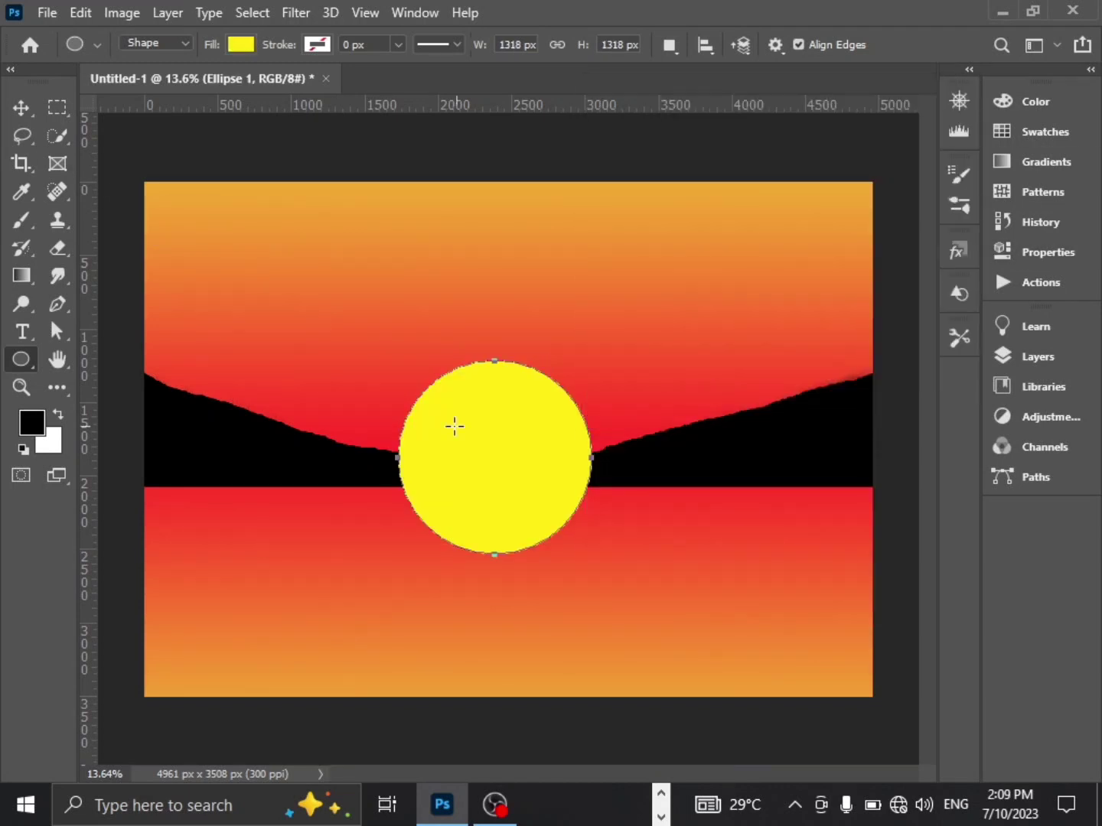
Centre the yellow sun horizontally with its layer beneath Layer 1 copy, and move the black hills up over the gradient seam
click(21, 108)
drag(494, 457, 508, 440)
click(1041, 357)
drag(736, 459, 754, 559)
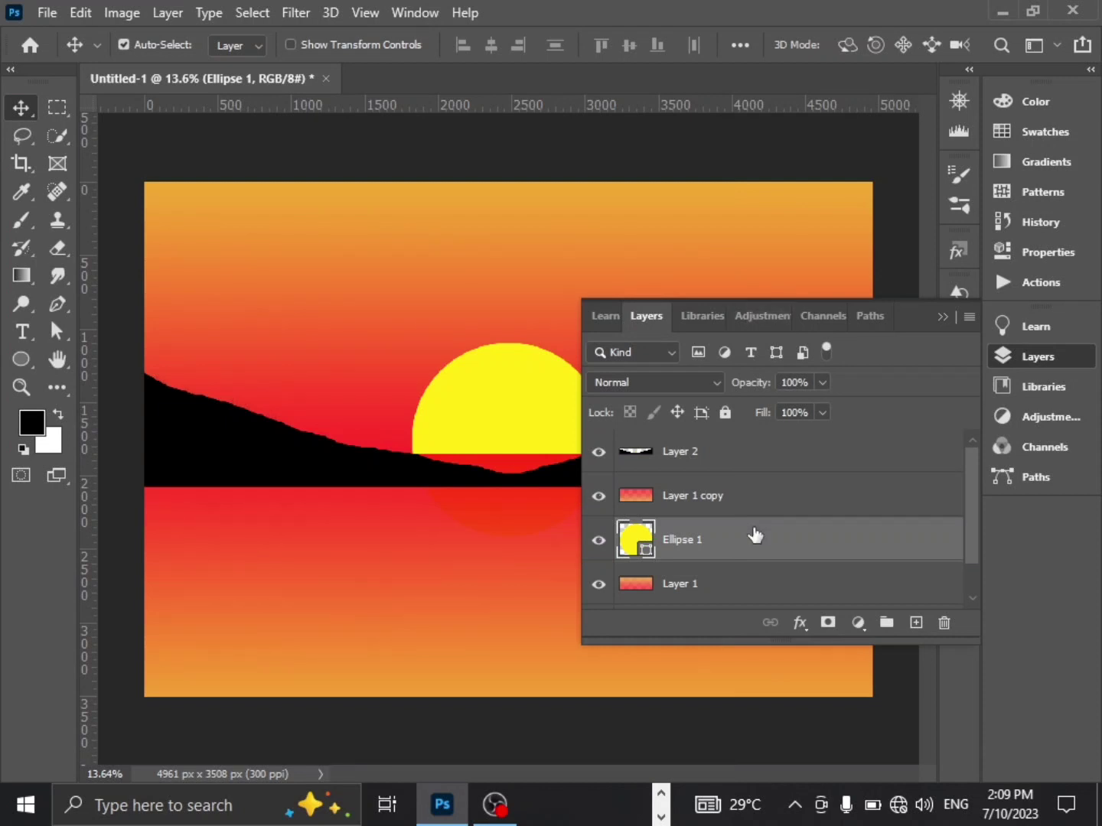
click(1037, 357)
drag(777, 458, 781, 446)
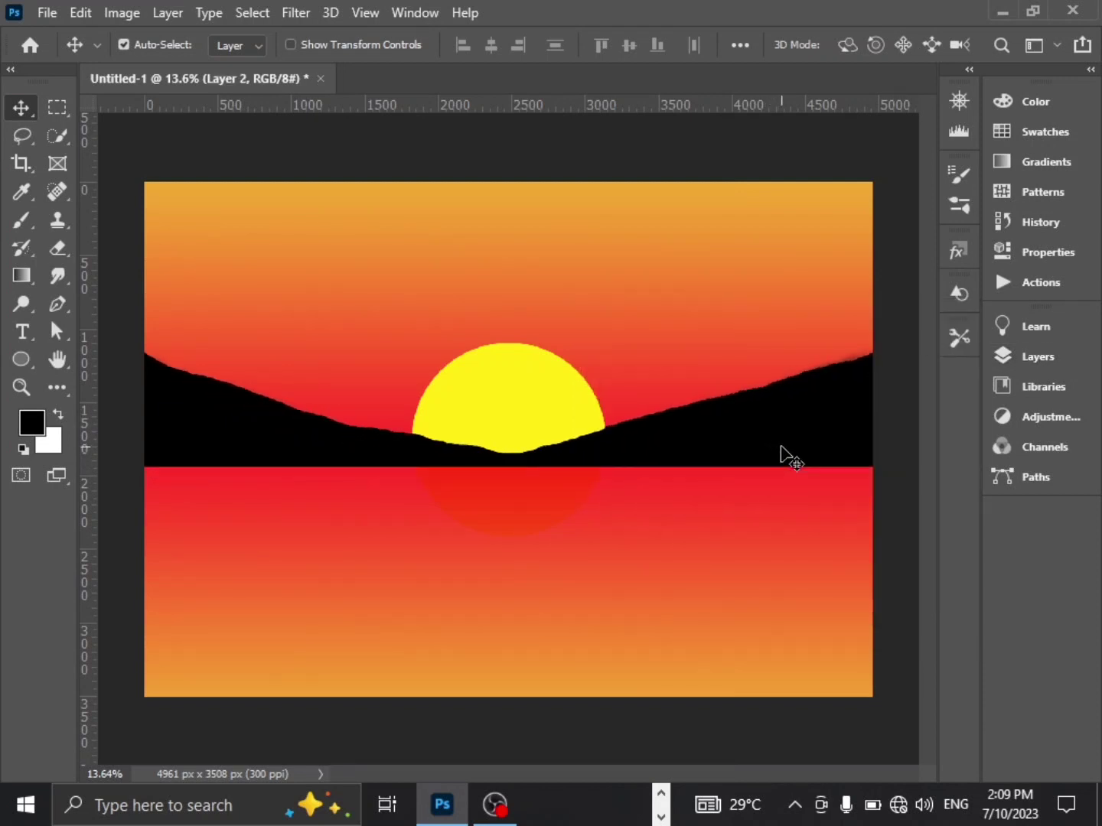
Duplicate the sun with a slight offset up and to the right, and fill the copy with a brighter pure yellow
drag(531, 391, 528, 359)
key(ctrl+t)
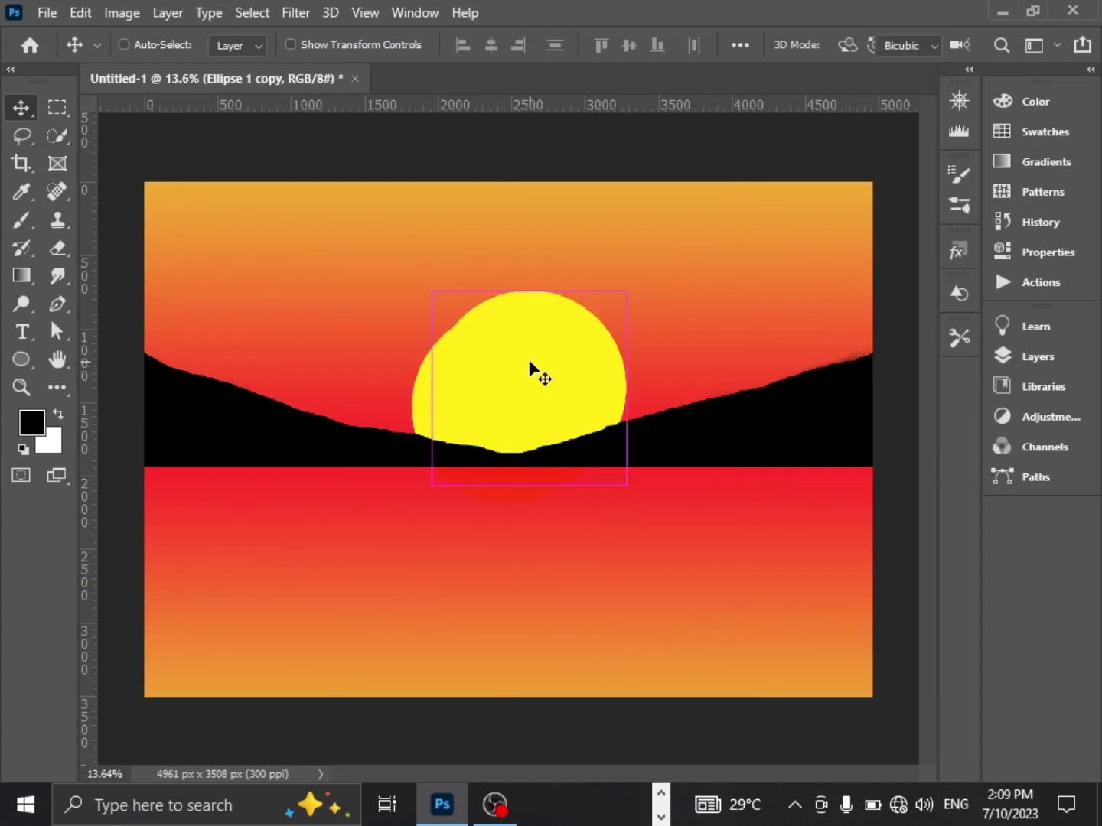
click(1048, 356)
click(967, 207)
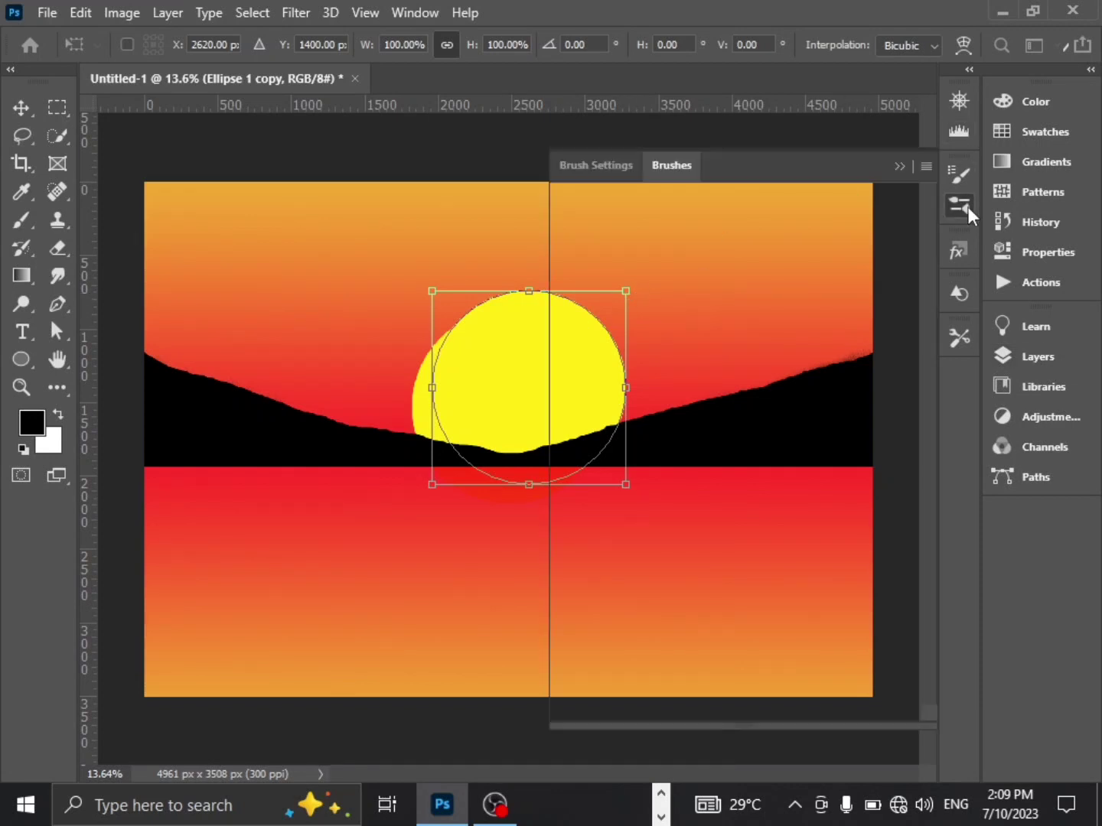
click(968, 206)
click(966, 172)
click(966, 172)
click(1051, 71)
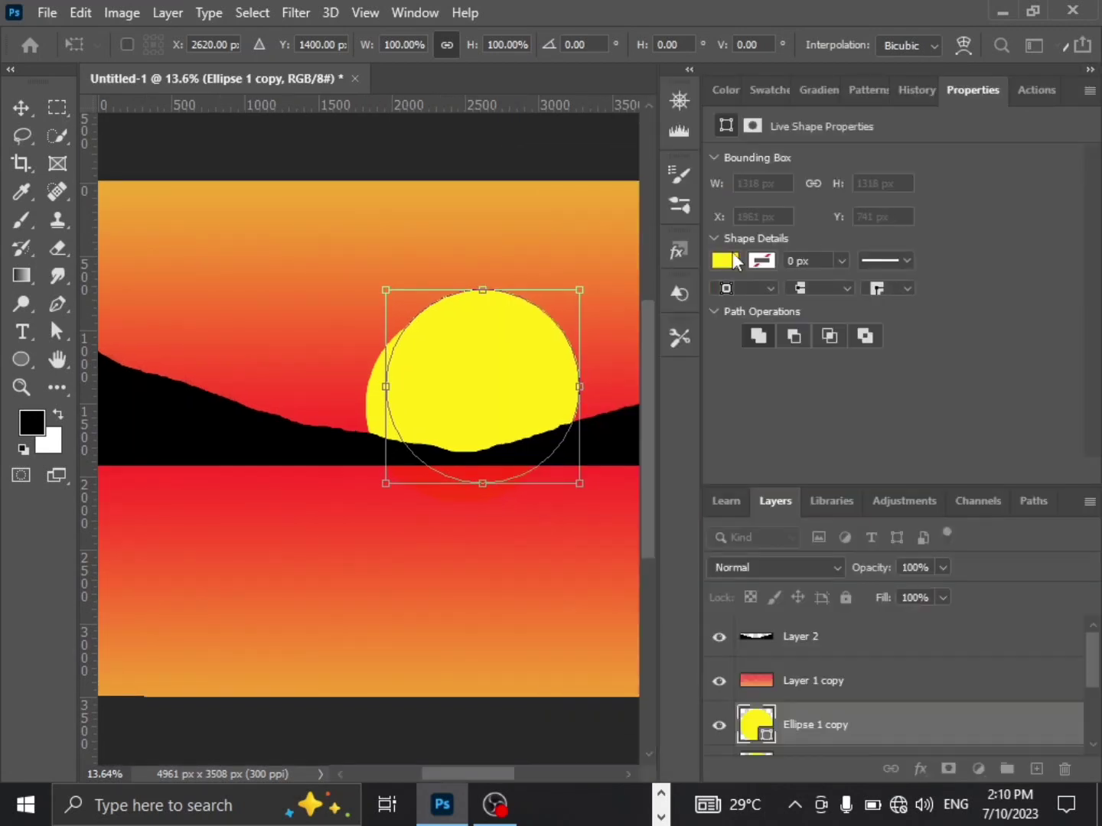
key(Return)
click(725, 261)
click(825, 373)
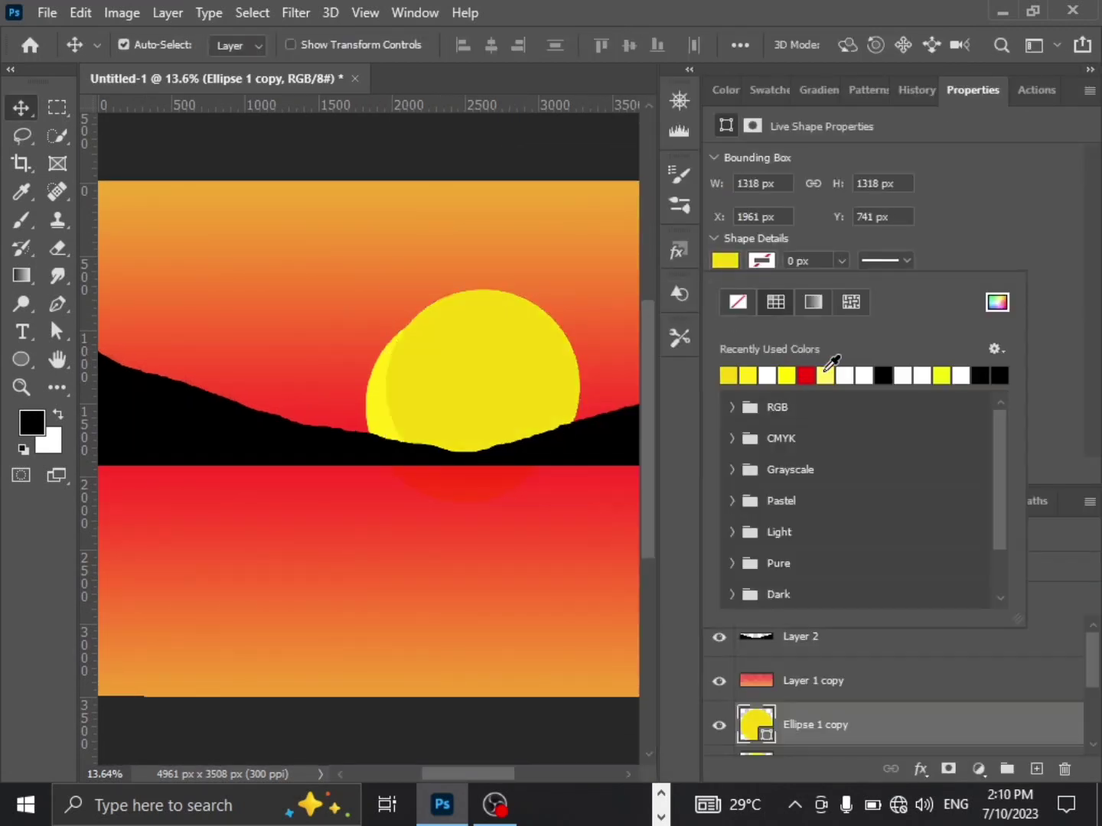
click(752, 373)
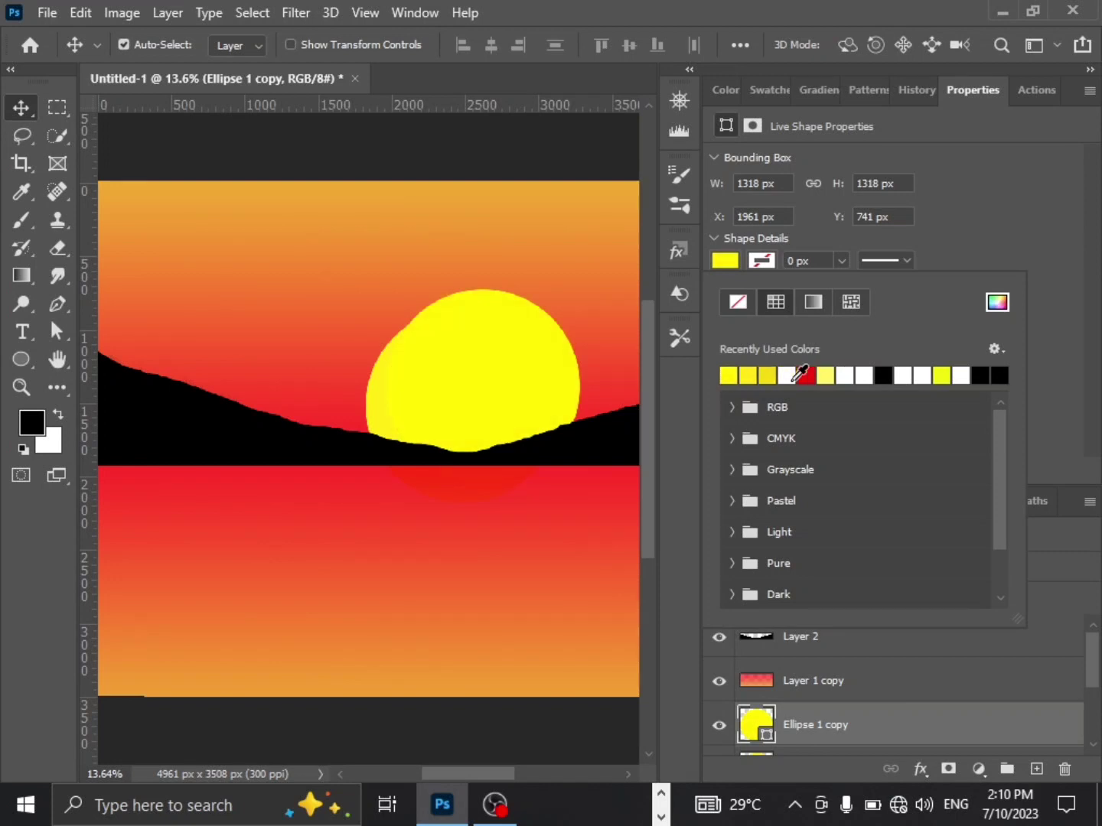
click(1089, 71)
Enlarge the sun copy, place its layer beneath Ellipse 1 and centre it behind the original as an even rim
key(ctrl+t)
drag(629, 291, 651, 266)
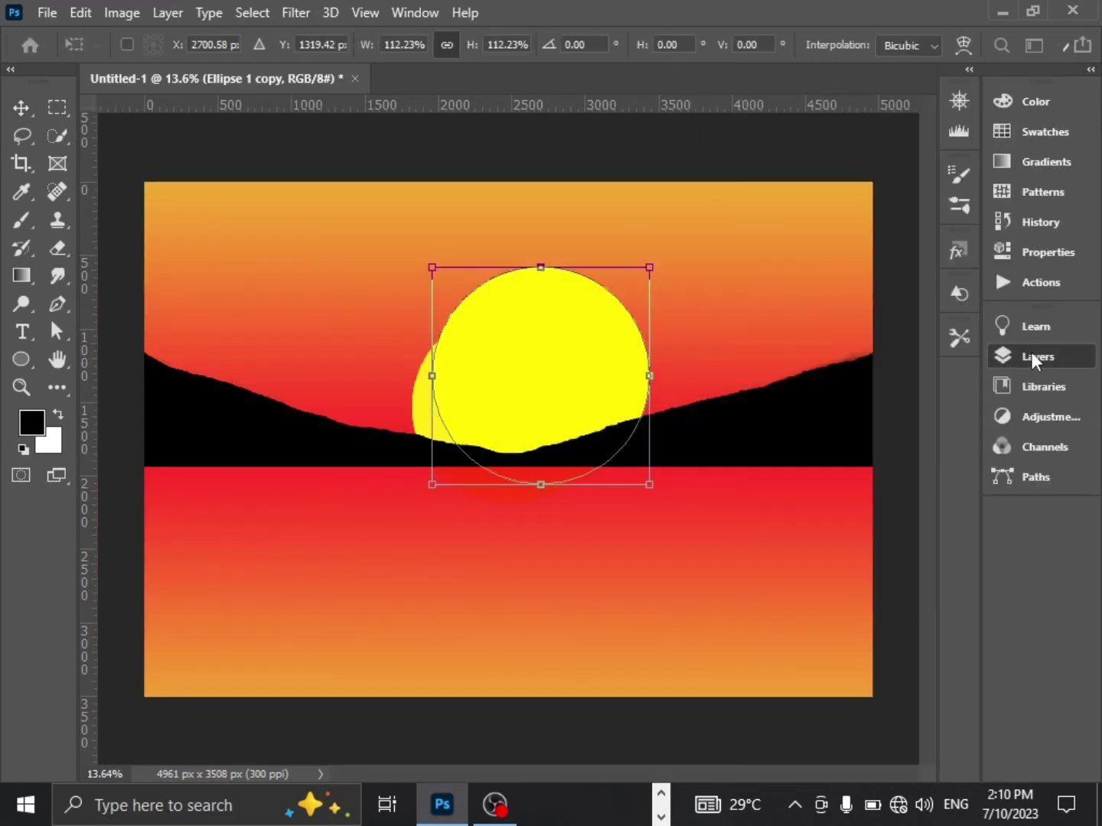
click(1032, 357)
drag(688, 540, 754, 600)
drag(609, 329, 576, 355)
key(ctrl+t)
drag(617, 298, 590, 325)
key(Return)
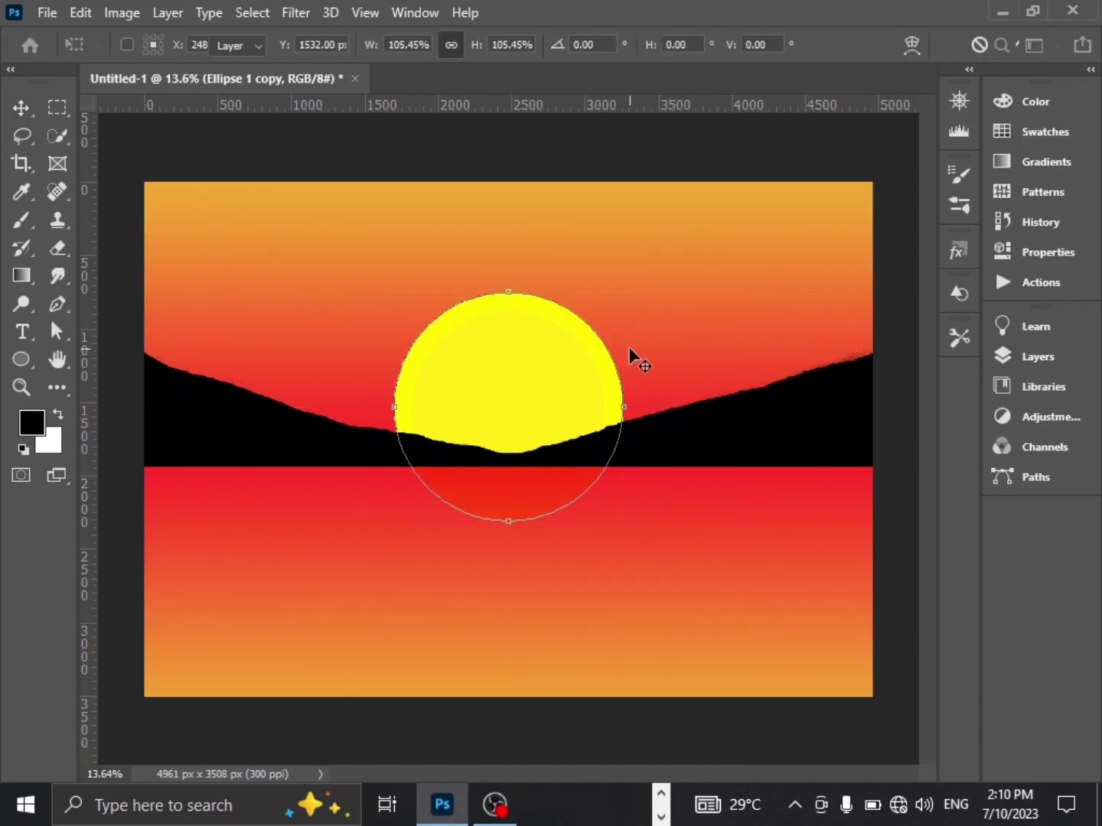
Rasterize the enlarged sun copy and apply a Gaussian Blur with a radius of 184.9 pixels
click(297, 13)
mouse_move(316, 255)
click(651, 339)
click(661, 322)
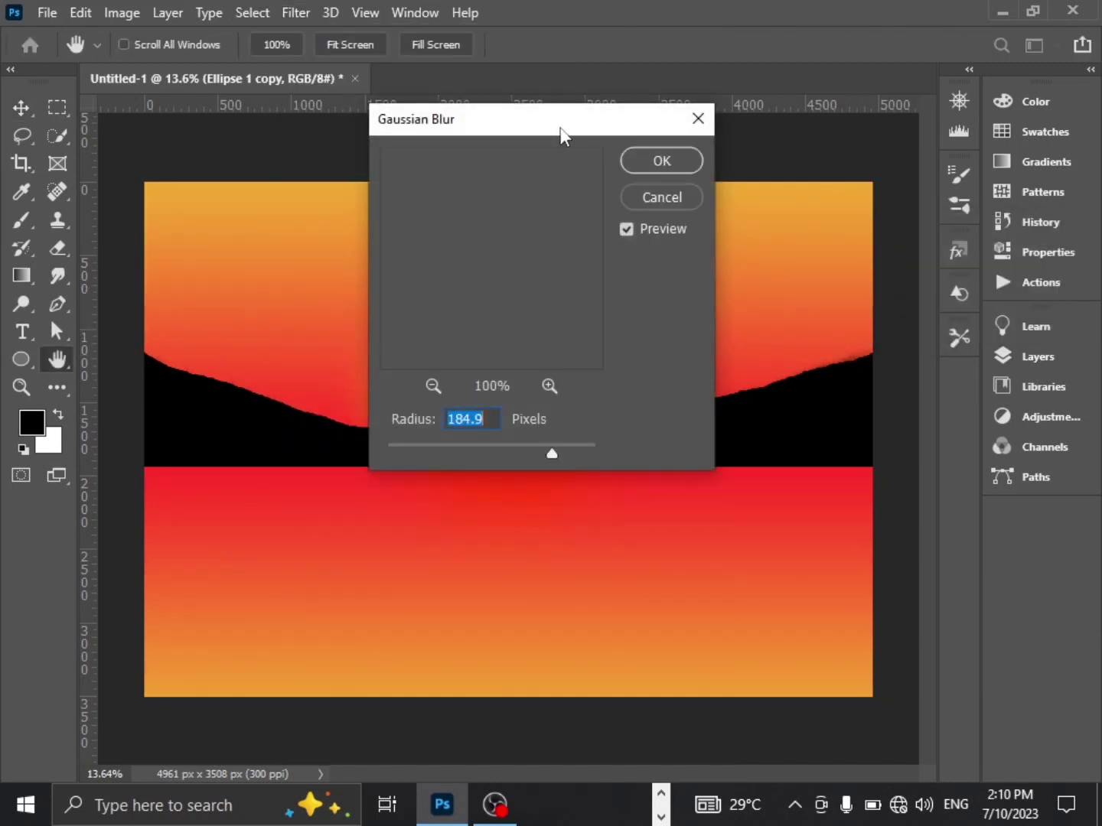
drag(561, 135, 961, 102)
click(1070, 133)
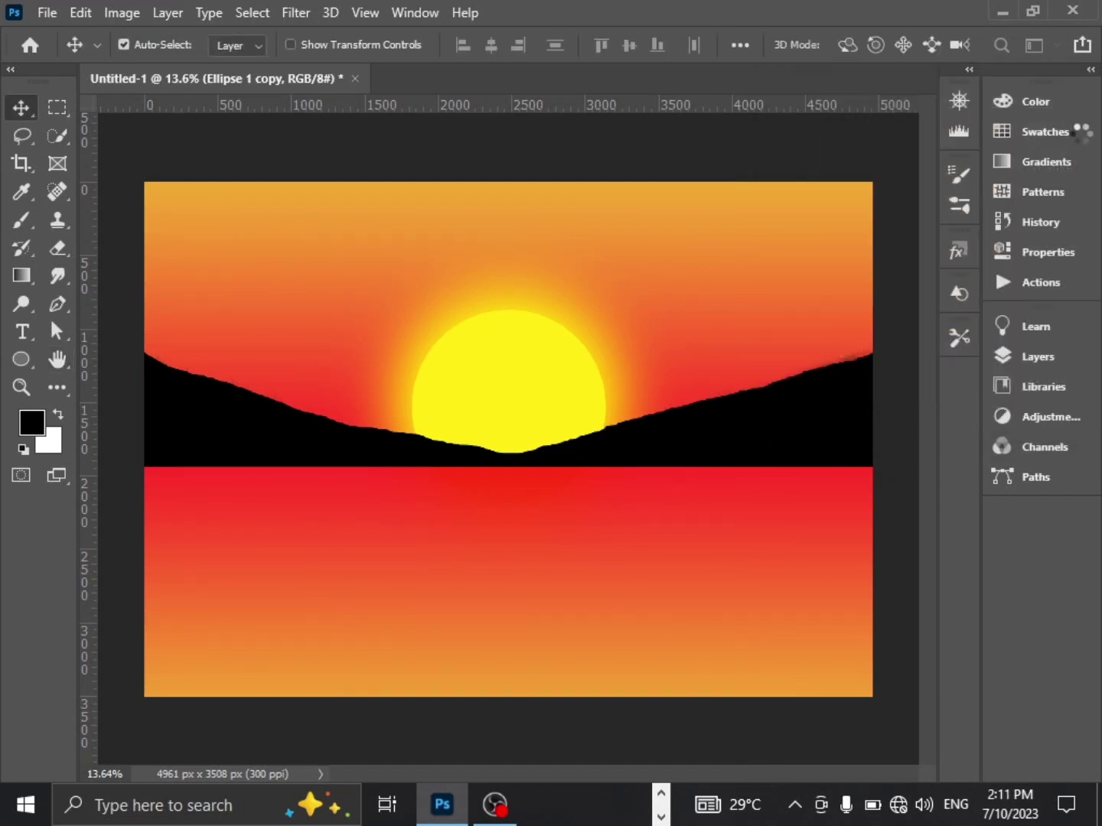
Duplicate the sharp sun straight down into the lower half and rasterize both the original and the duplicate
click(559, 391)
alt+drag(521, 428, 520, 610)
click(1038, 356)
scroll(787, 562, down, 1)
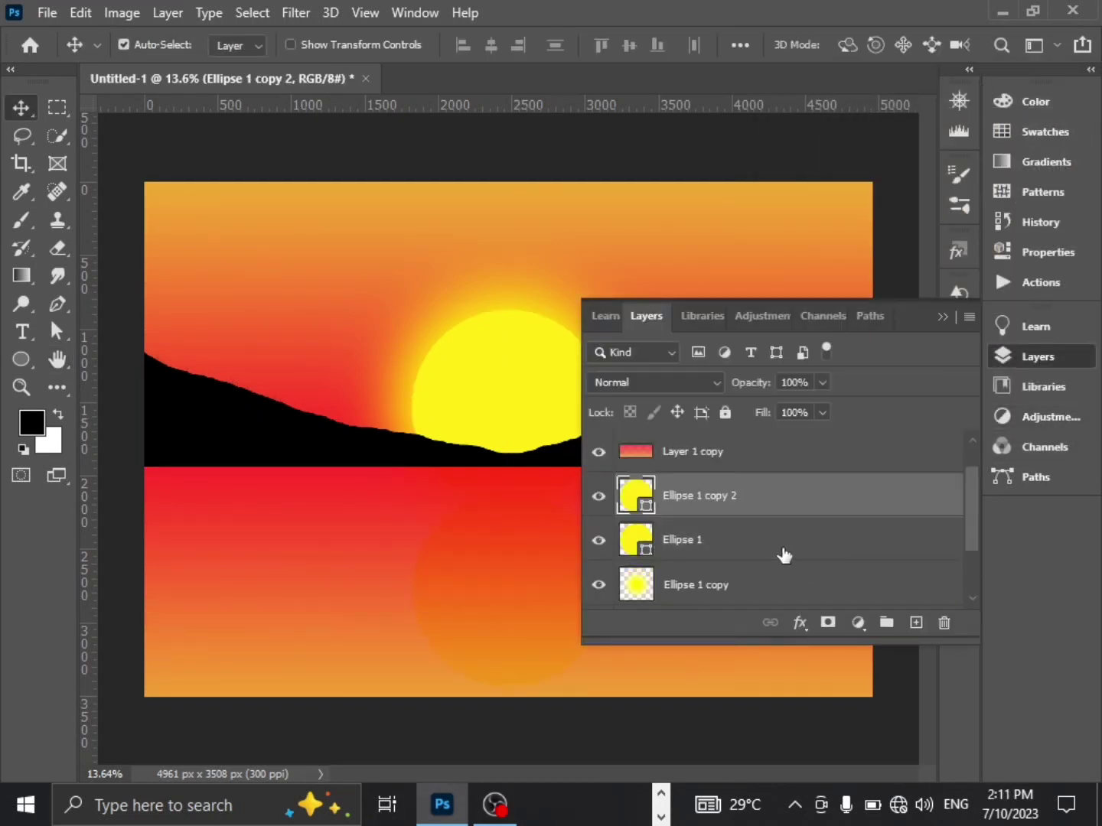
right_click(731, 540)
click(743, 502)
right_click(742, 500)
click(809, 327)
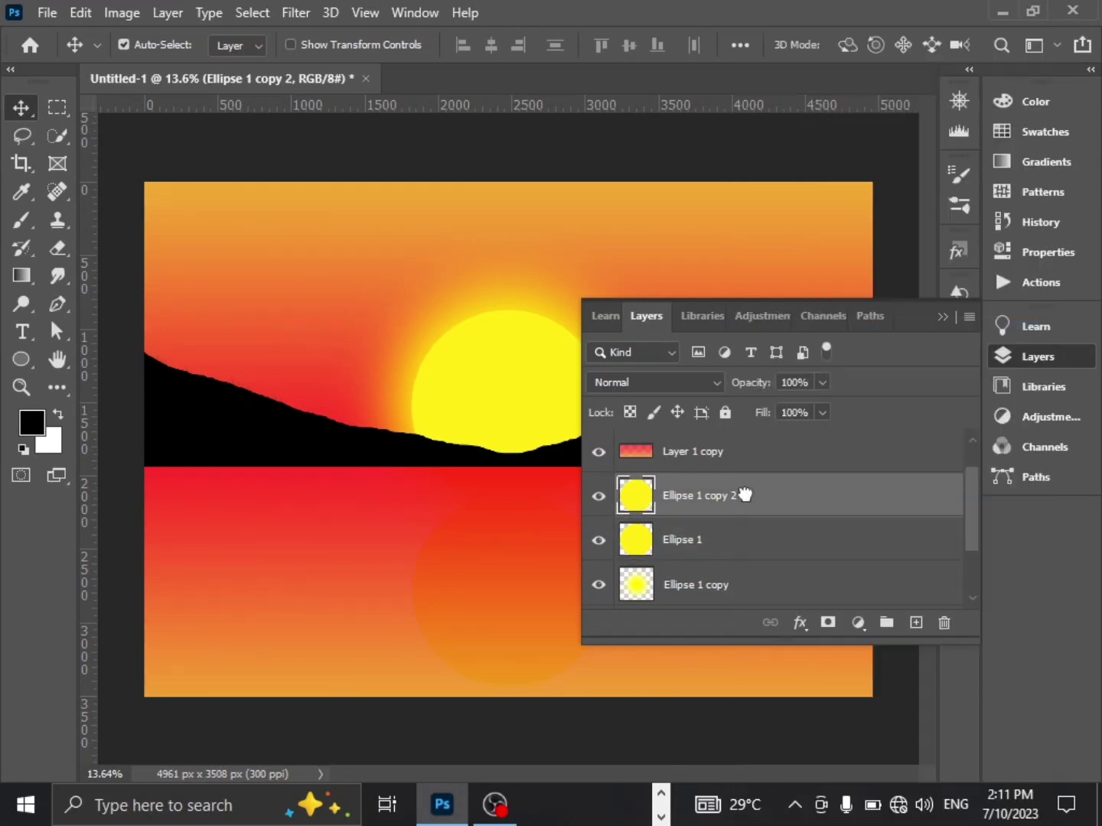
Move the lower sun's layer above Layer 1 copy and shift the sun up to touch the base of the hills
drag(744, 497, 737, 441)
drag(728, 501, 727, 445)
drag(567, 608, 566, 581)
Scale the lower sun down to about 80% and centre it beneath the main sun
key(ctrl+t)
click(963, 46)
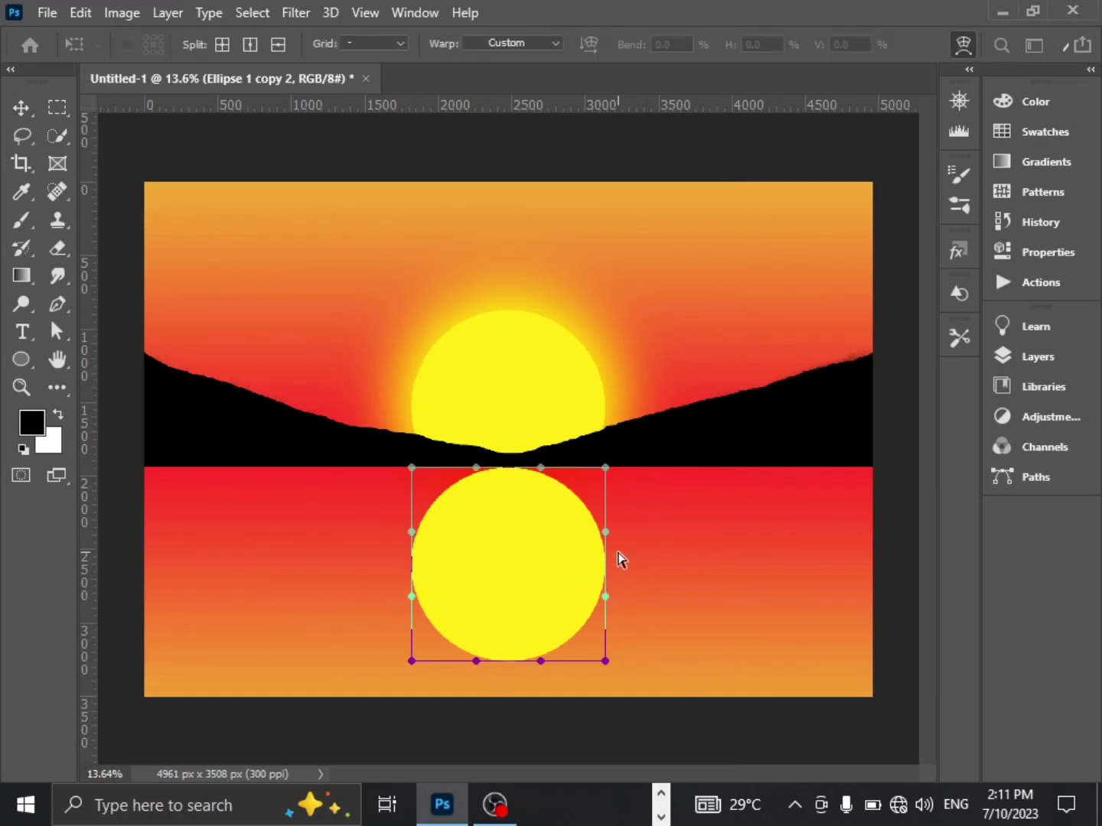
click(965, 41)
drag(604, 472, 573, 505)
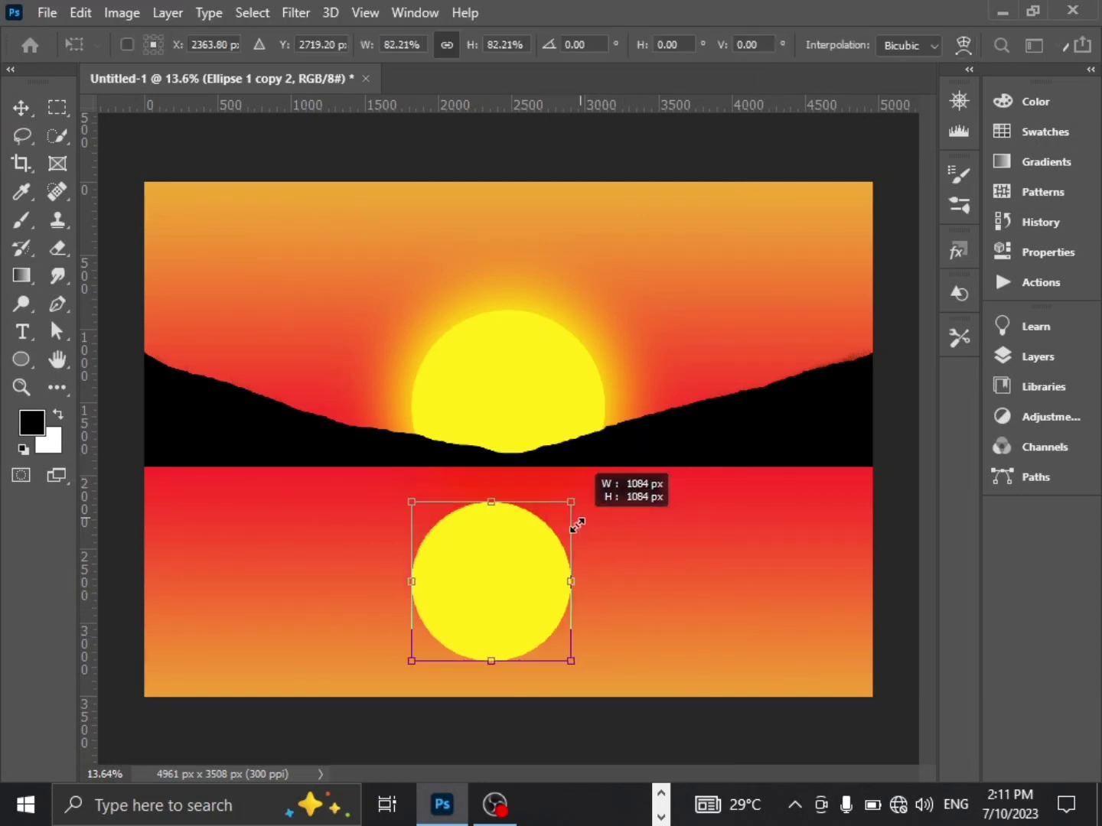
mouse_move(471, 563)
mouse_down()
mouse_move(485, 543)
mouse_move(486, 564)
mouse_up()
Warp the lower sun into a teardrop that narrows downward, shift it up toward the hills and apply the transform
click(962, 45)
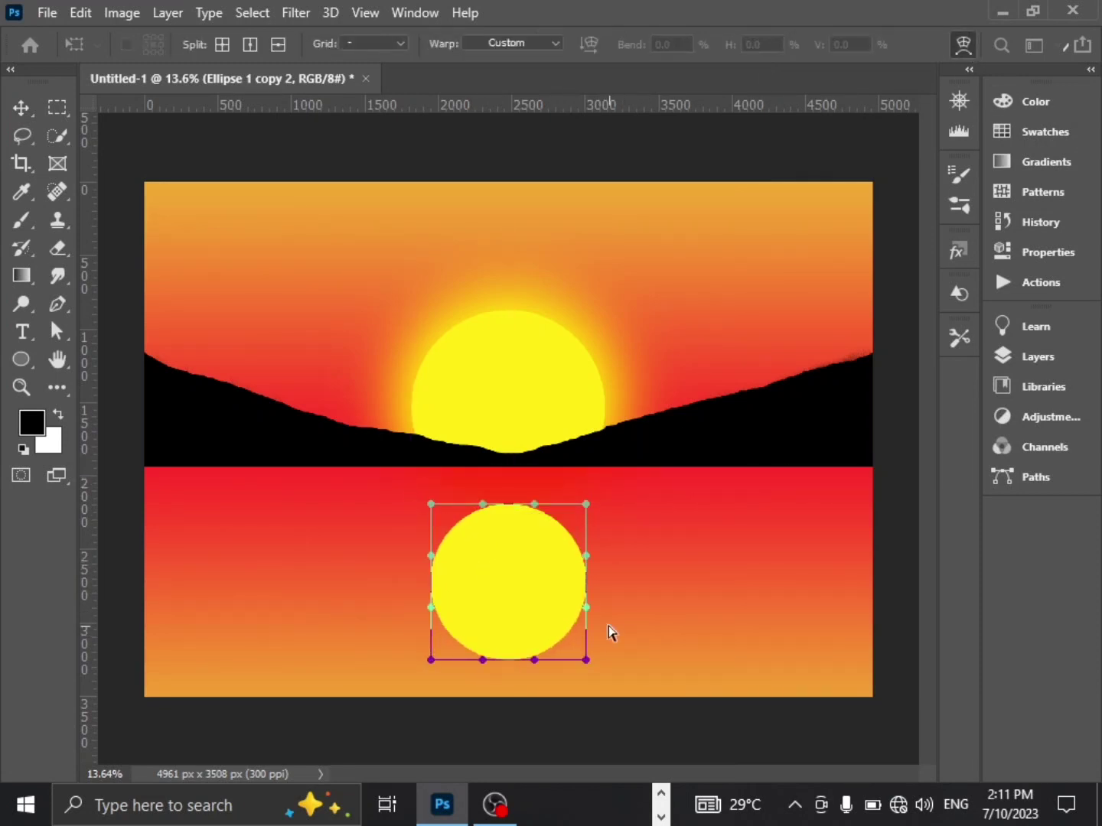
drag(587, 659, 557, 632)
drag(430, 660, 458, 611)
drag(586, 607, 568, 589)
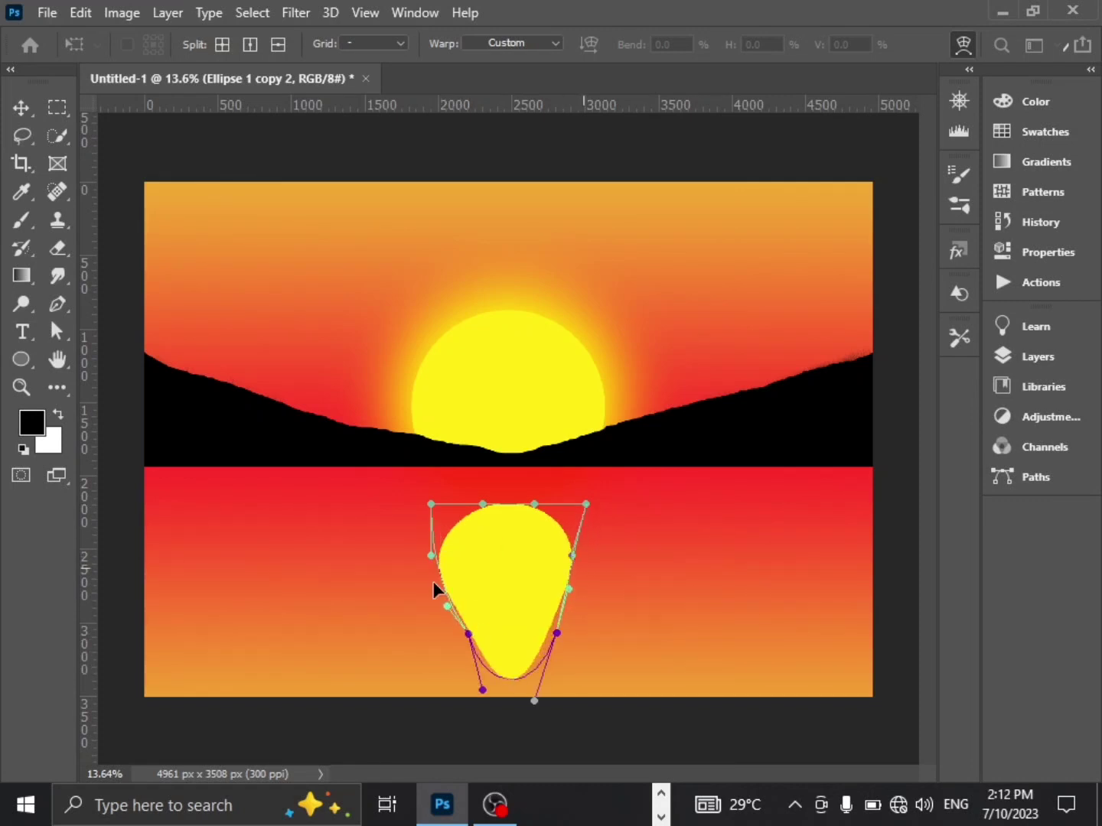
drag(515, 564, 519, 600)
key(Return)
Cut jagged horizontal ripples into the teardrop reflection by lassoing zigzag areas and deleting them, ending with nothing selected
click(30, 141)
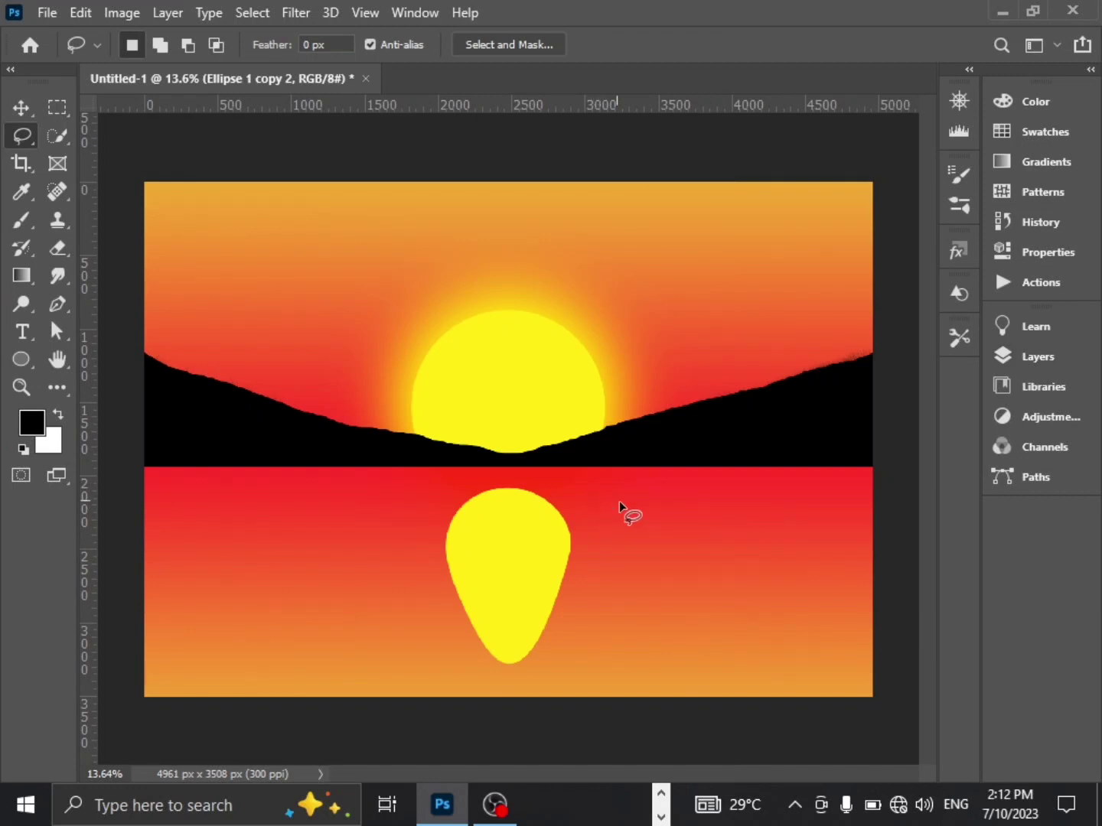
mouse_move(606, 513)
mouse_down()
mouse_move(550, 522)
mouse_move(584, 534)
mouse_move(561, 565)
mouse_up()
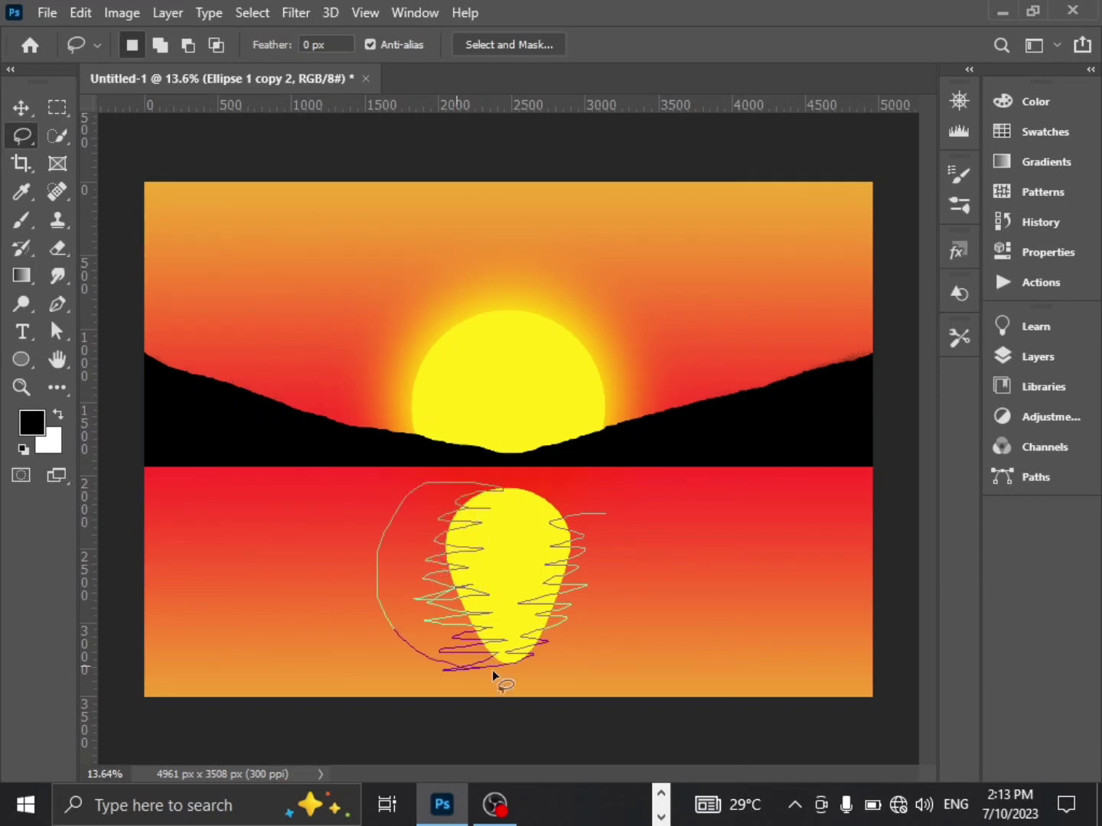
drag(528, 499, 536, 504)
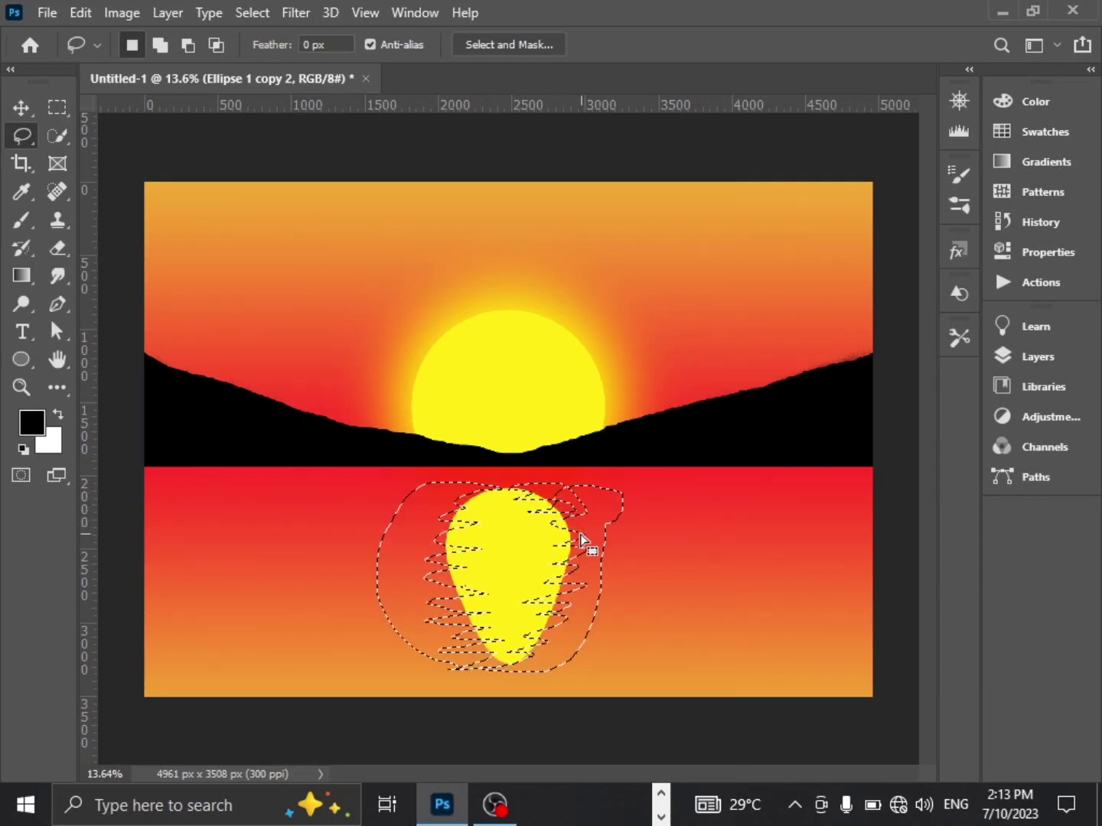
key(Delete)
key(ctrl+d)
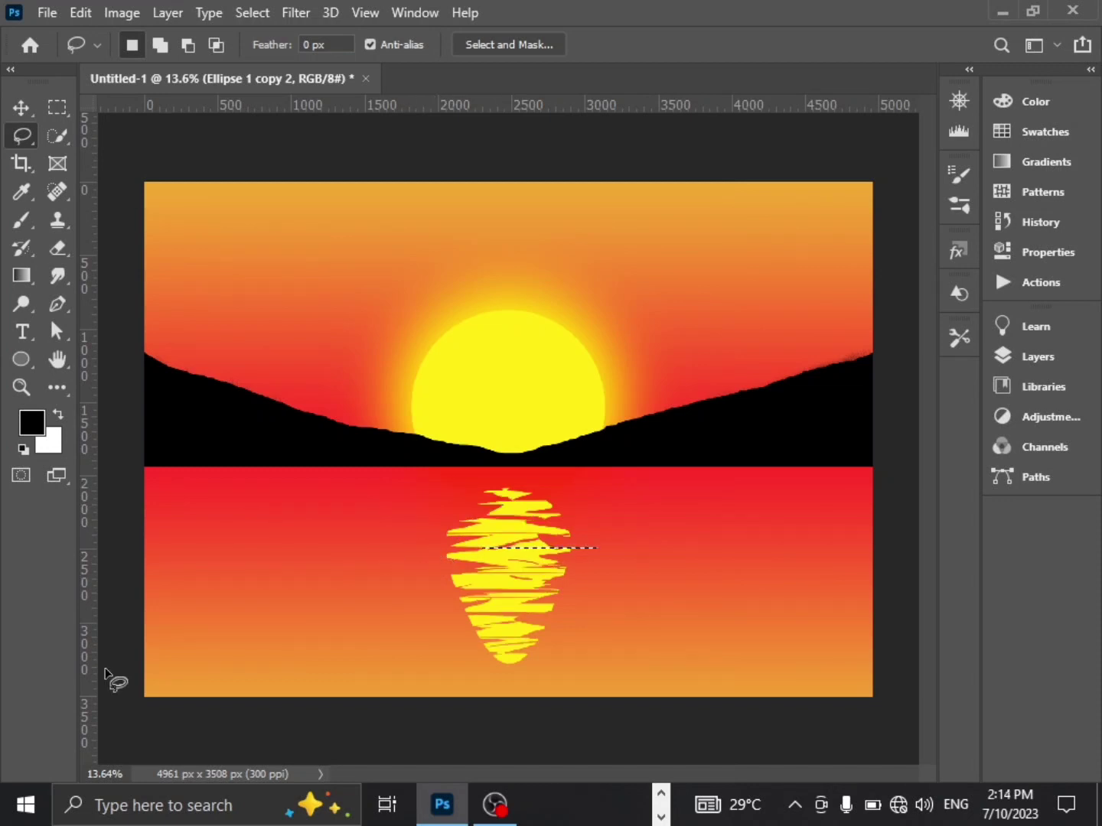
click(21, 108)
key(ctrl+d)
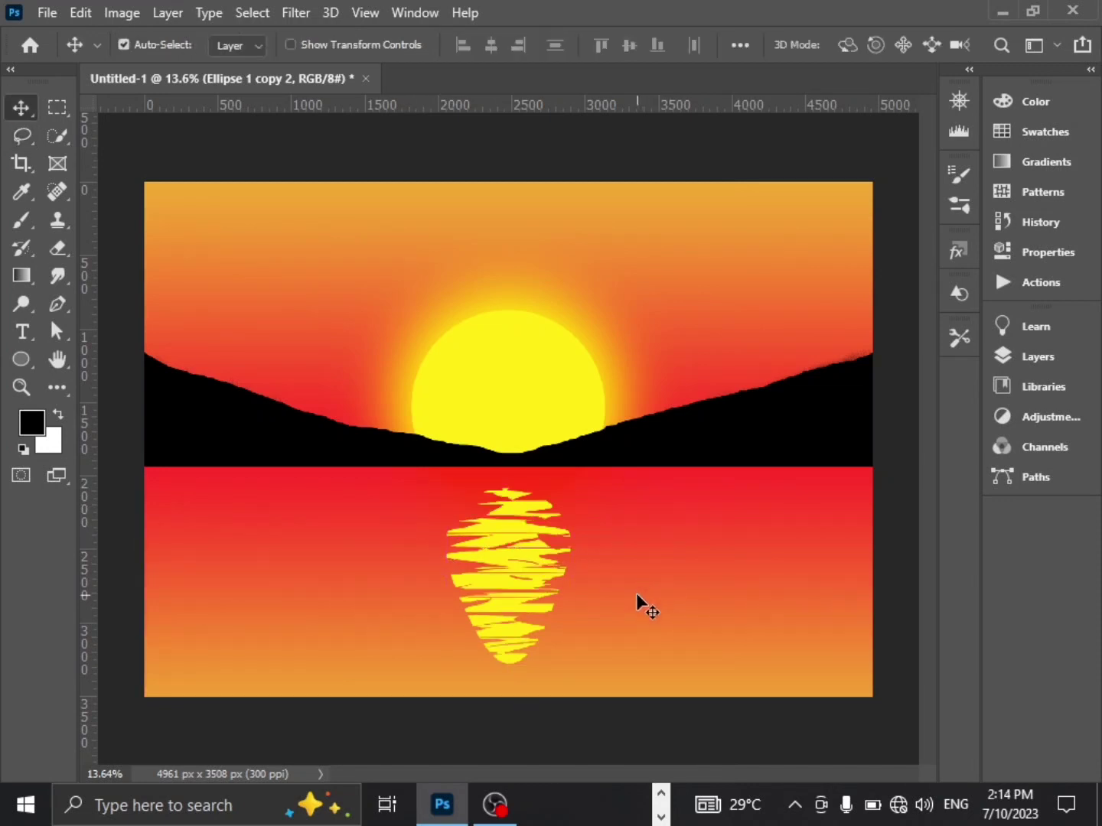
Lower the opacity of the Ellipse 1 copy 2 layer to 72%
click(1056, 360)
click(822, 383)
drag(829, 407, 795, 407)
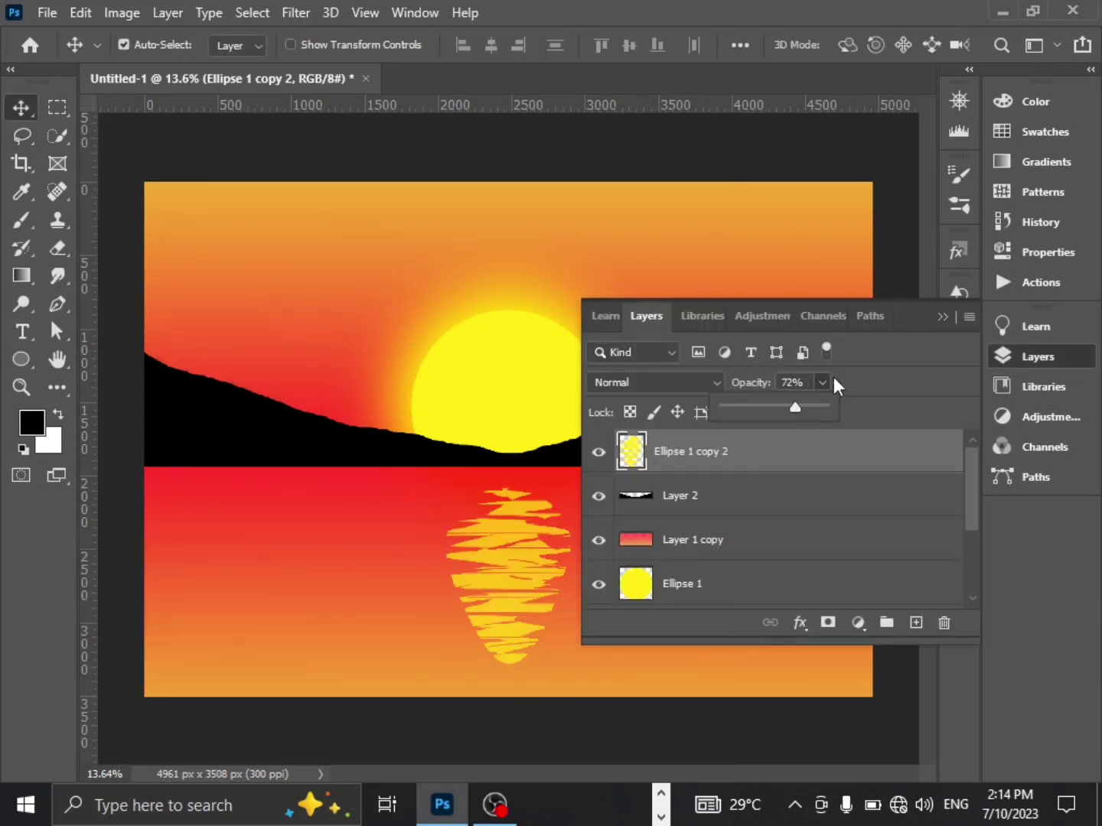
click(943, 316)
Soften the outer edges of the rippled sun reflection with a soft 1200 px eraser
click(59, 248)
key(bracketright)
key(bracketright)
key(bracketright)
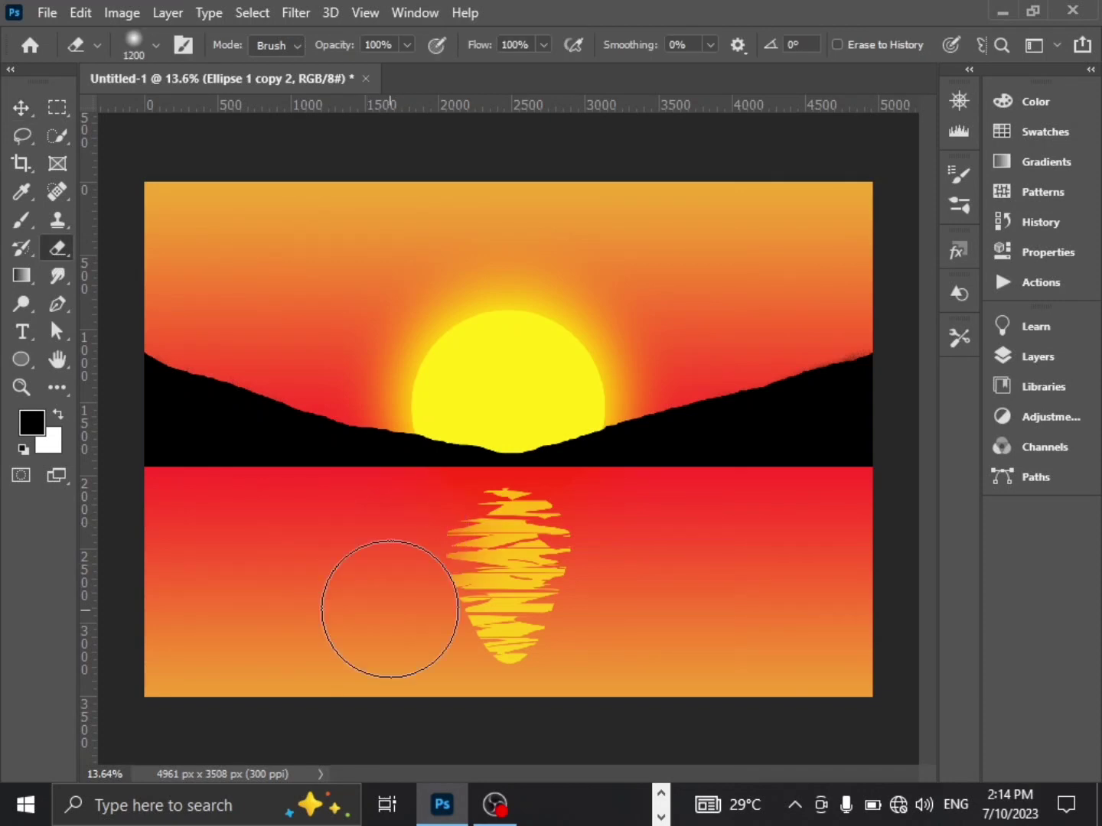
mouse_move(389, 609)
mouse_down()
mouse_move(427, 672)
mouse_move(607, 651)
mouse_move(622, 590)
mouse_move(617, 506)
mouse_move(587, 680)
mouse_move(548, 713)
mouse_move(458, 713)
mouse_move(556, 701)
mouse_move(628, 542)
mouse_move(590, 702)
mouse_up()
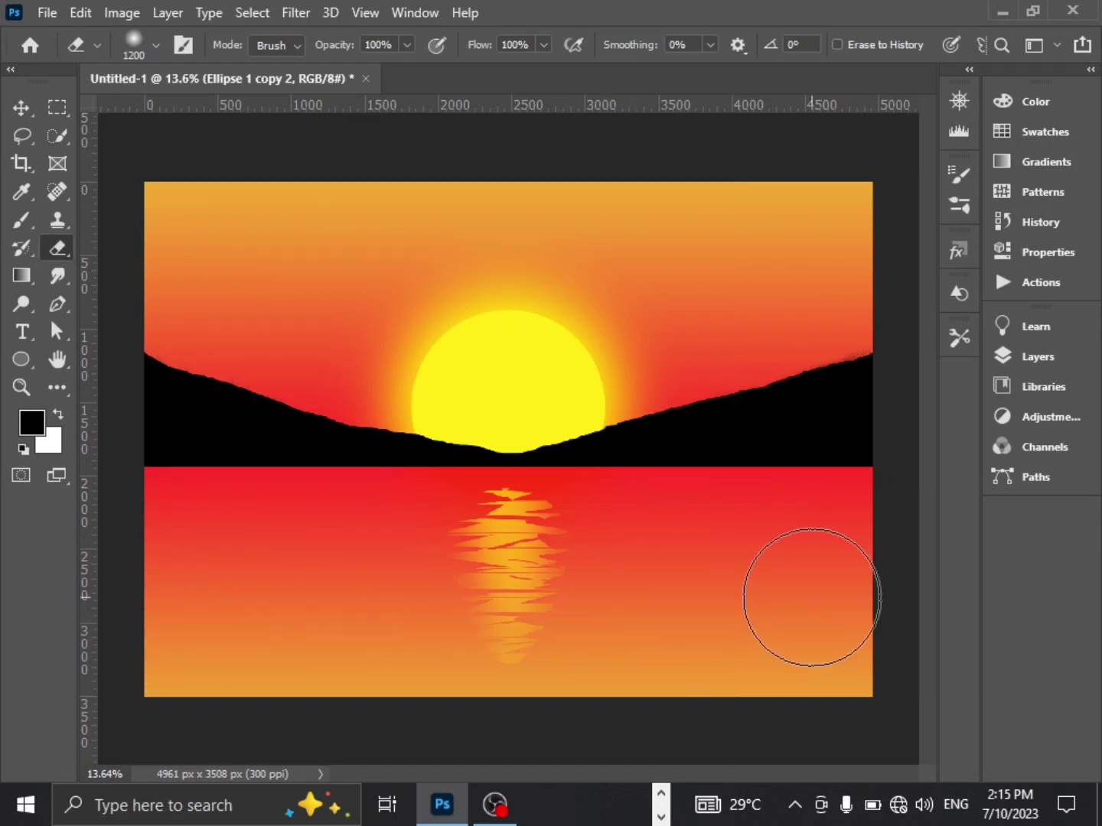
key(v)
click(1037, 357)
click(822, 383)
drag(825, 403, 801, 458)
click(827, 383)
click(943, 317)
click(802, 427)
key(ctrl+z)
click(1027, 364)
click(1026, 360)
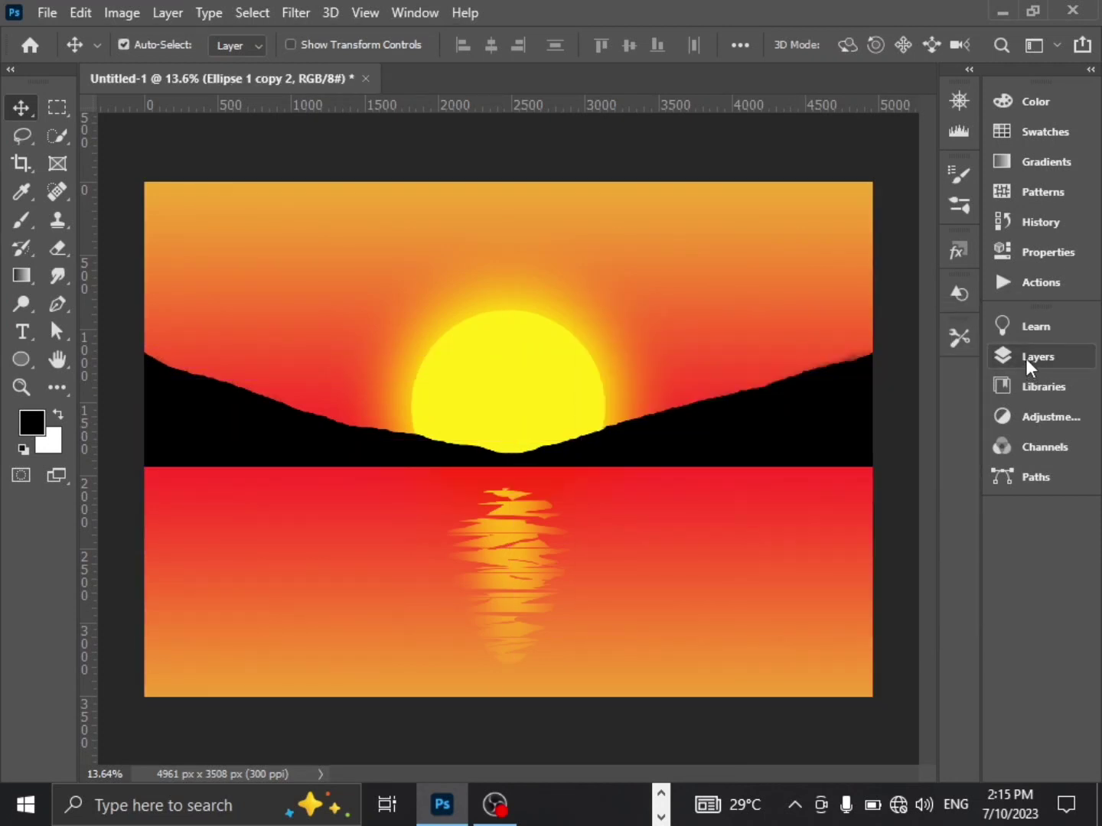
Draw a black sailboat custom shape on the upper part of the sun's reflection
click(22, 370)
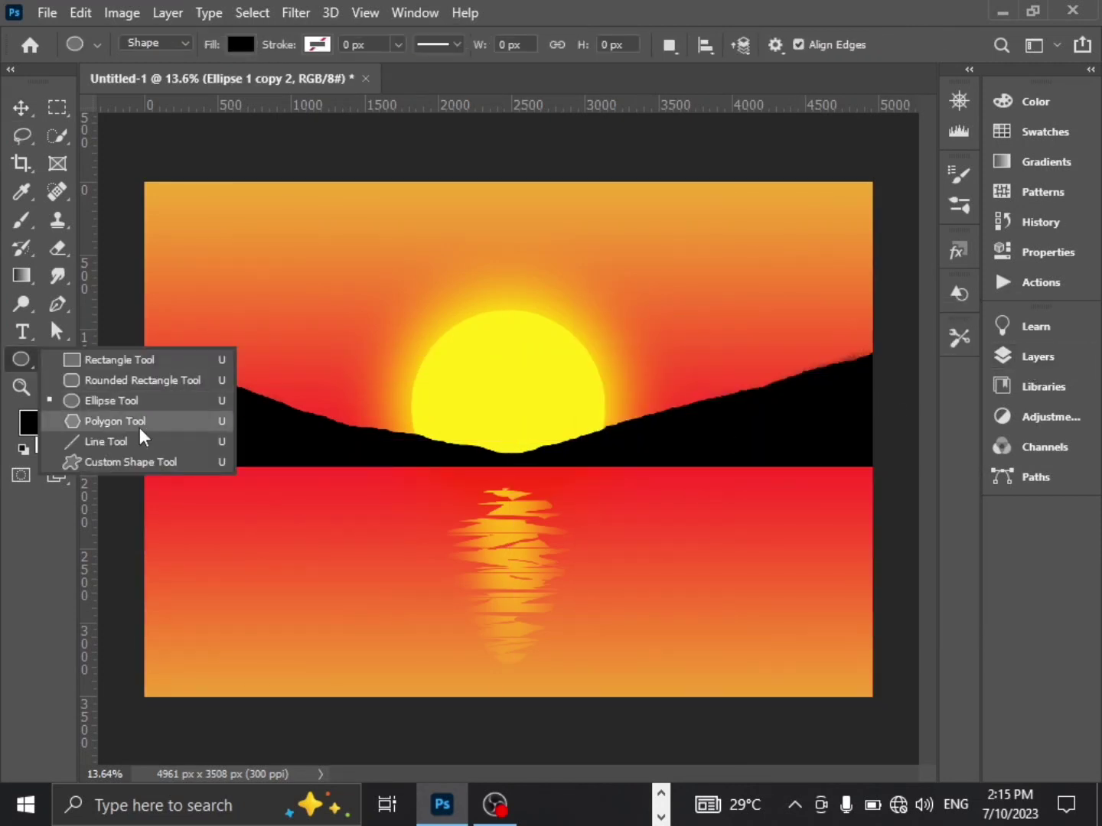
click(149, 461)
drag(472, 580, 523, 541)
key(v)
Switch the eraser to the Hard Round brush for working on the sailboat
alt+scroll(518, 577, up, 2)
alt+scroll(518, 577, up, 1)
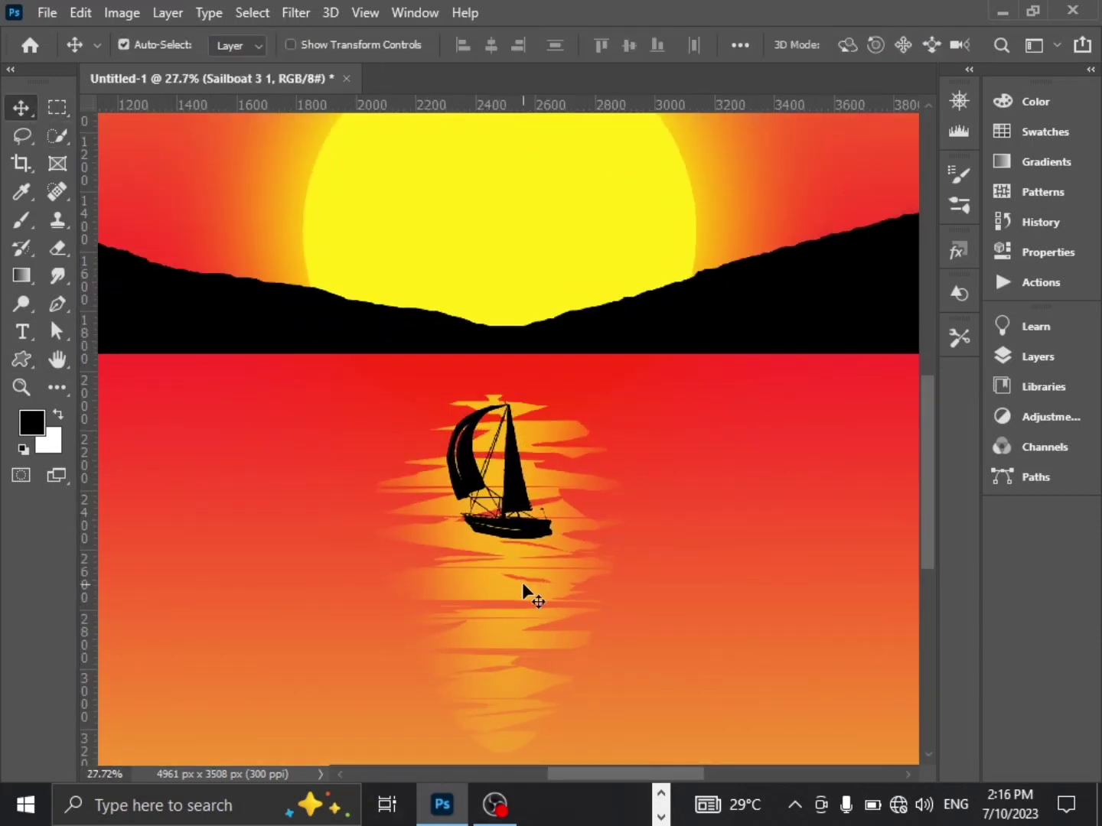
alt+scroll(536, 546, up, 3)
click(58, 247)
click(141, 45)
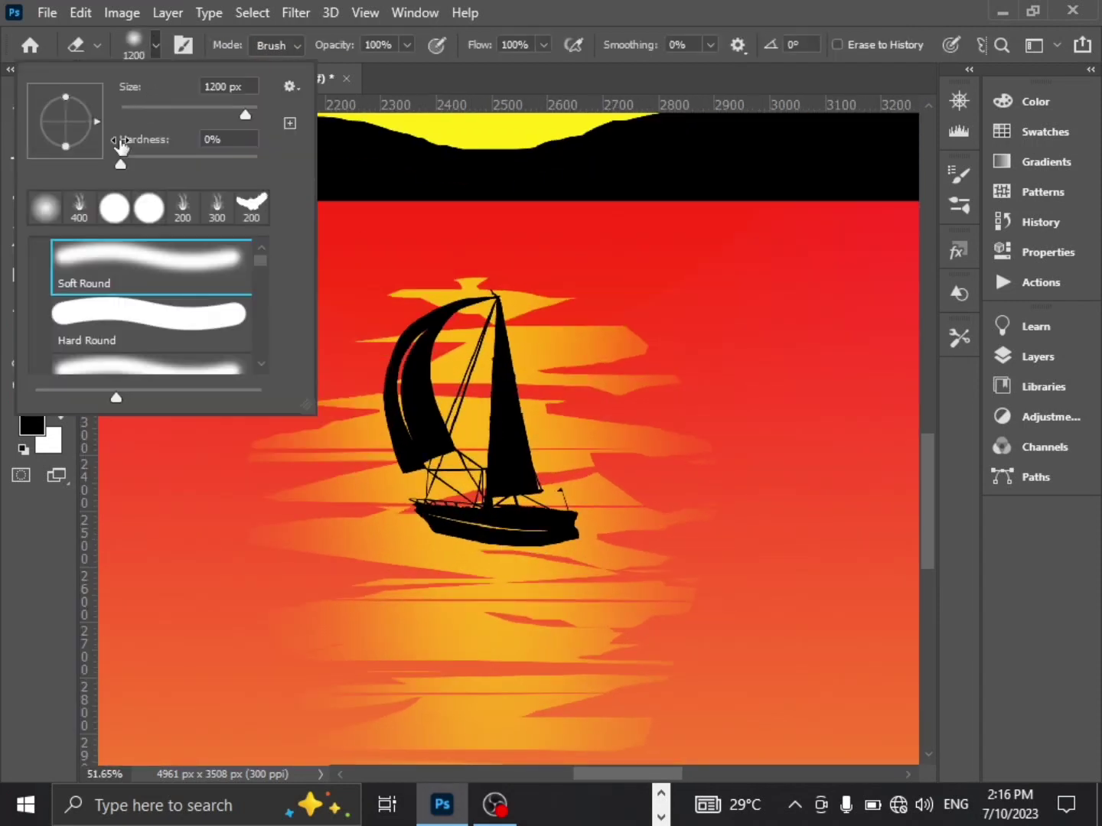
click(149, 313)
scroll(151, 276, up, 1)
scroll(151, 275, down, 1)
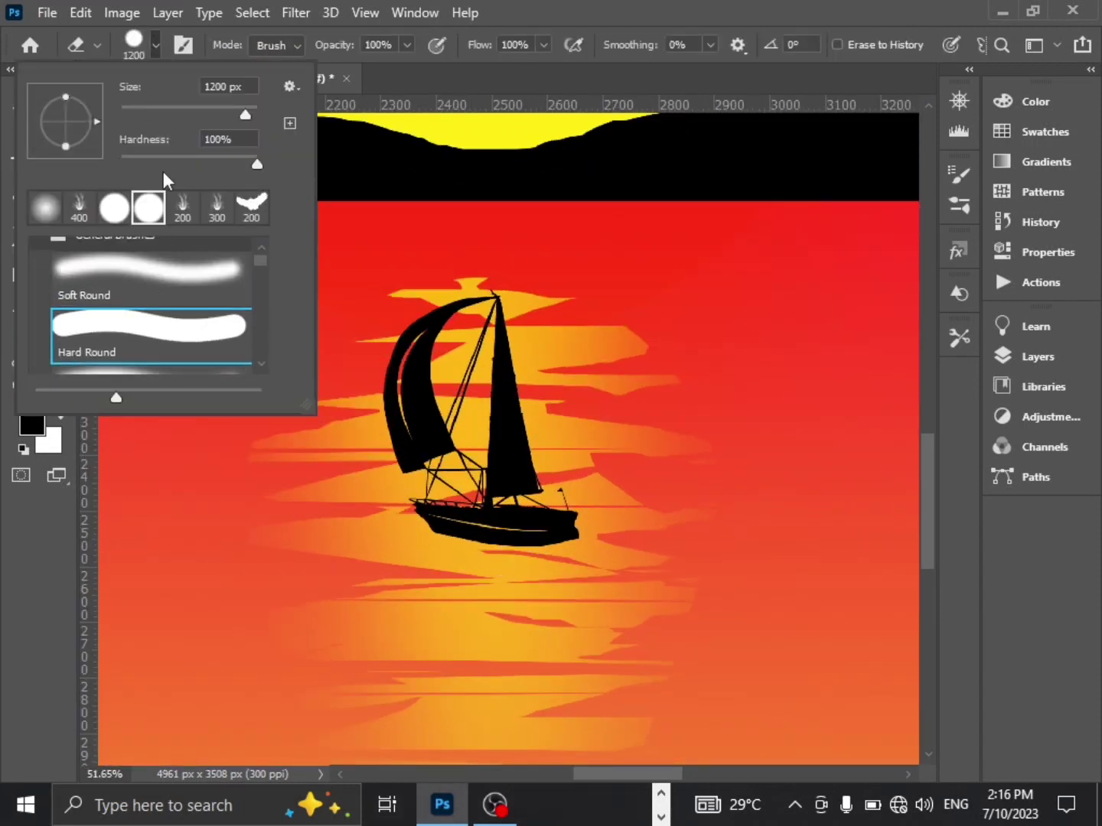
click(562, 607)
Rasterize the Sailboat 3 1 shape layer so that its pixels can be erased
right_click(56, 249)
click(527, 543)
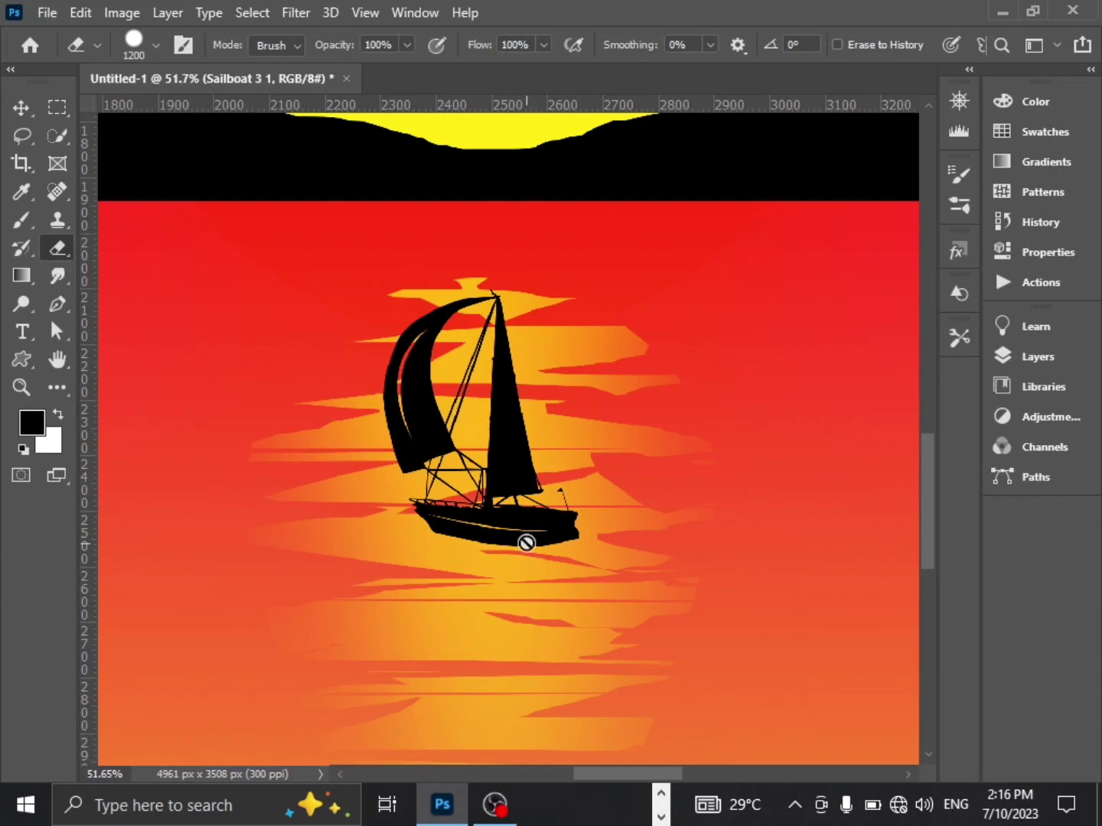
click(155, 45)
click(528, 375)
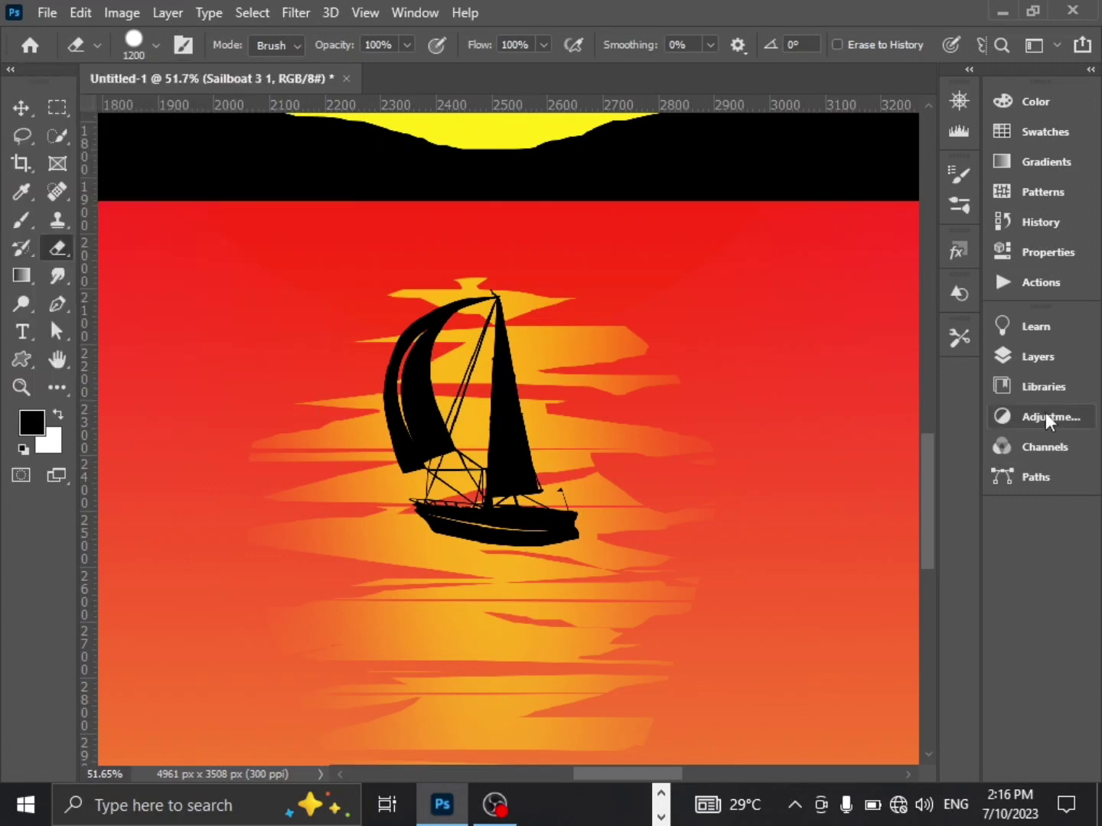
click(1038, 357)
right_click(846, 452)
click(663, 330)
click(1074, 361)
Reduce the eraser to 60 px and trim the underside of the sailboat's hull to a flat waterline
key(bracketleft)
key(bracketleft)
key(bracketleft)
key(bracketleft)
key(bracketleft)
key(bracketleft)
key(bracketleft)
key(bracketleft)
key(bracketleft)
key(bracketleft)
key(bracketleft)
key(bracketleft)
key(bracketleft)
key(bracketleft)
key(bracketleft)
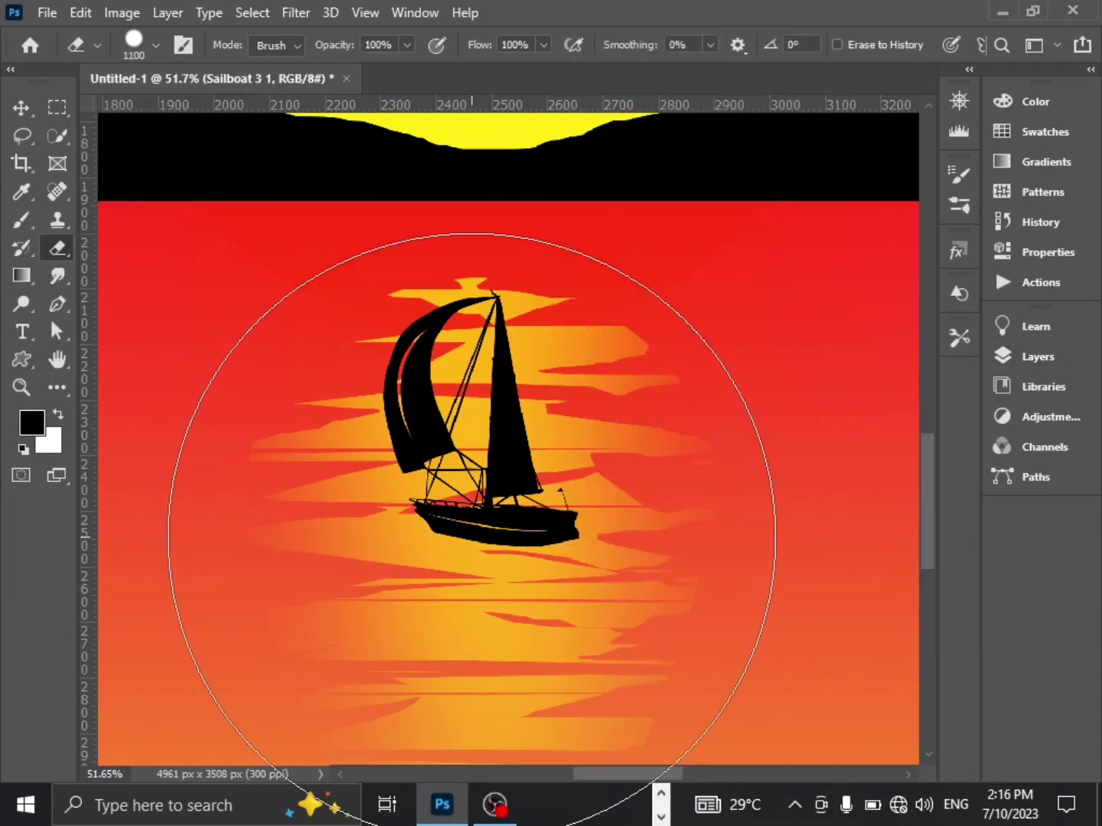
scroll(568, 582, up, 2)
key(bracketleft)
key(bracketleft)
key(bracketleft)
key(bracketleft)
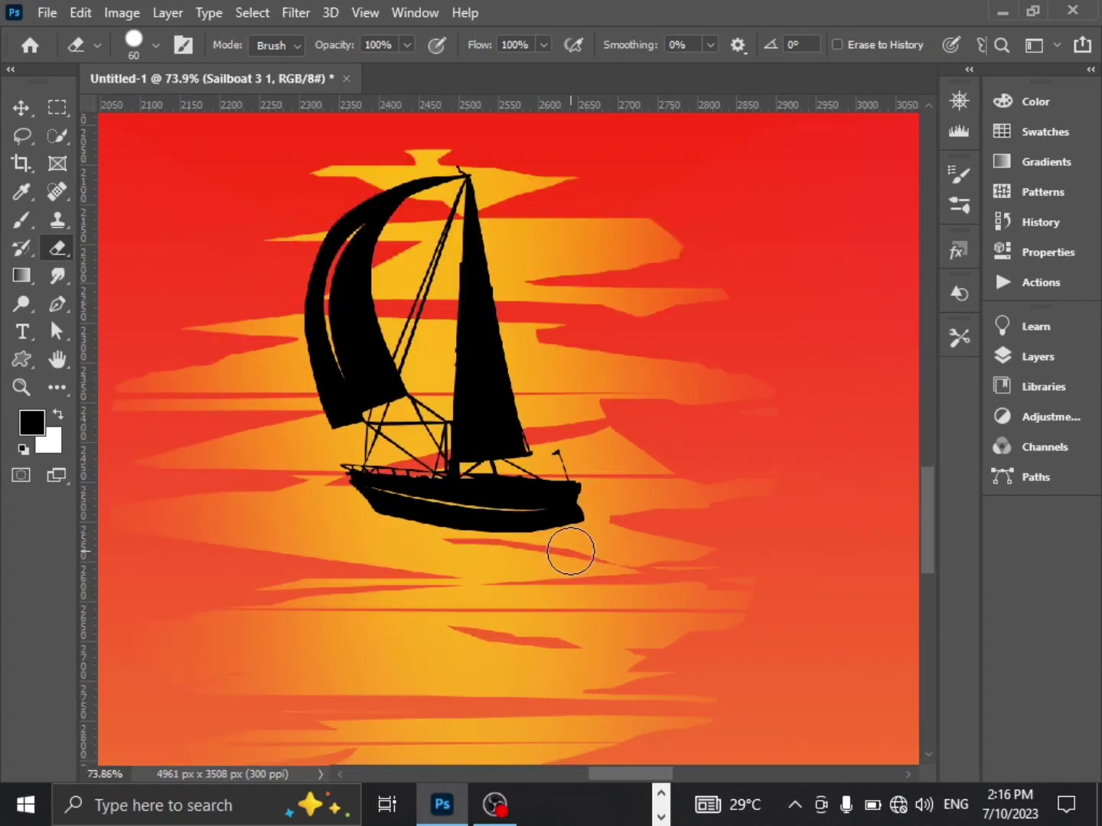
drag(533, 548, 424, 548)
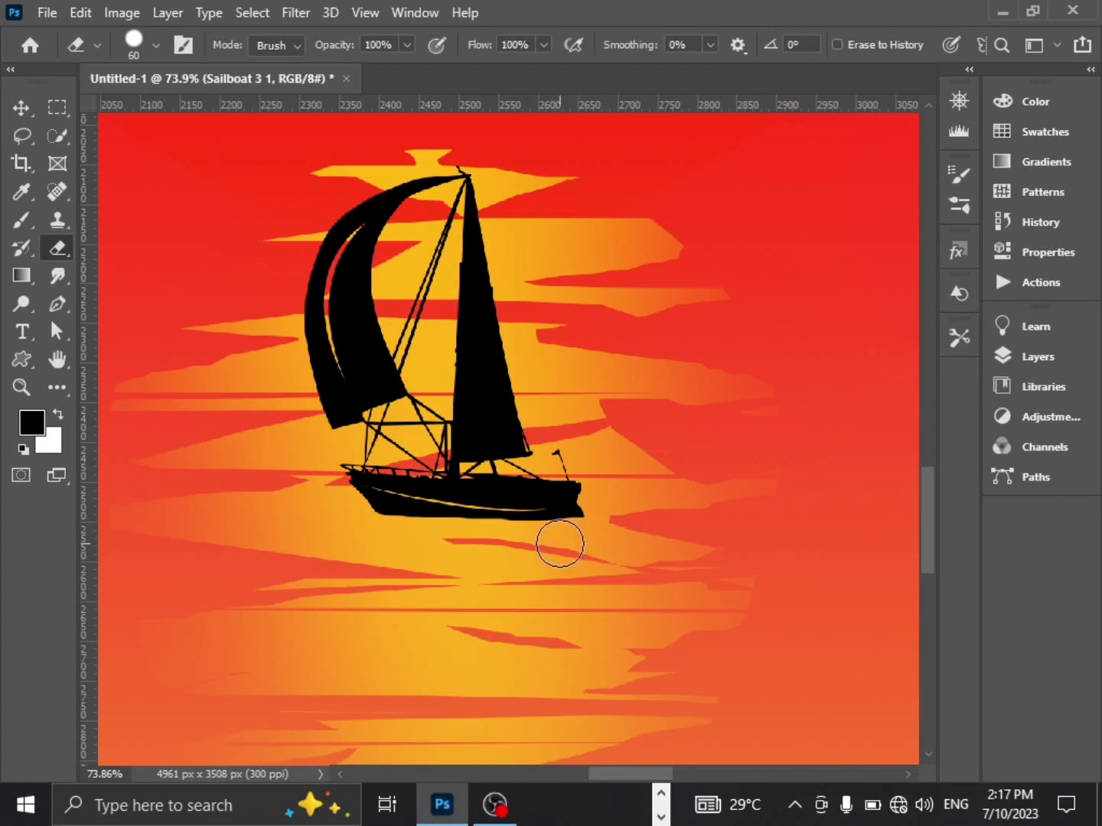
Duplicate the sailboat, flip the copy vertically and place it directly below the original as a mirror image
click(22, 108)
drag(474, 504, 477, 588)
key(ctrl+t)
right_click(475, 580)
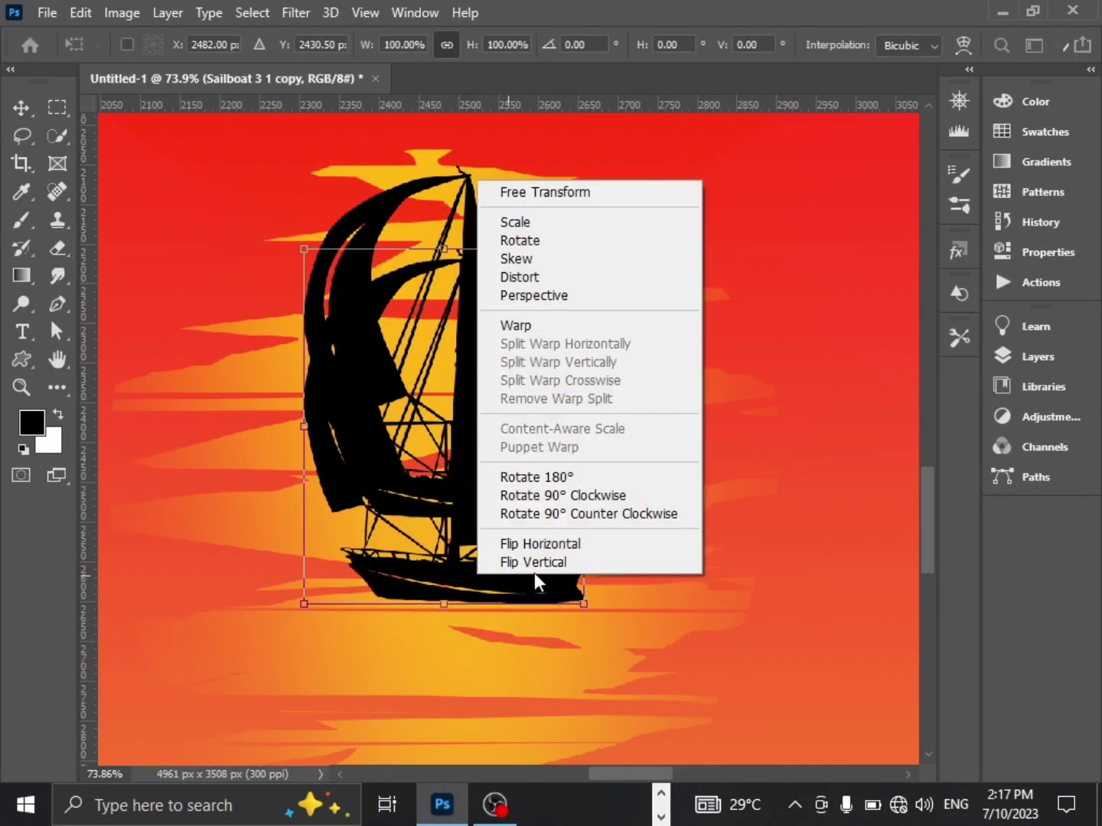
click(534, 565)
drag(541, 288, 541, 544)
Rotate the flipped sailboat copy to 2.00°, nudge it up against the original hull and apply the transform
mouse_move(593, 509)
mouse_down()
mouse_move(540, 541)
mouse_move(582, 531)
mouse_up()
scroll(541, 539, up, 5)
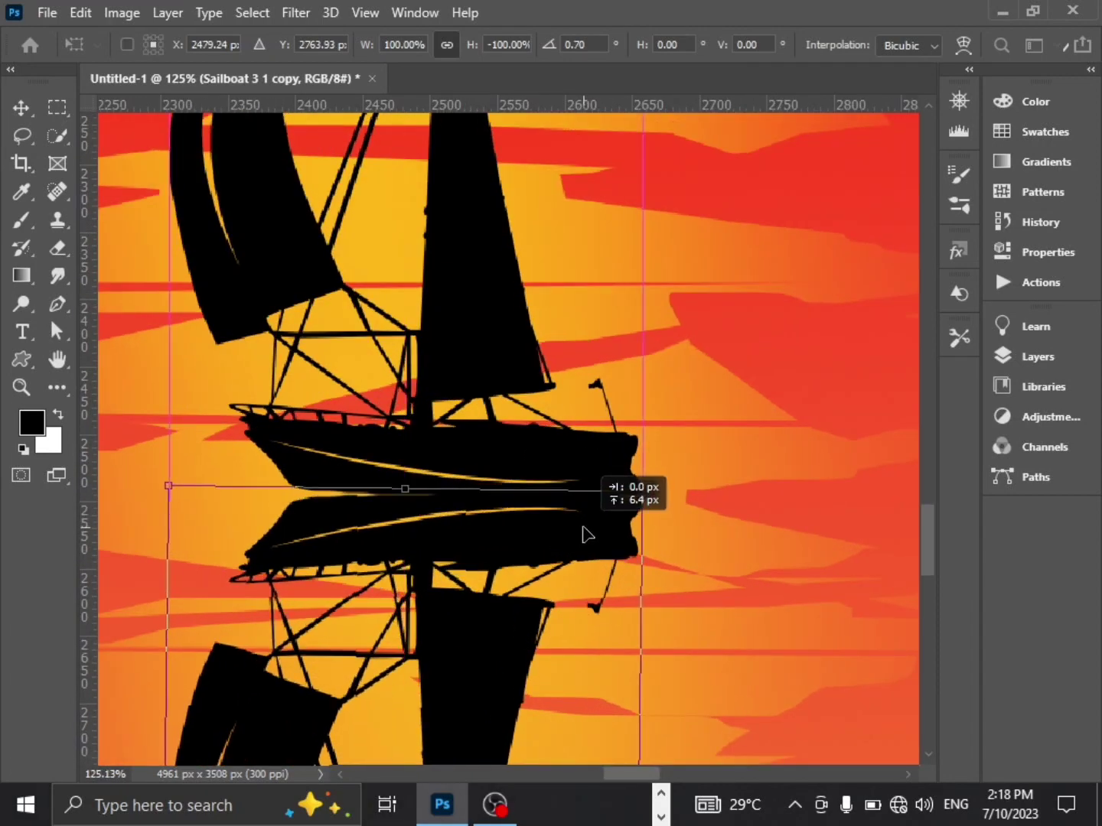
drag(644, 479, 660, 485)
drag(615, 525, 602, 520)
scroll(663, 516, down, 4)
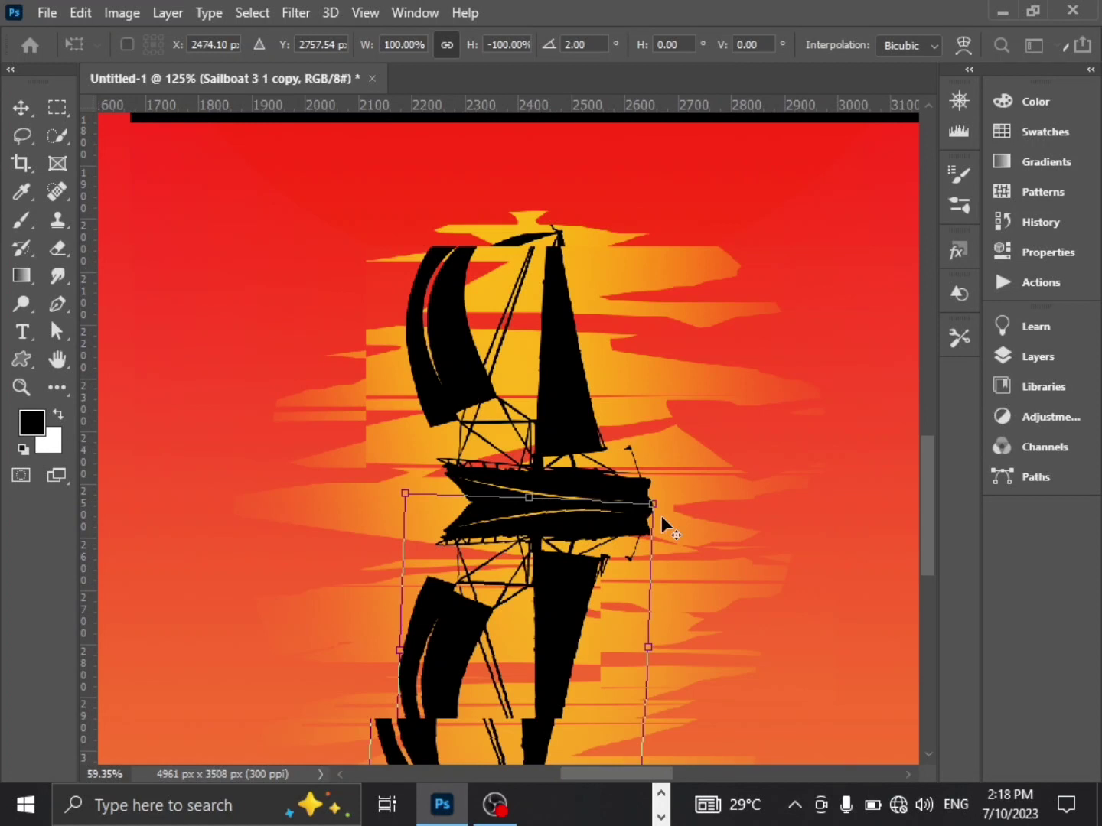
scroll(661, 516, down, 1)
scroll(661, 516, right, 7)
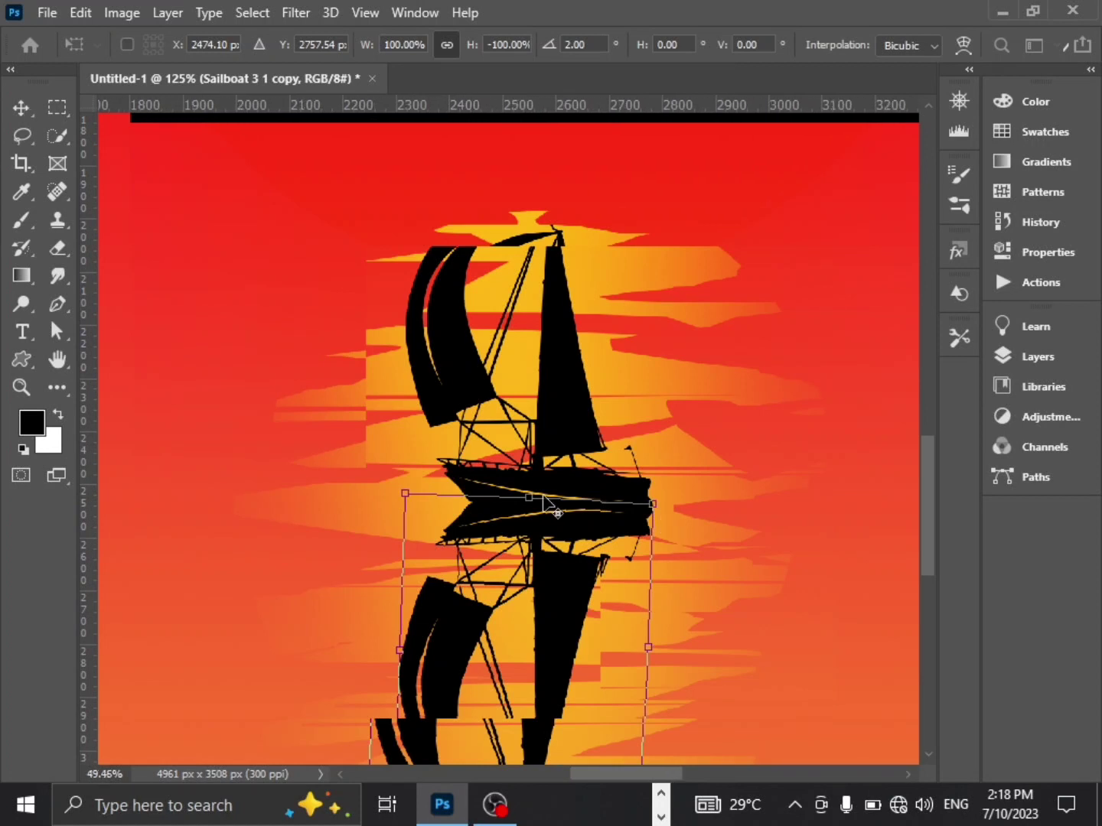
scroll(575, 485, right, 4)
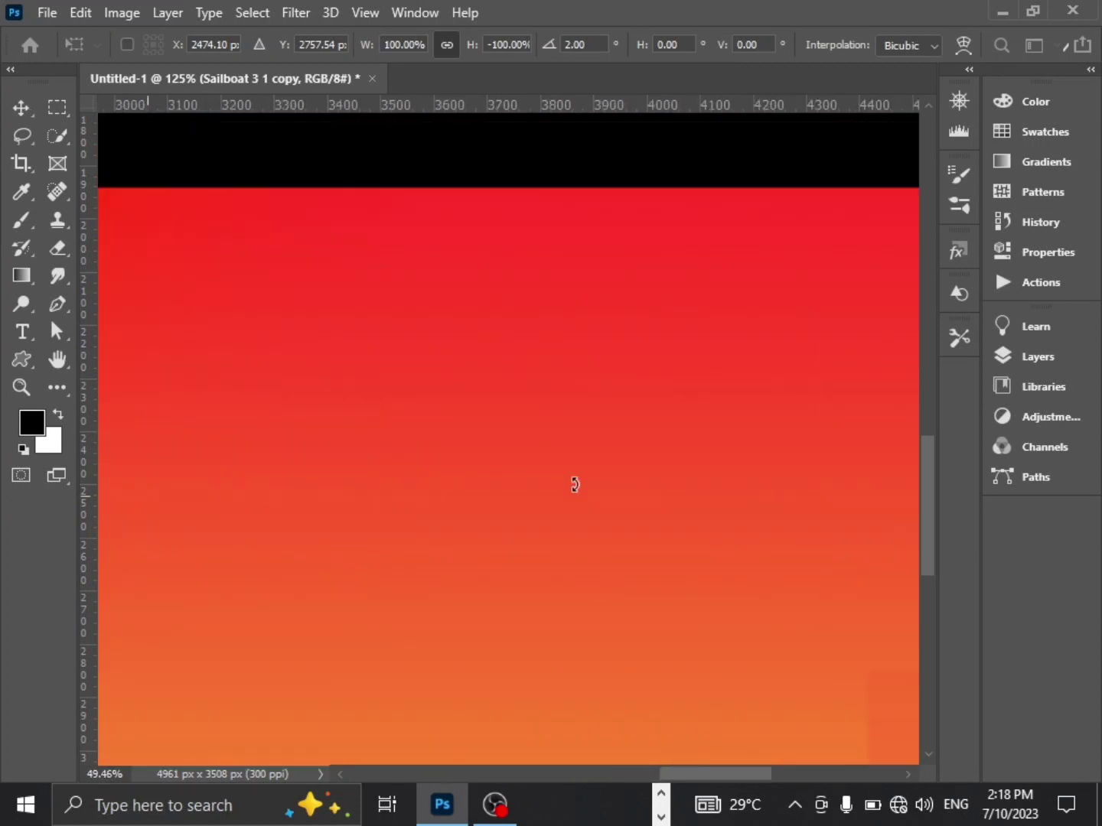
click(21, 108)
Lower the opacity of the Sailboat 3 1 copy layer to 53%
scroll(604, 473, down, 3)
scroll(603, 468, down, 4)
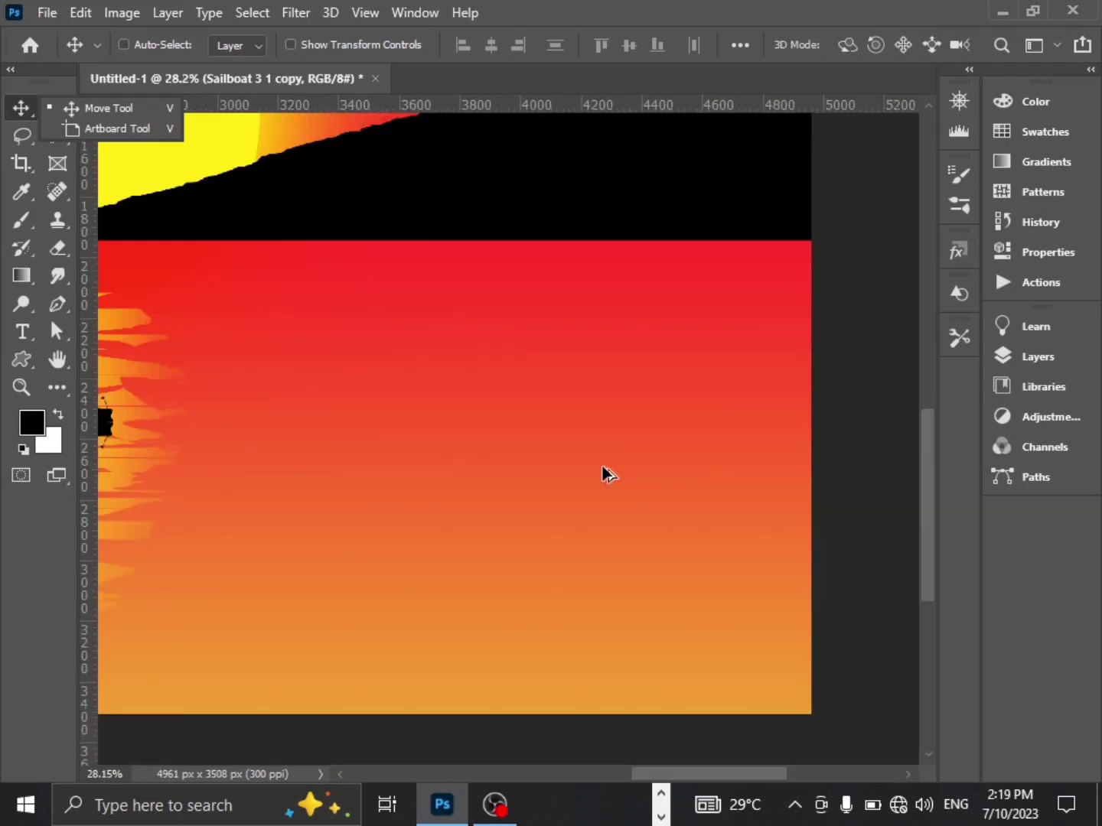
scroll(547, 466, down, 2)
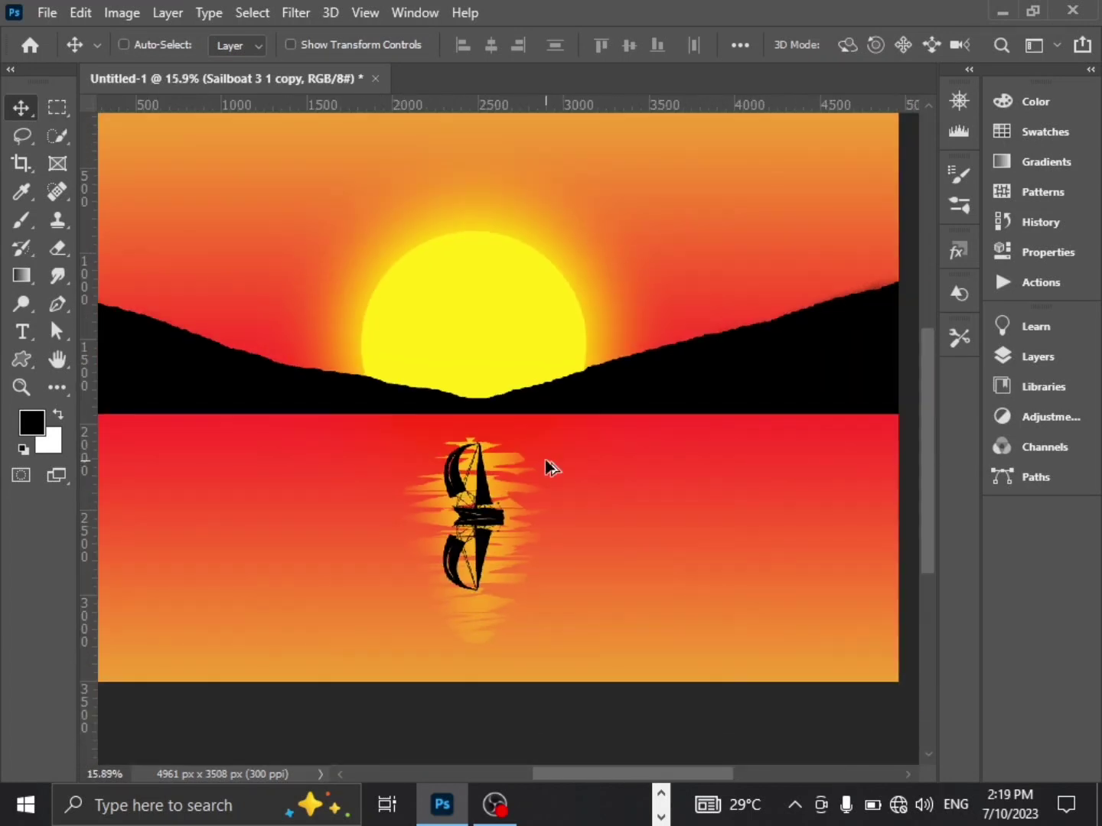
scroll(476, 528, down, 1)
click(1037, 357)
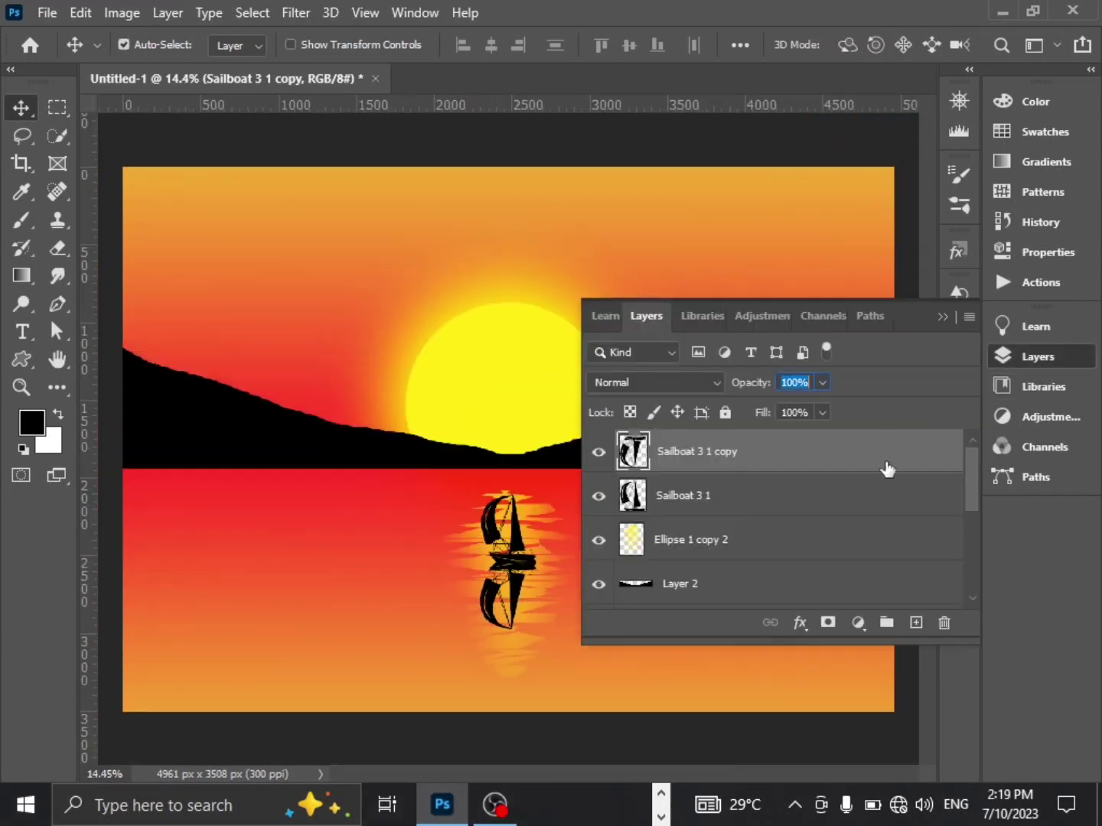
click(821, 383)
drag(823, 410, 779, 404)
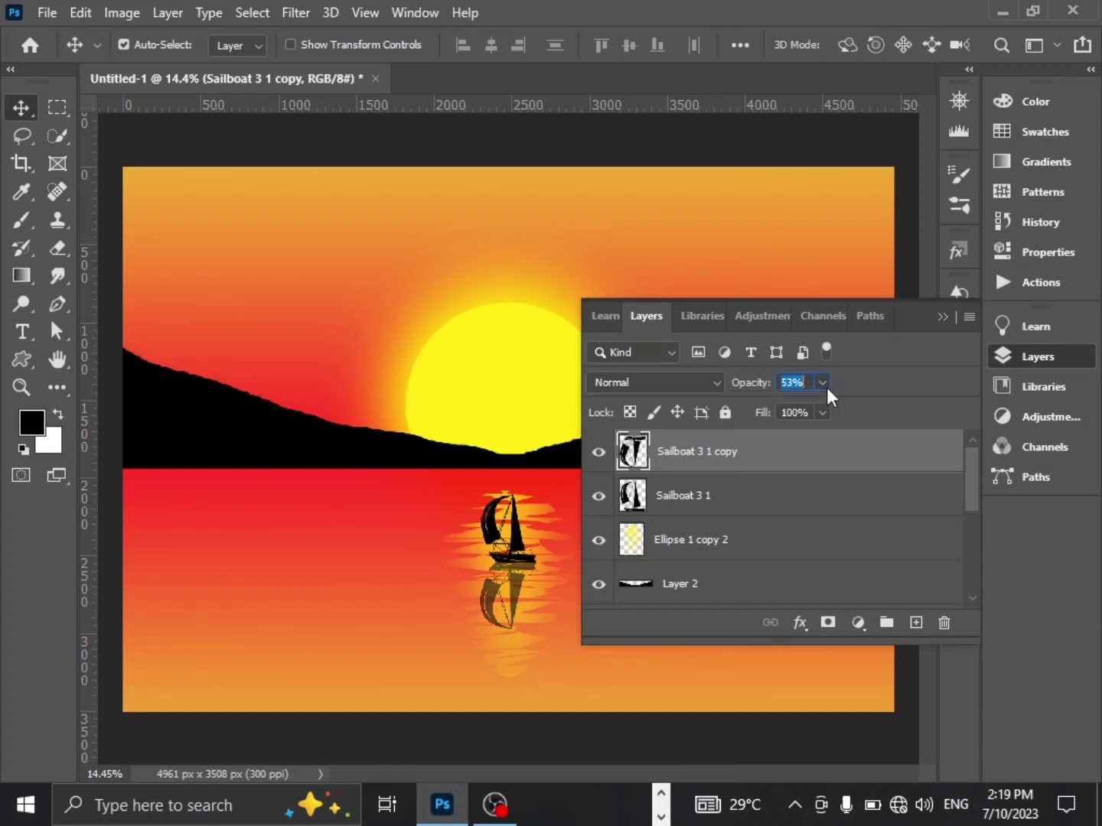
Fade the lower part of the sailboat's reflection with a 500 px Soft Round eraser, undoing the last excess stroke
click(58, 247)
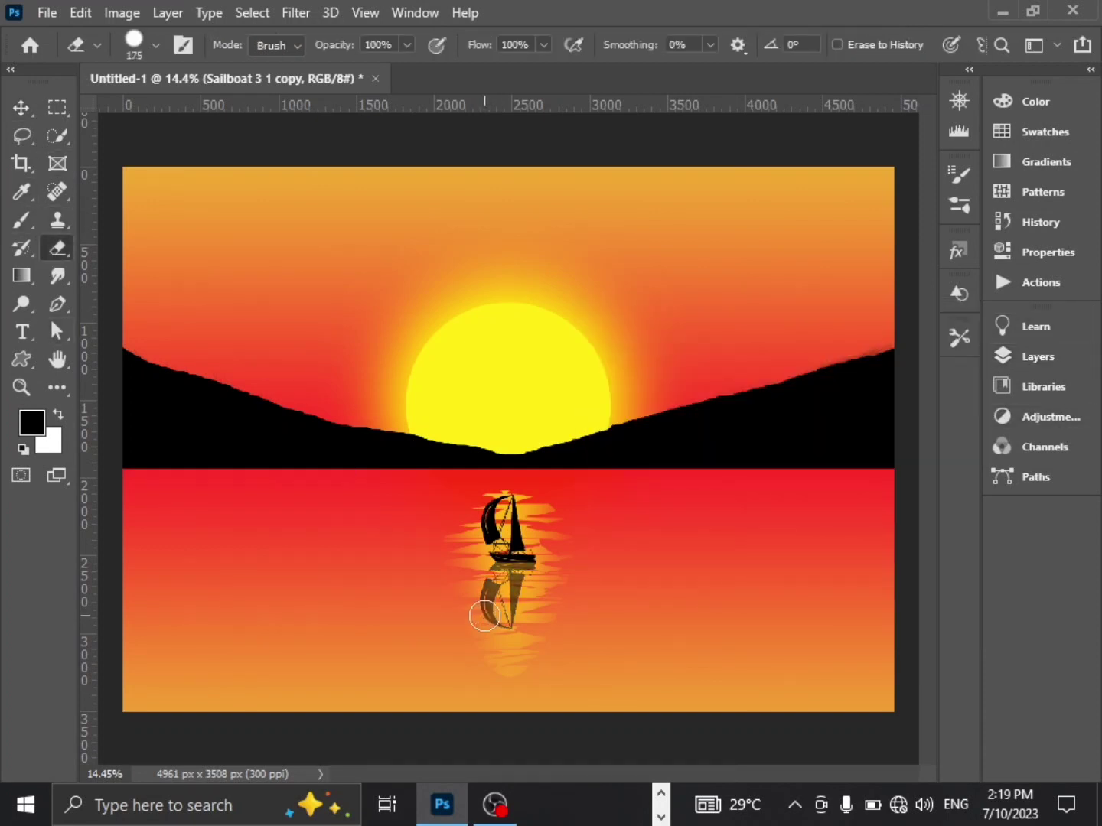
key(bracketright)
key(bracketright)
key(bracketright)
key(bracketright)
key(bracketright)
click(157, 45)
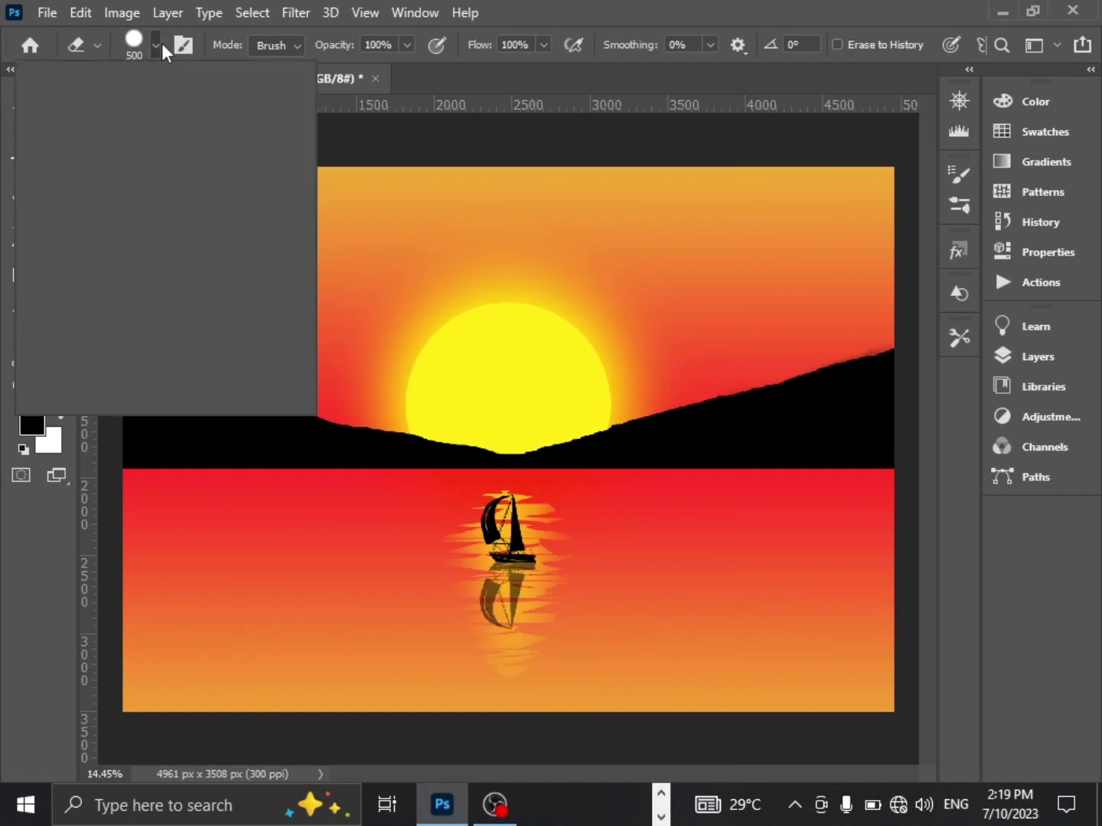
click(153, 278)
click(504, 646)
click(486, 605)
key(ctrl+z)
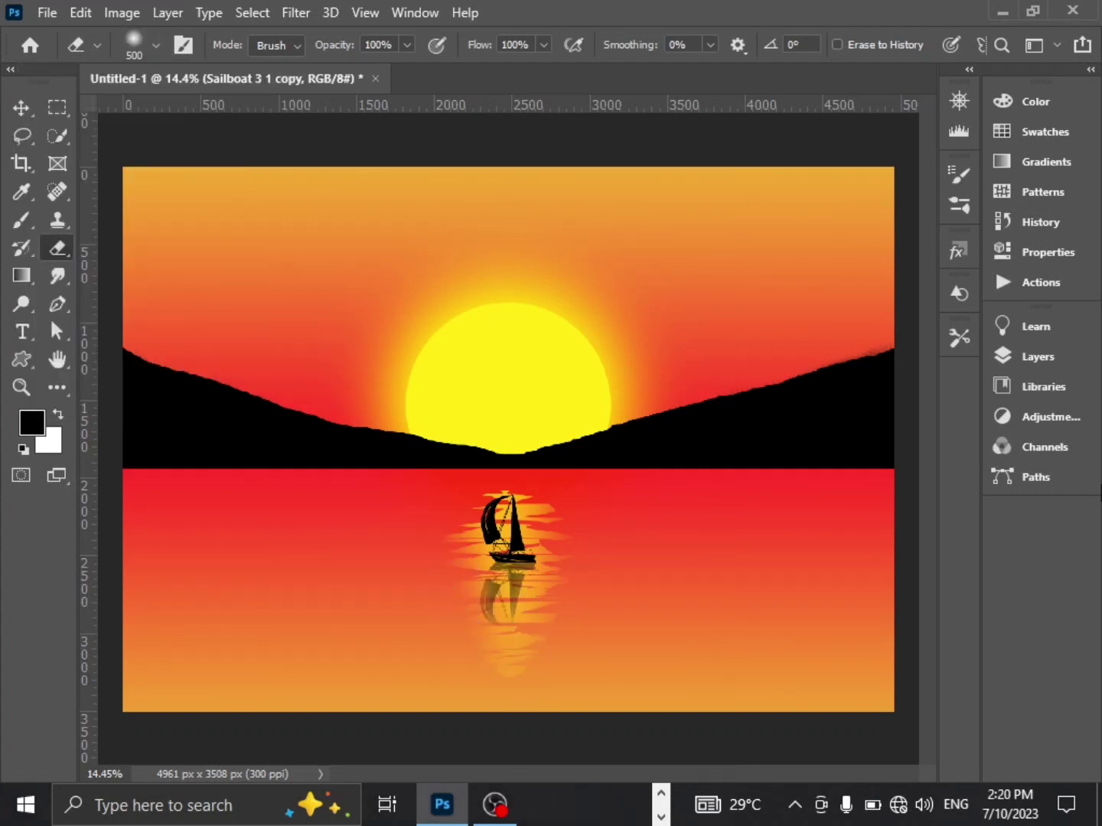
Draw a black camel custom shape from the Wild Animals set on the hill's slope in front of the sun
click(24, 114)
key(u)
click(872, 45)
click(740, 122)
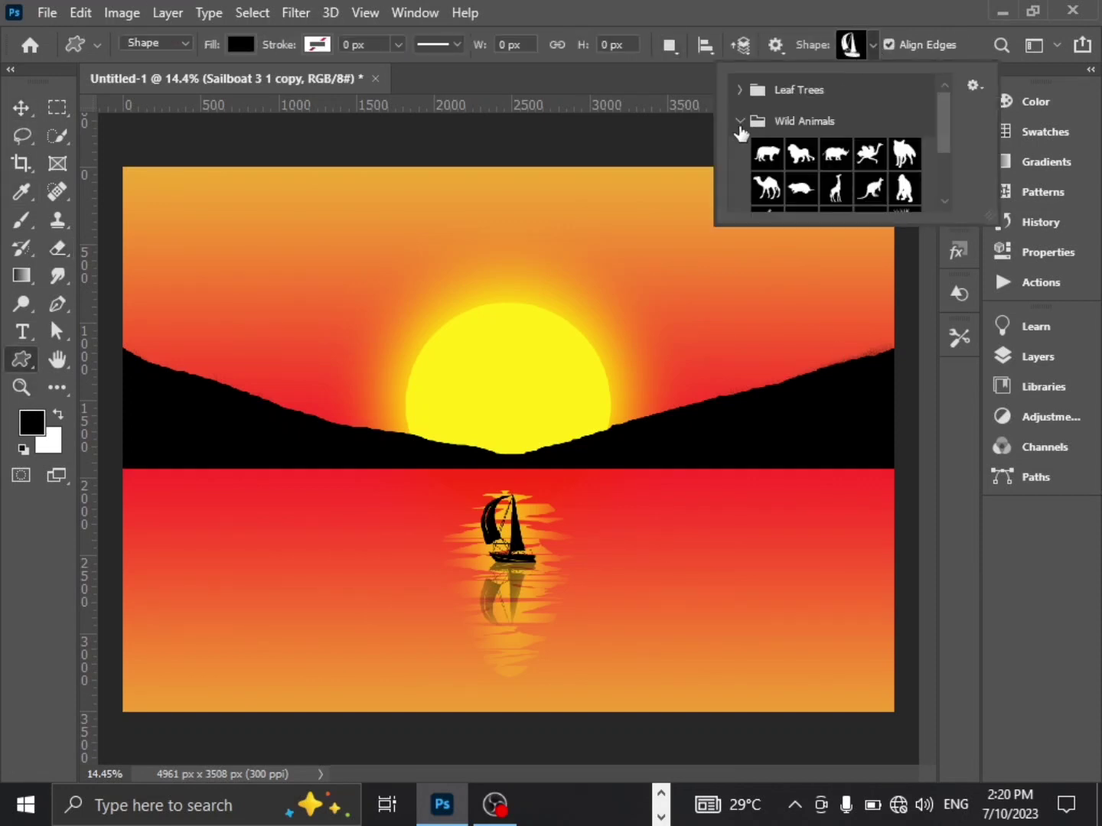
click(766, 186)
drag(542, 426, 464, 434)
key(v)
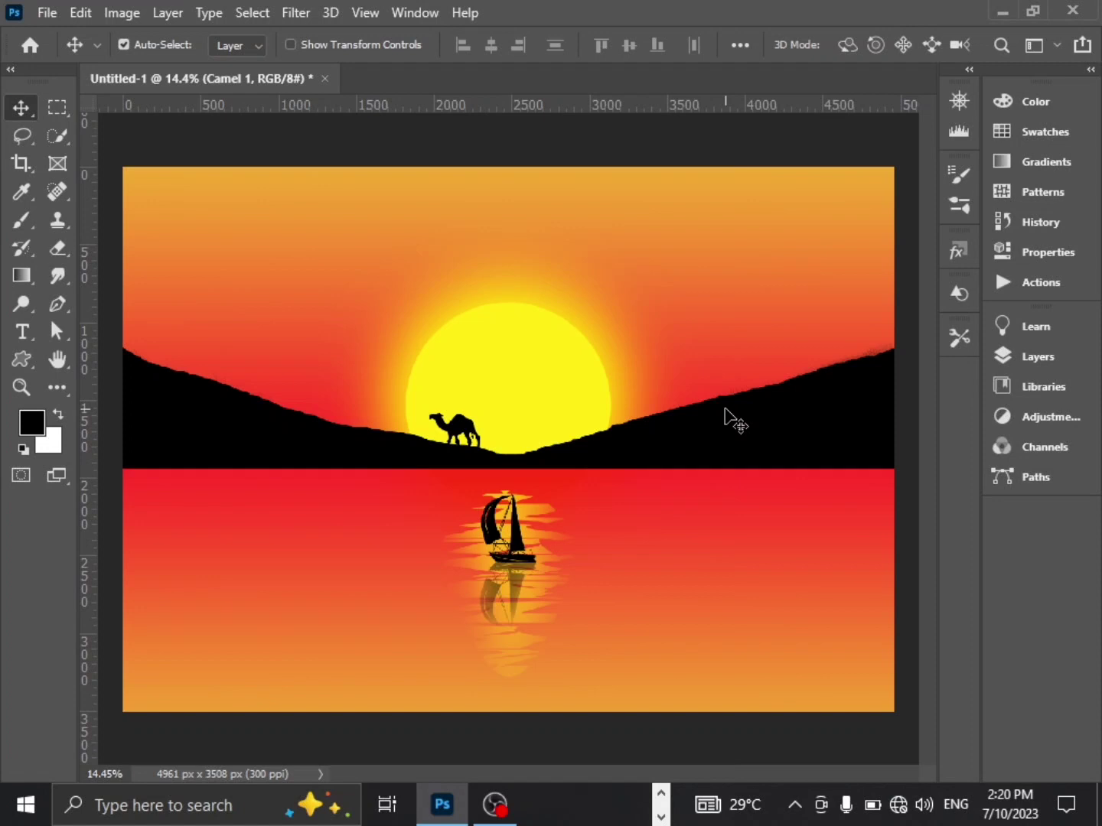
Rasterize the Camel 1 layer and reposition the camel so its feet rest on the hill's slope
click(1038, 357)
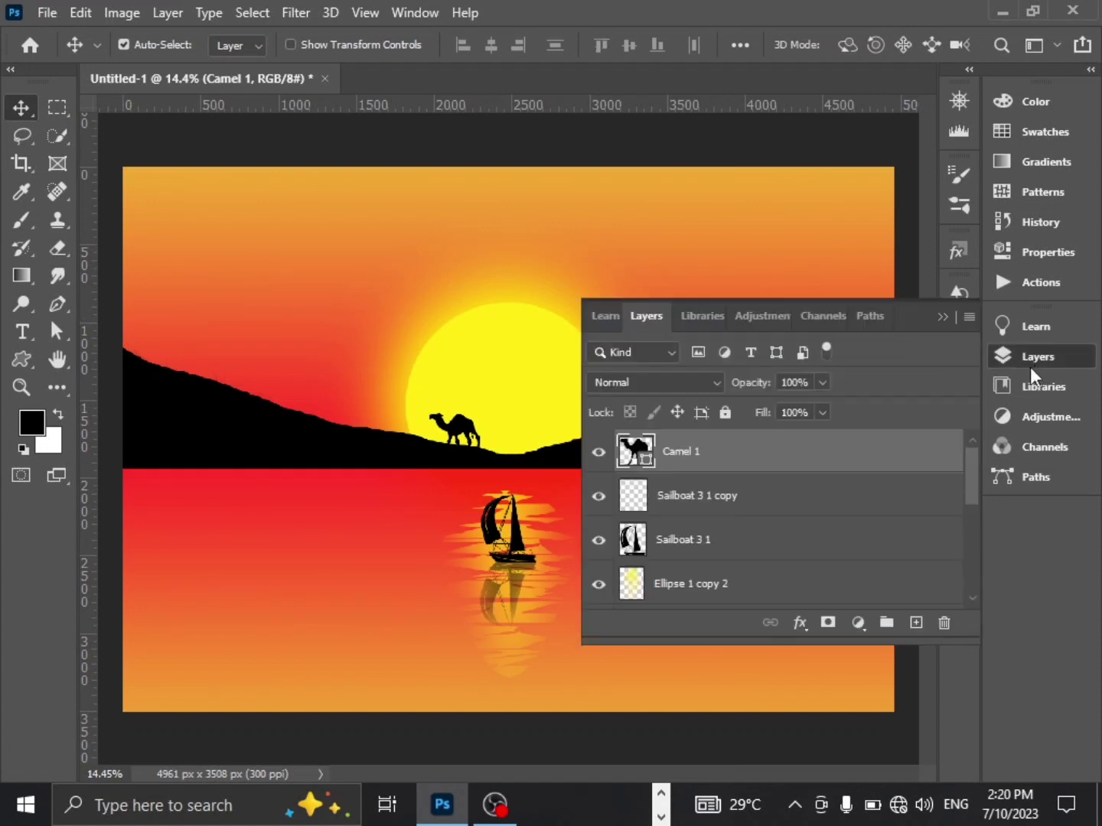
right_click(777, 452)
click(857, 327)
click(1037, 356)
scroll(458, 475, up, 4)
scroll(458, 478, up, 4)
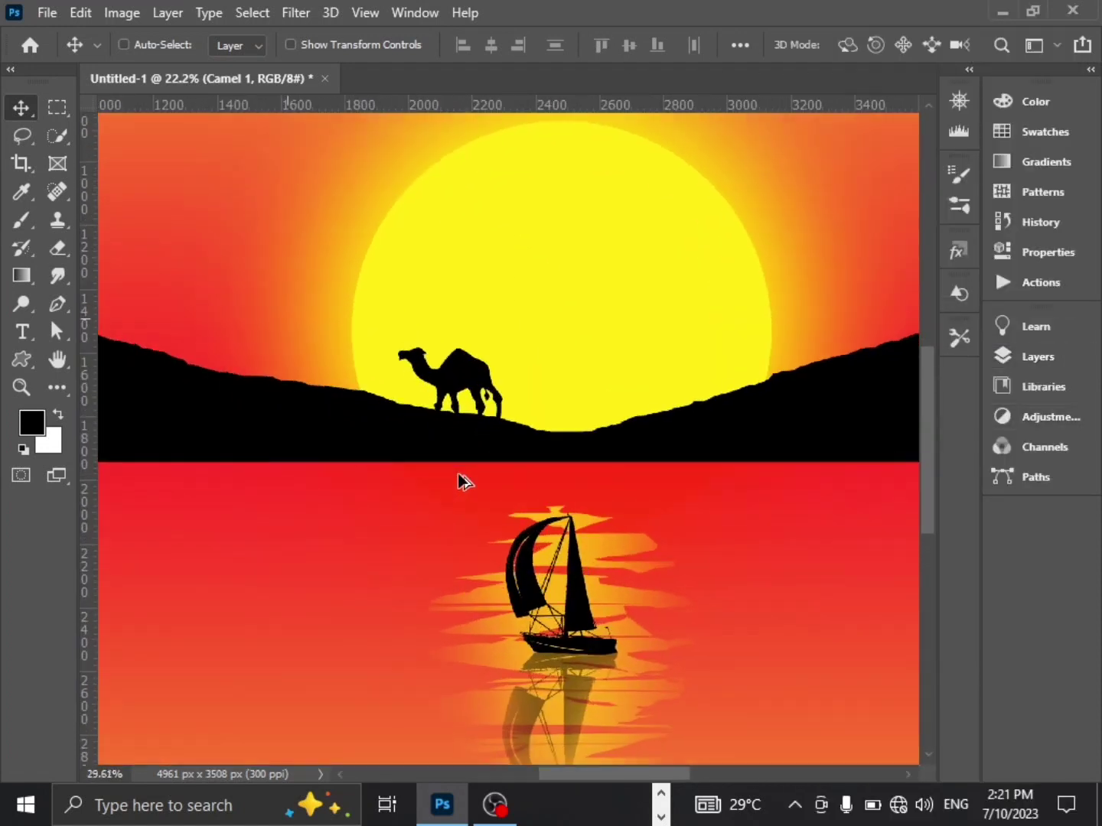
drag(486, 364, 478, 344)
scroll(574, 509, down, 8)
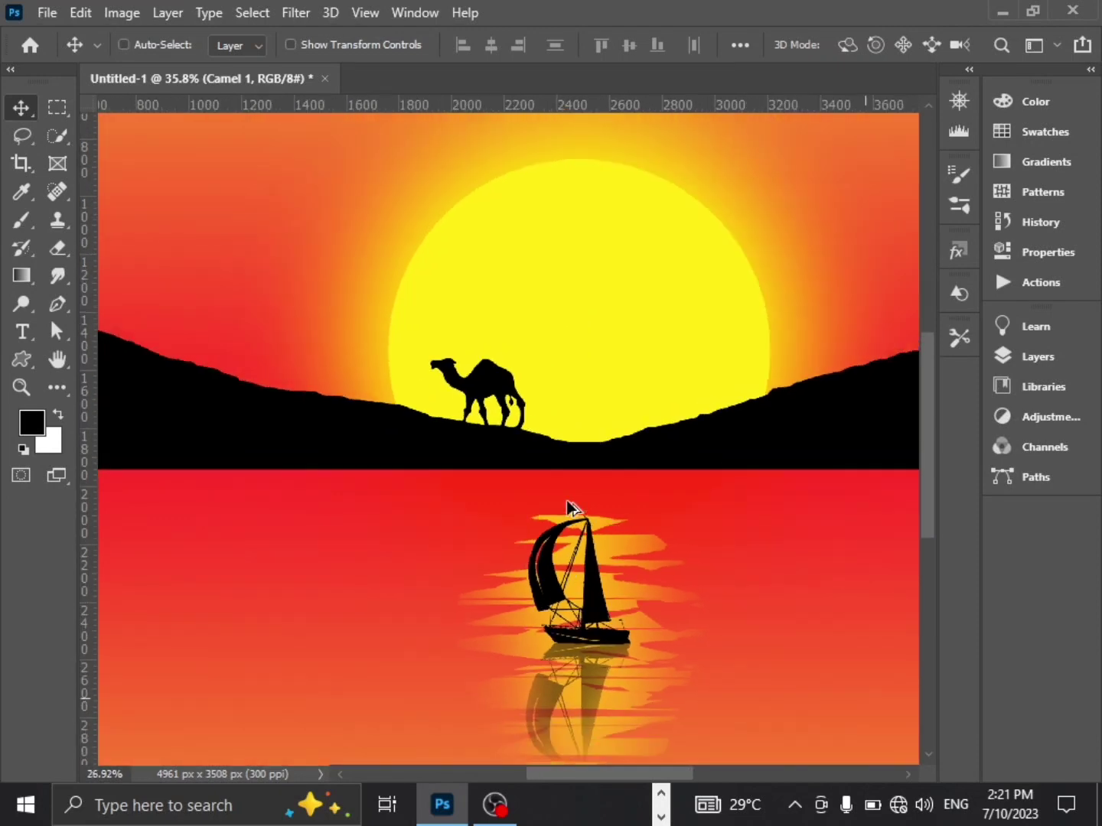
scroll(570, 512, up, 1)
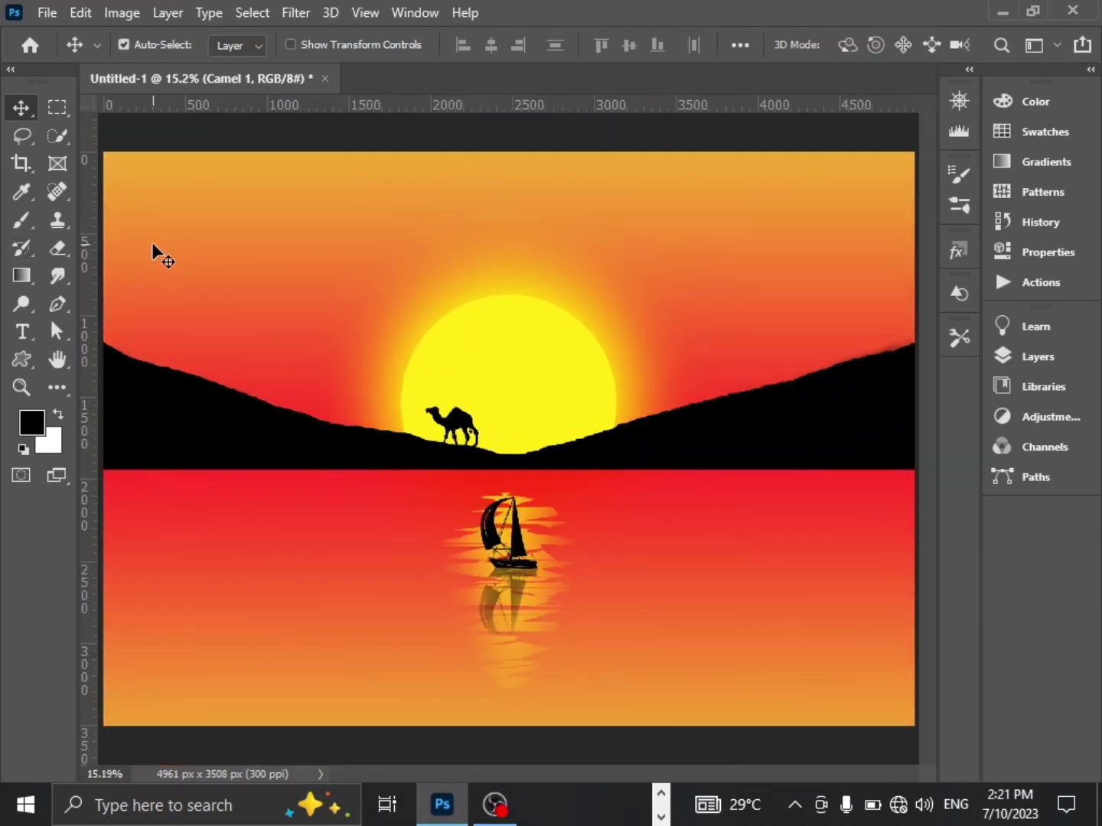
Draw a black pine custom shape from the Leaf Trees set in the valley in front of the sun
key(u)
click(872, 46)
click(739, 90)
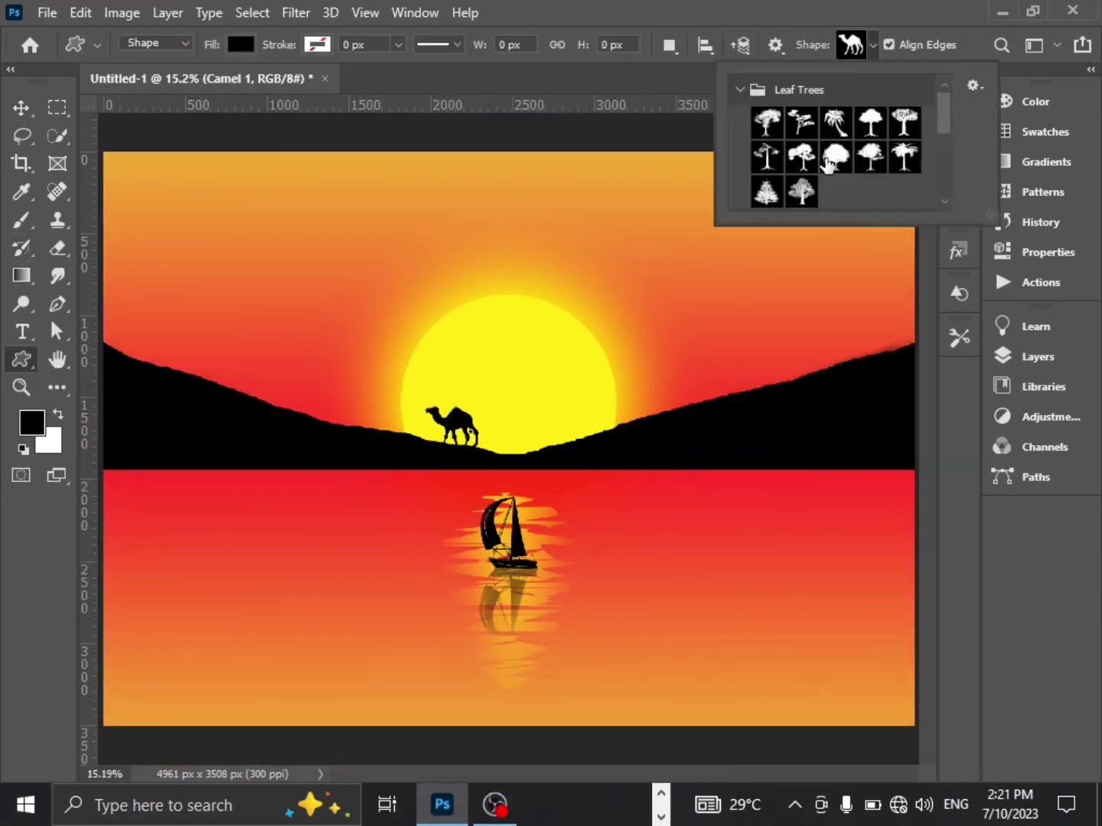
click(877, 55)
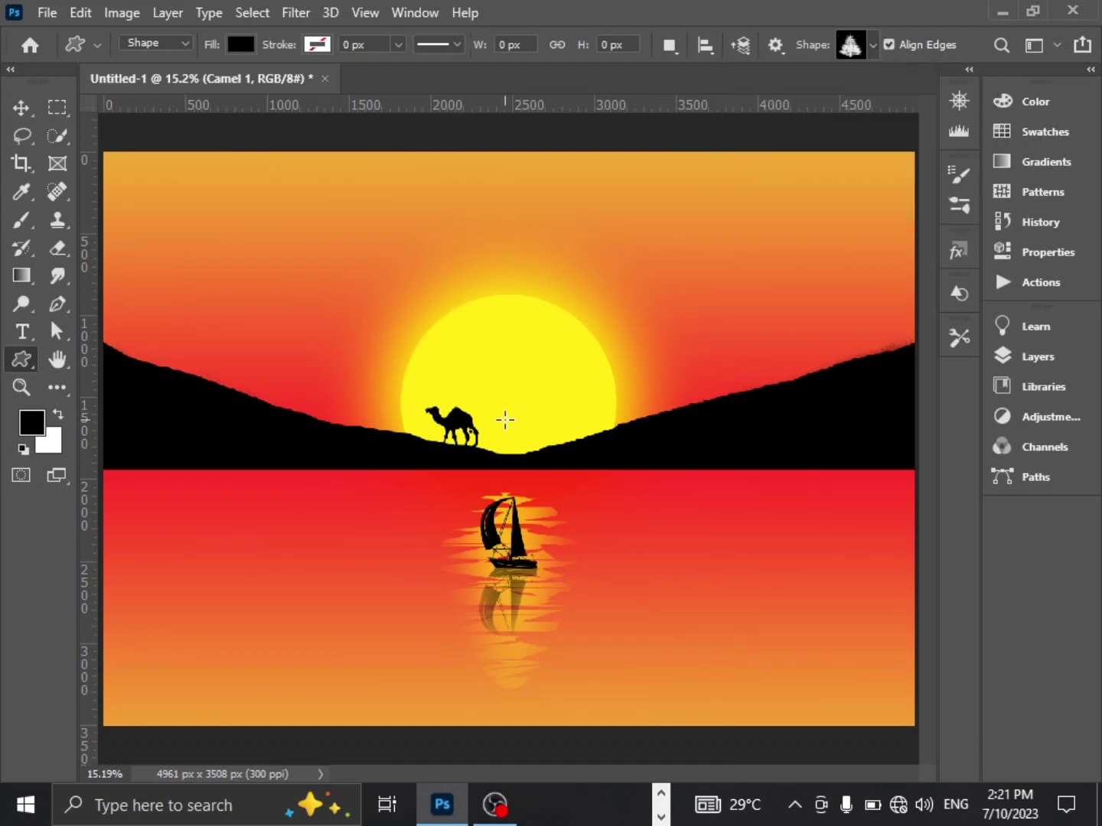
drag(501, 402, 527, 436)
click(21, 108)
scroll(524, 496, up, 3)
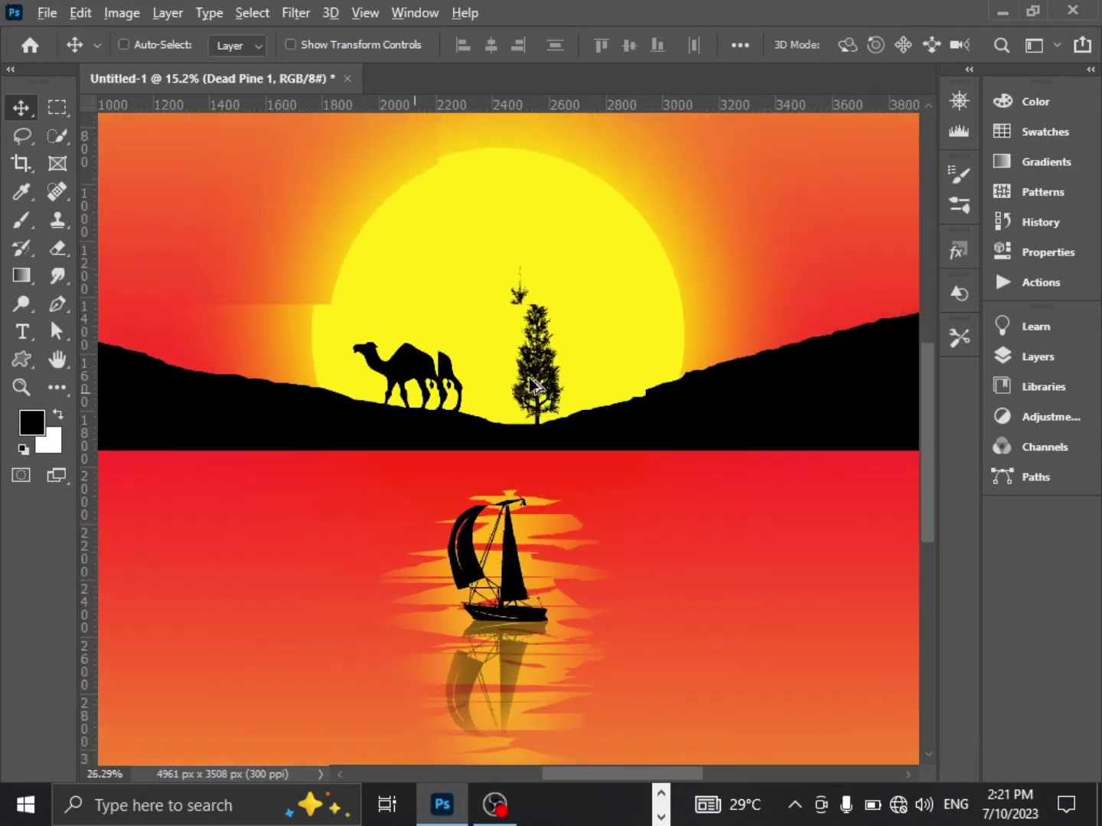
Move the pine so it stands in the dip between the hills, to the right of the camel
drag(528, 382, 545, 385)
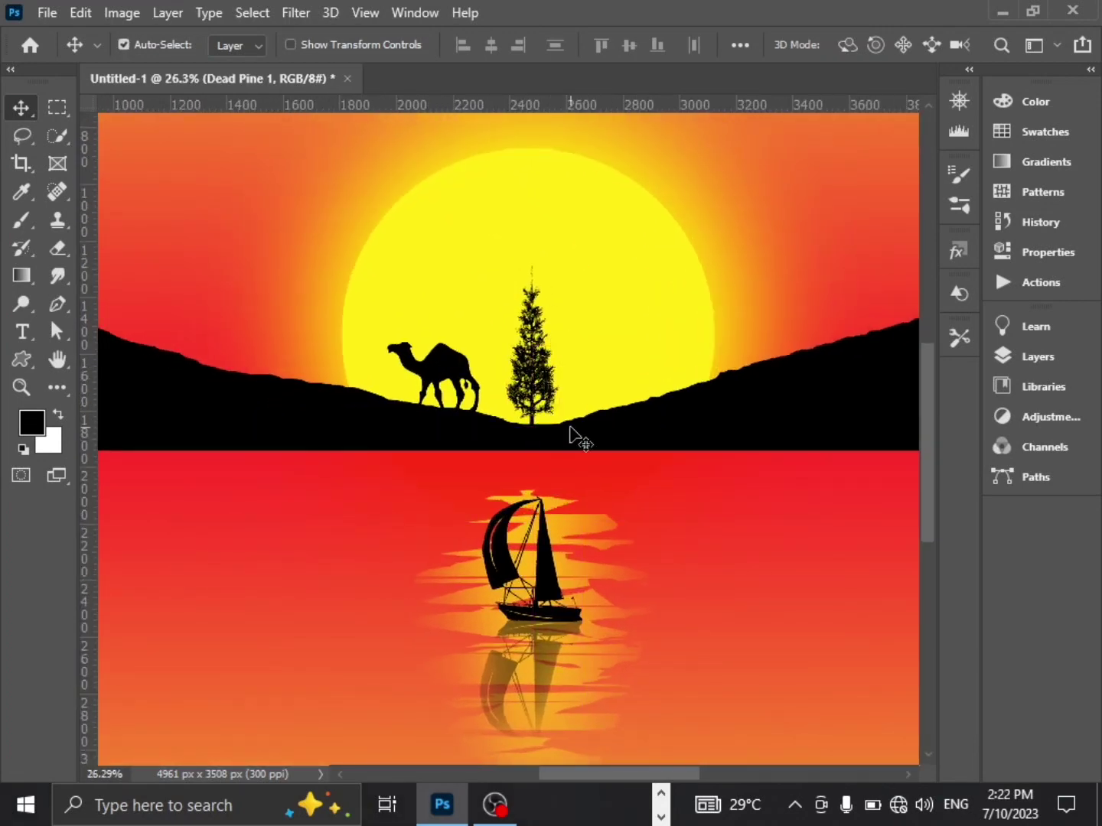
key(shift+Right)
key(shift+Right)
key(shift+Right)
scroll(552, 433, up, 2)
scroll(553, 433, up, 4)
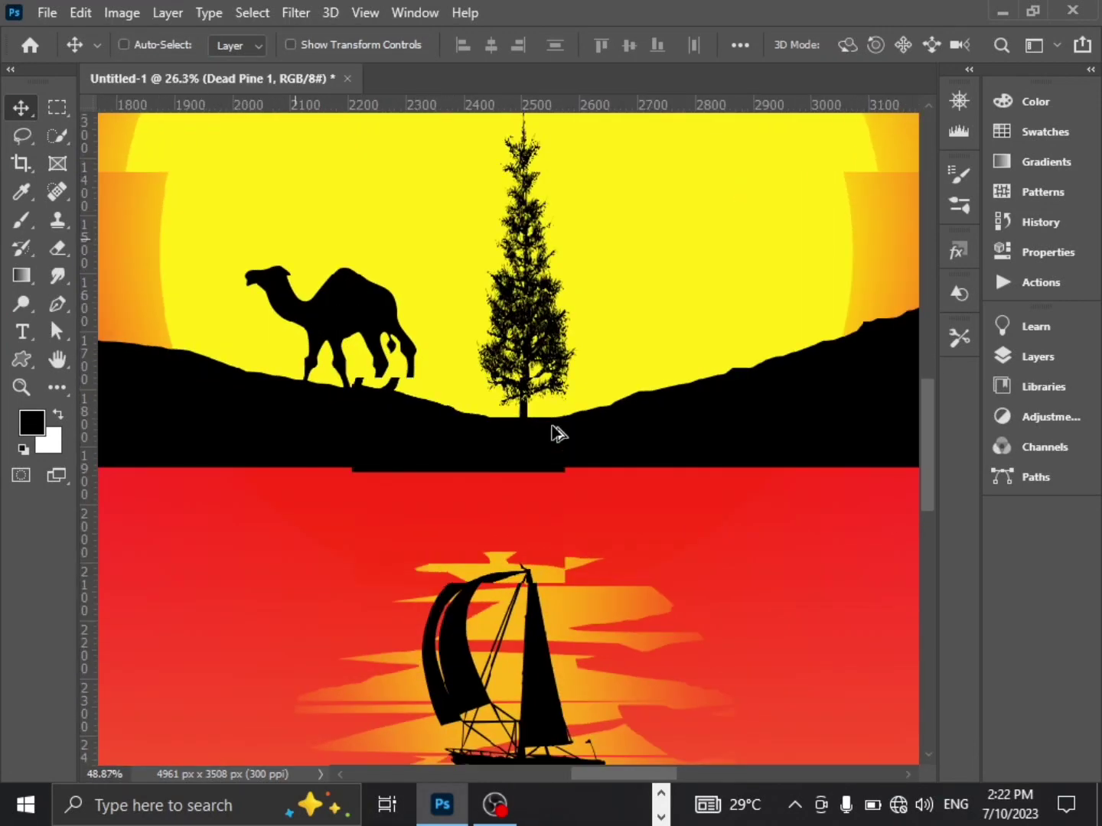
drag(325, 271, 550, 272)
drag(778, 373, 635, 417)
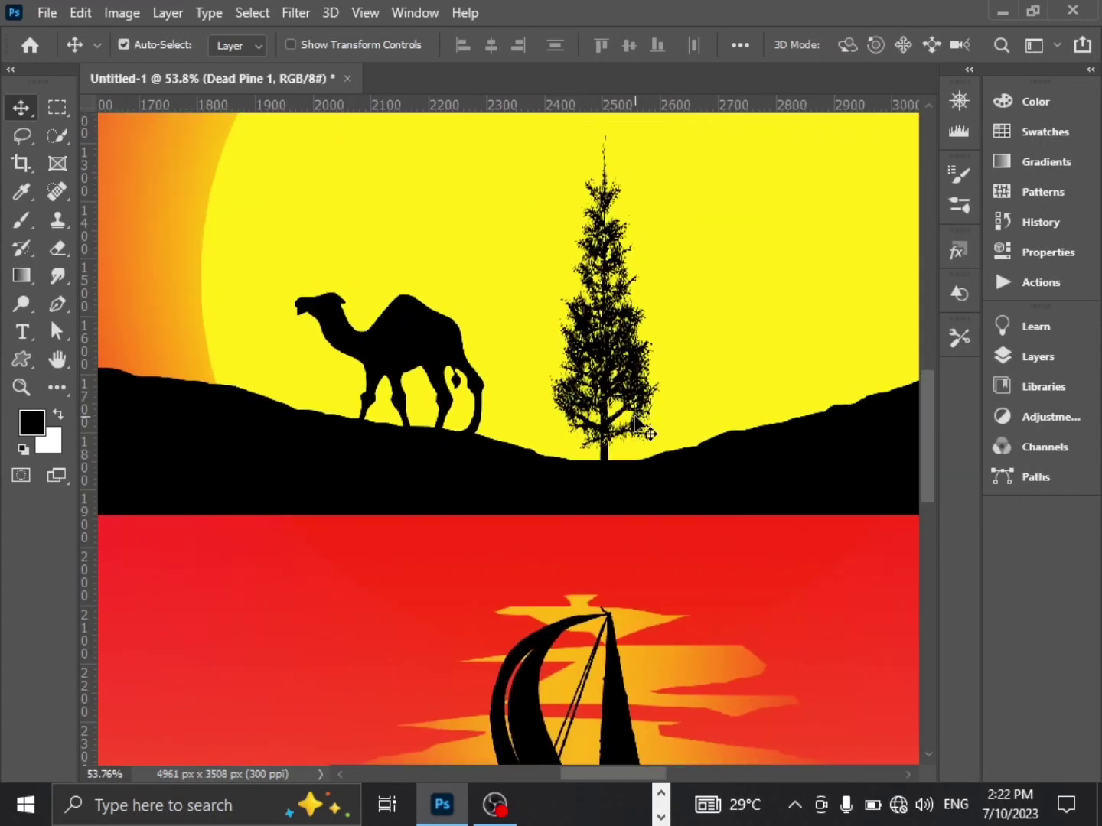
Choose the 400 px hard round brush and rasterize the Dead Pine 1 layer
click(22, 219)
click(154, 44)
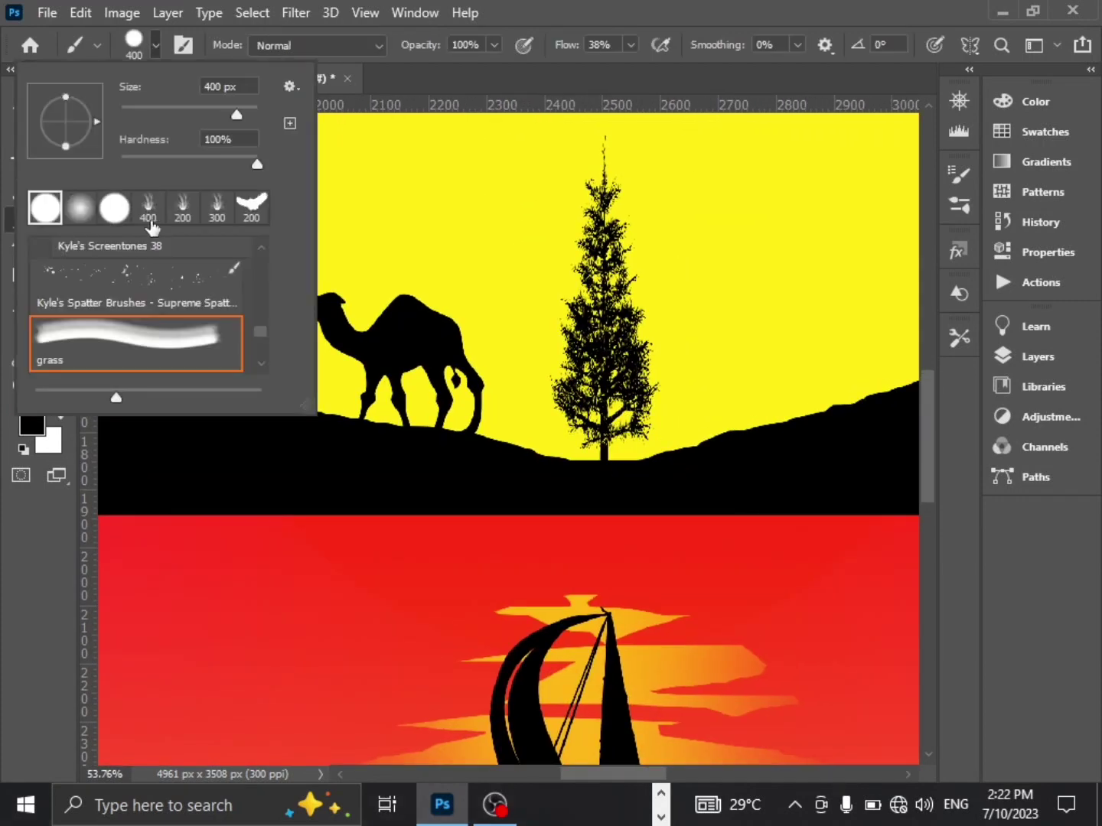
click(46, 208)
click(1038, 357)
right_click(804, 458)
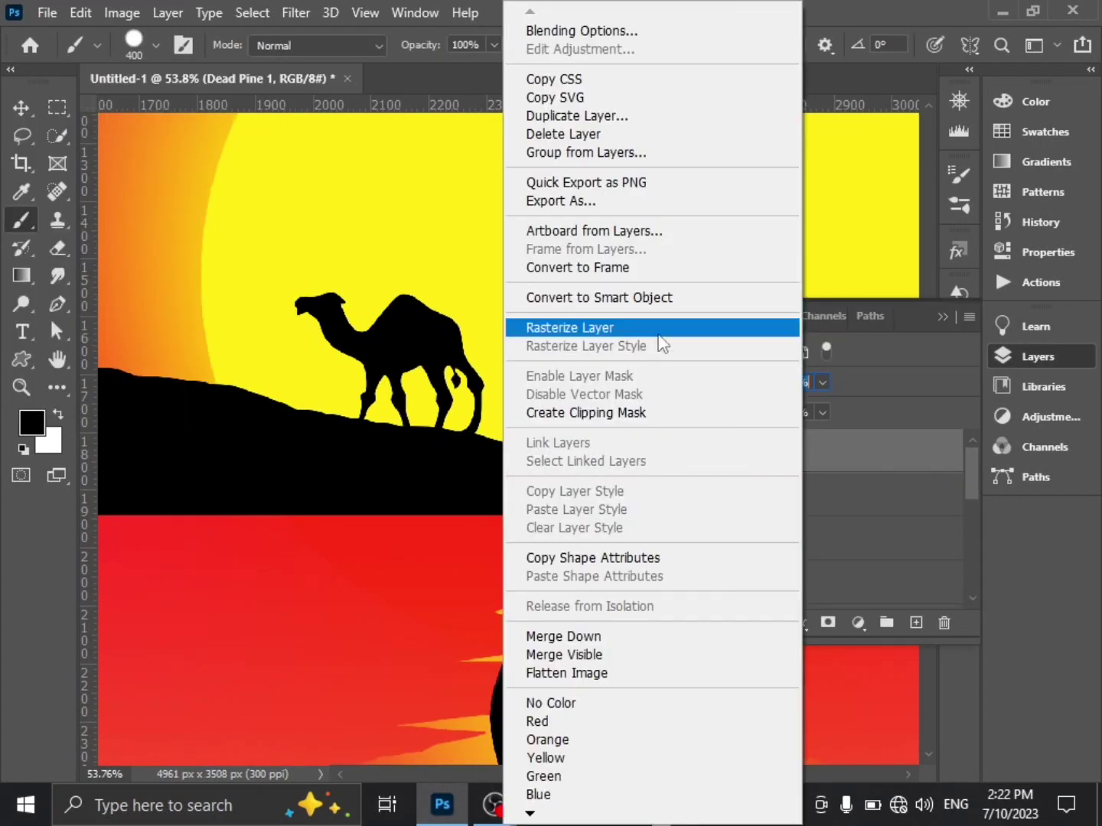
click(659, 344)
Reduce the brush to 10 px and paint the base of the pine's trunk where it meets the ground
key(bracketleft)
key(bracketleft)
key(bracketleft)
key(bracketleft)
key(bracketleft)
key(bracketleft)
key(bracketleft)
key(bracketleft)
key(bracketleft)
key(bracketleft)
key(bracketleft)
key(bracketleft)
key(bracketleft)
scroll(612, 429, up, 5)
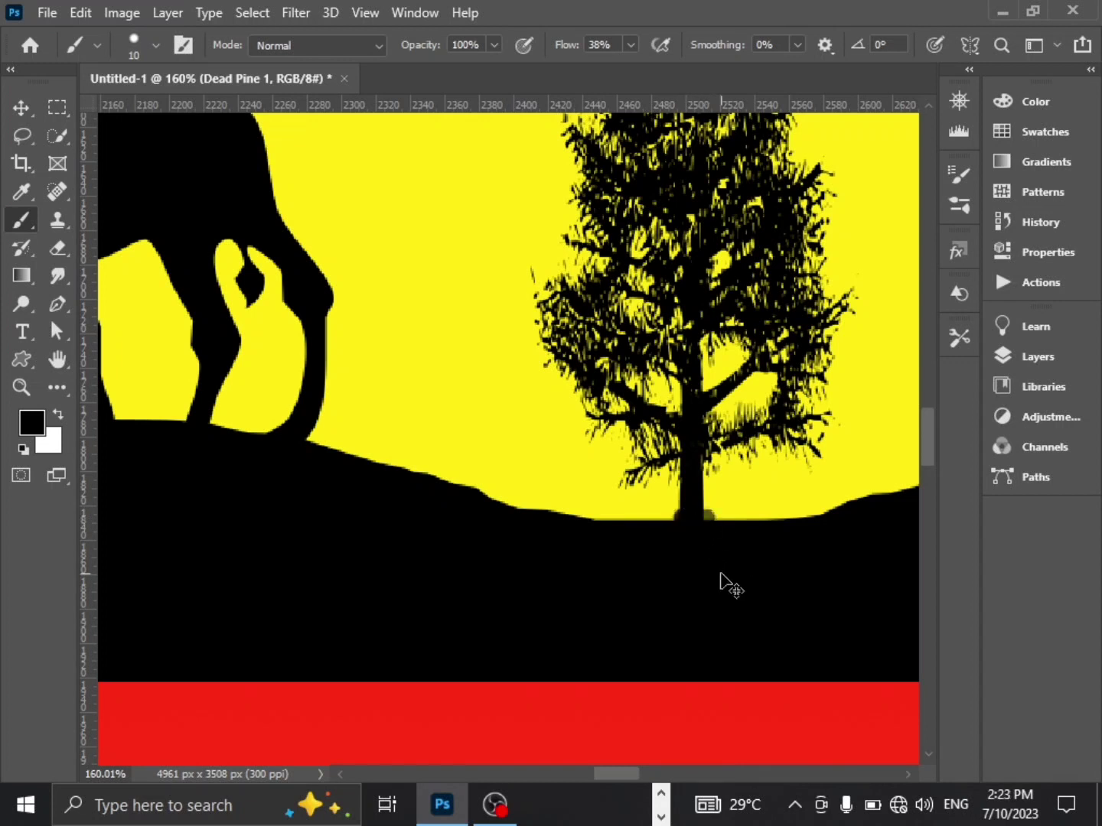
scroll(701, 421, up, 1)
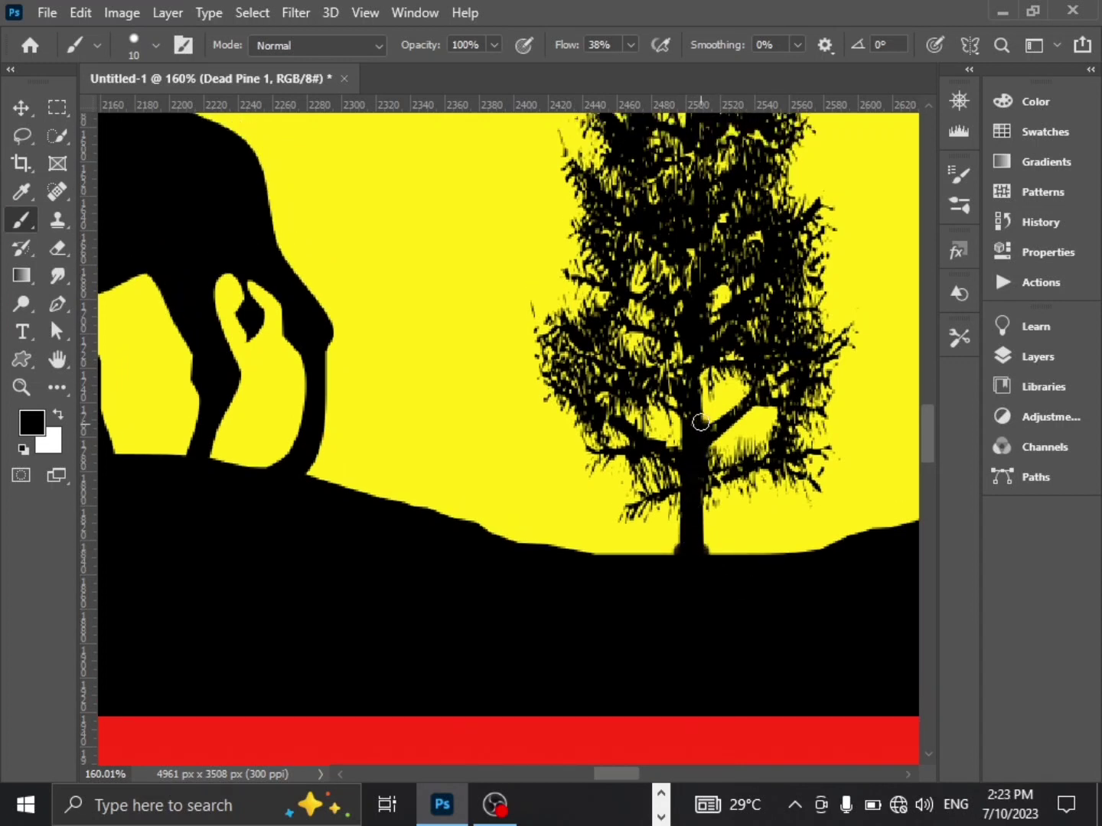
Fill in the pine's trunk up to its tip in black, thinning the brush from 10 px to about 3–4 px
scroll(692, 325, up, 5)
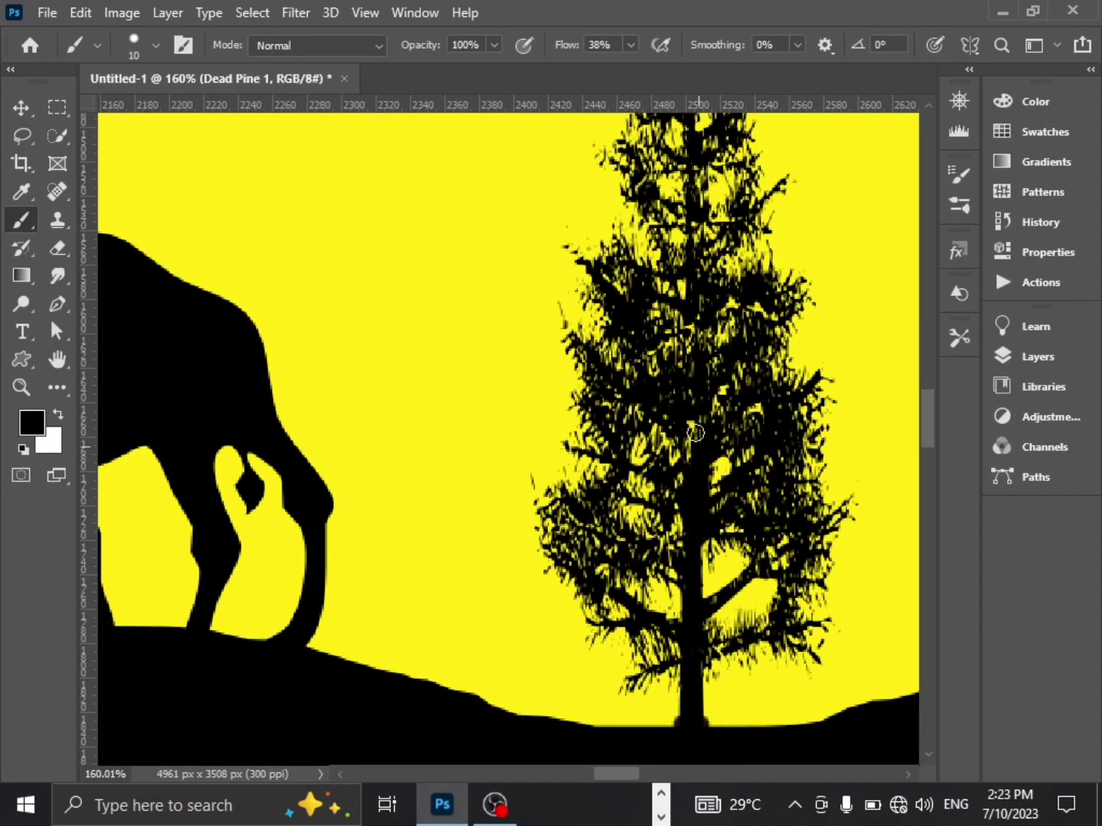
scroll(700, 379, up, 4)
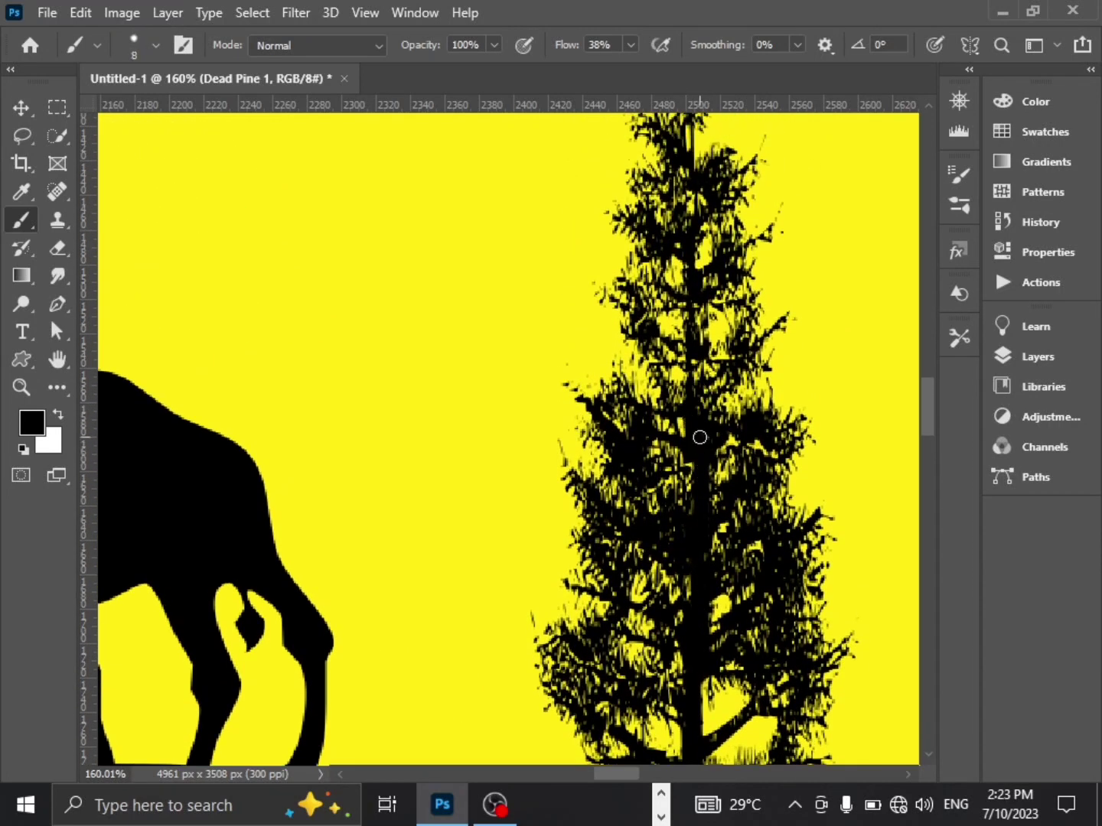
key(bracketleft)
scroll(696, 352, up, 2)
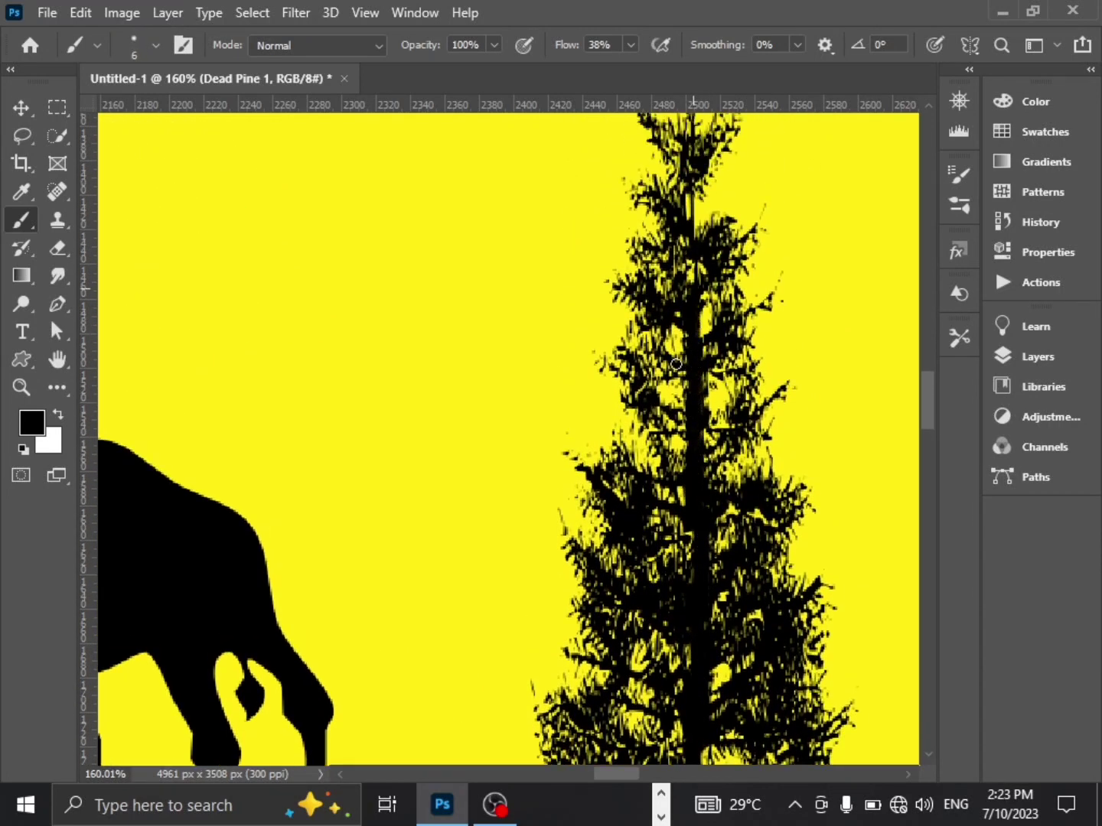
key(bracketleft)
scroll(685, 369, up, 2)
key(bracketleft)
key(bracketleft)
scroll(689, 336, up, 2)
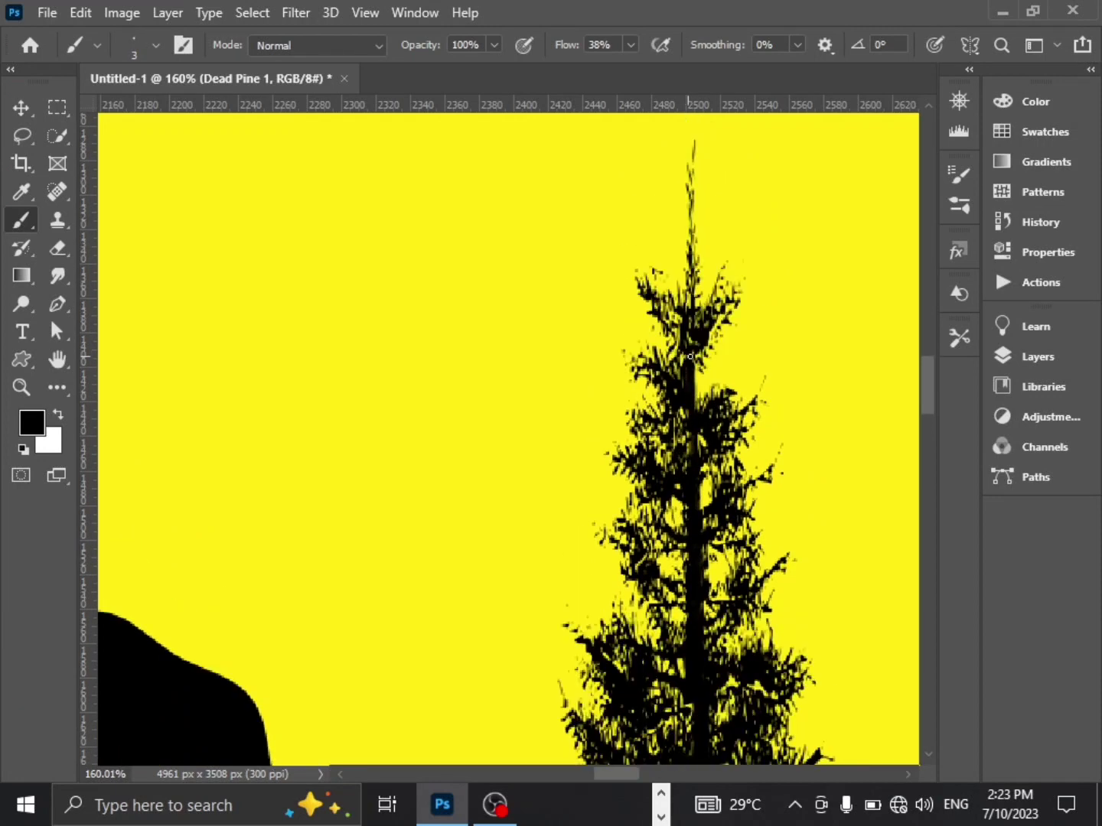
key(bracketright)
scroll(693, 344, up, 2)
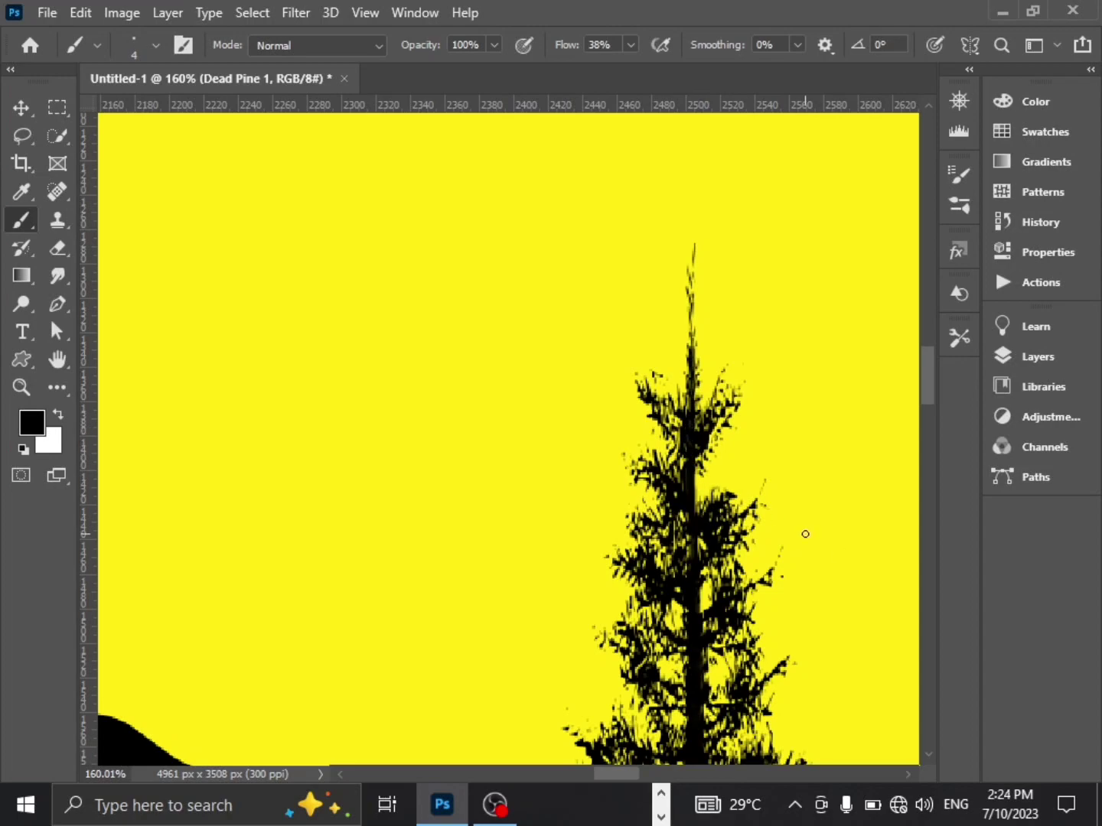
scroll(678, 541, down, 5)
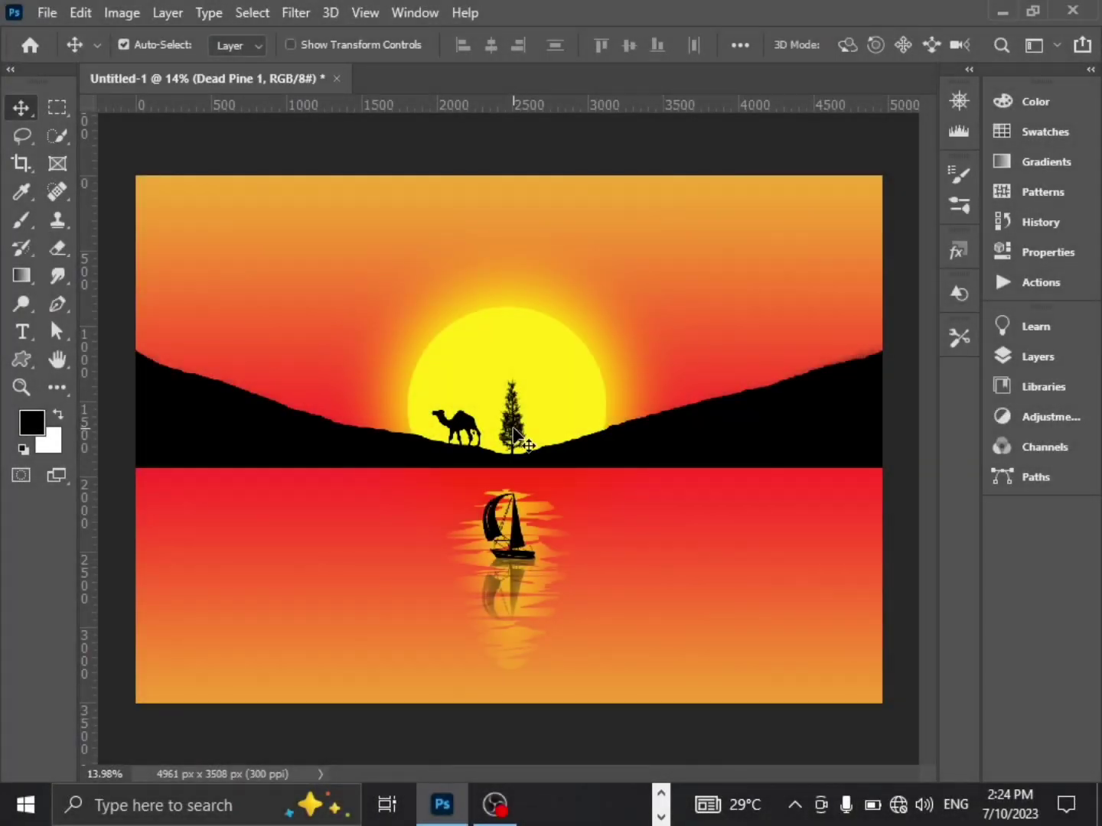
click(1038, 356)
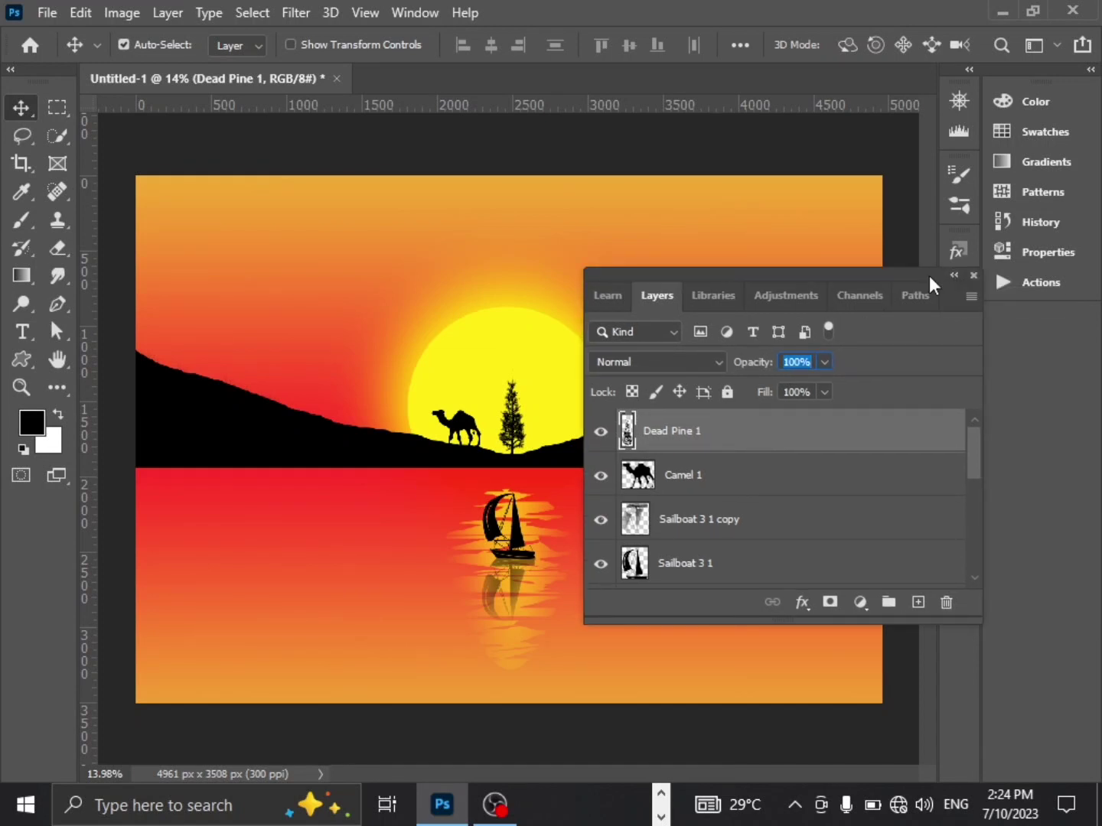
drag(929, 277, 985, 350)
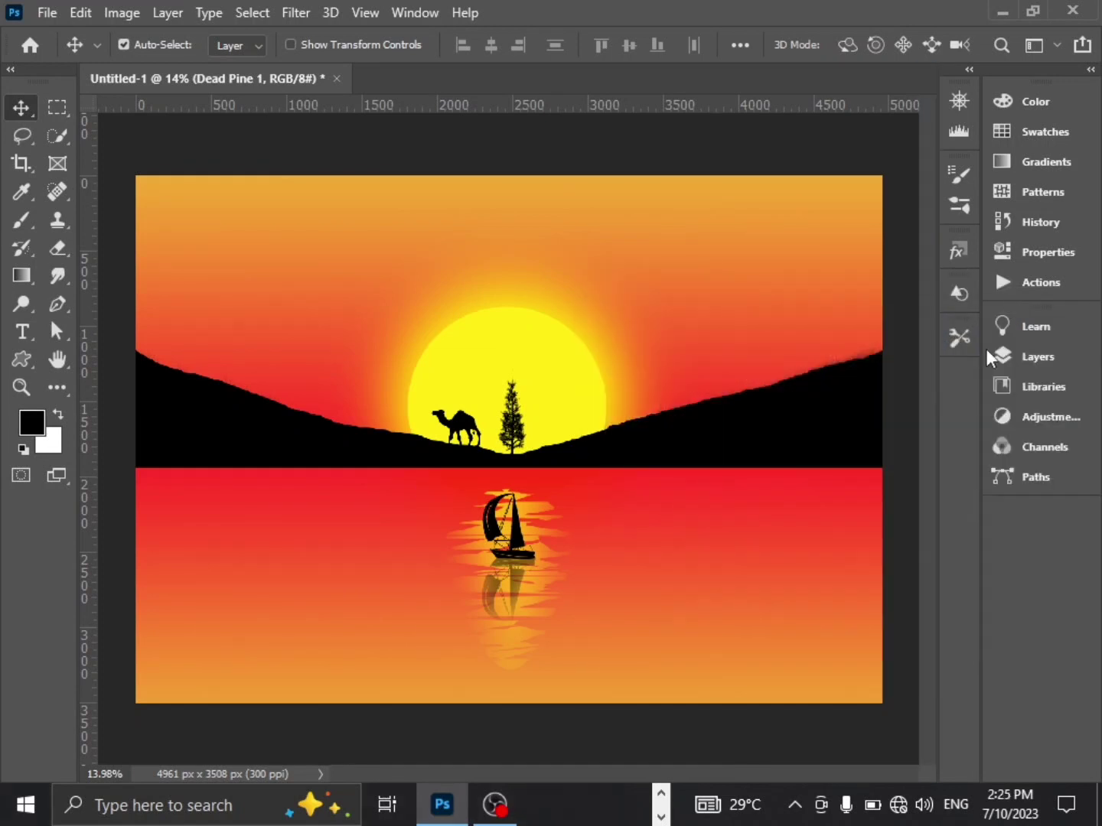
click(995, 355)
click(940, 317)
Duplicate the pine onto the left hill, enlarge the copy to a tall foreground tree and apply the transform
drag(513, 428, 171, 340)
key(ctrl+t)
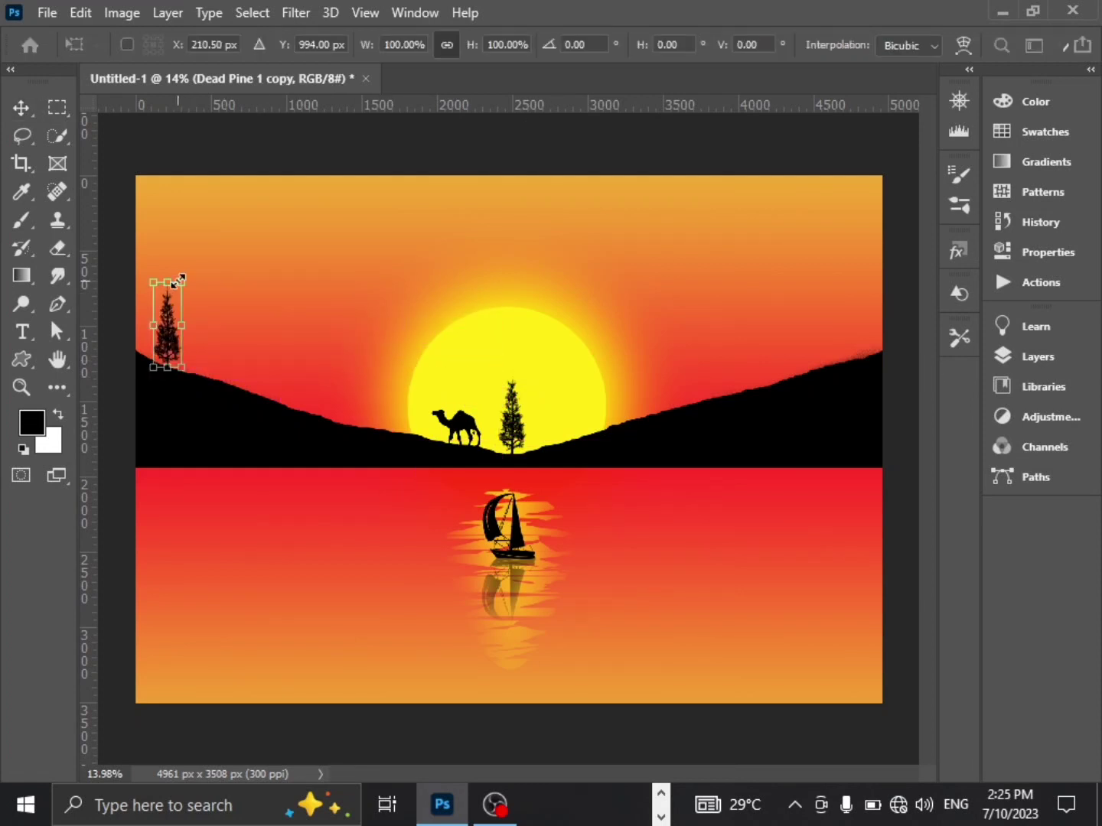
drag(183, 282, 225, 198)
drag(192, 301, 214, 333)
key(Return)
Scale down a second copy of the tall pine and seat it on the slope just right of the first
key(ctrl+t)
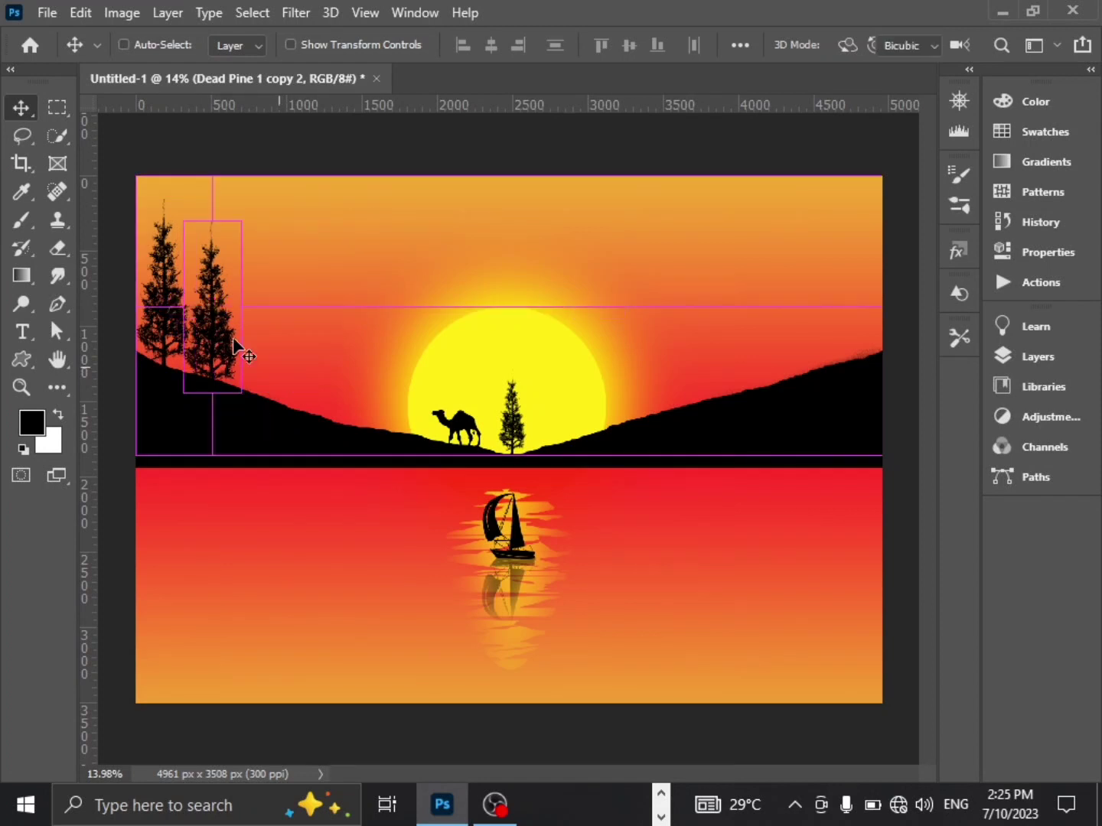
drag(242, 222, 212, 304)
drag(198, 367, 174, 339)
scroll(205, 350, up, 3)
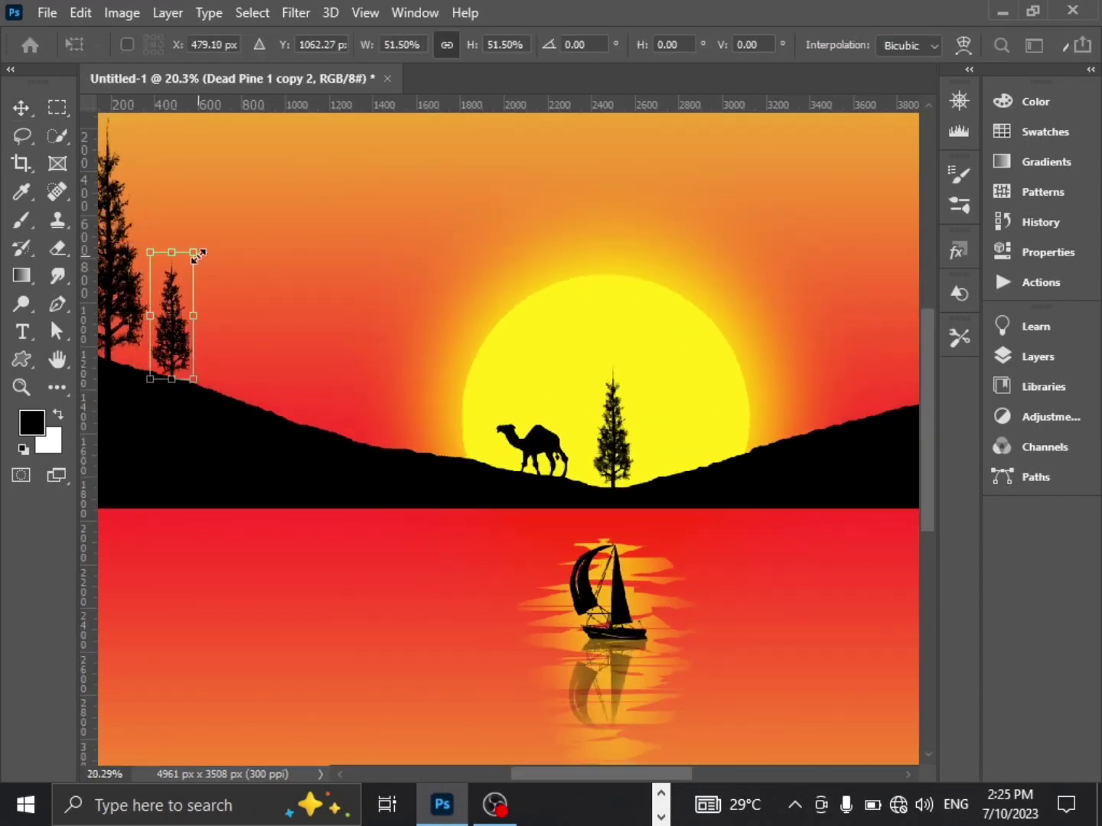
drag(195, 251, 204, 222)
key(Return)
scroll(279, 383, down, 3)
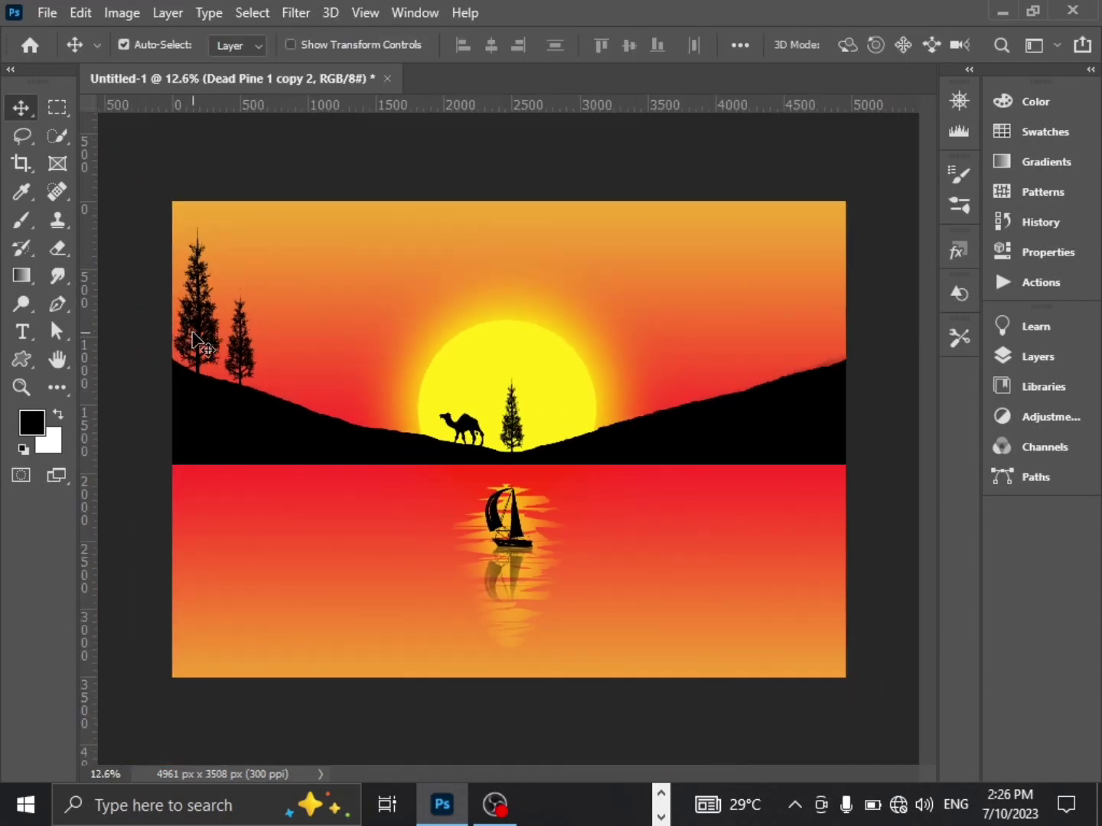
Duplicate the tall left pine onto the right hill, shrink the copy near the canvas edge and apply the transform
drag(194, 333, 719, 347)
key(ctrl+t)
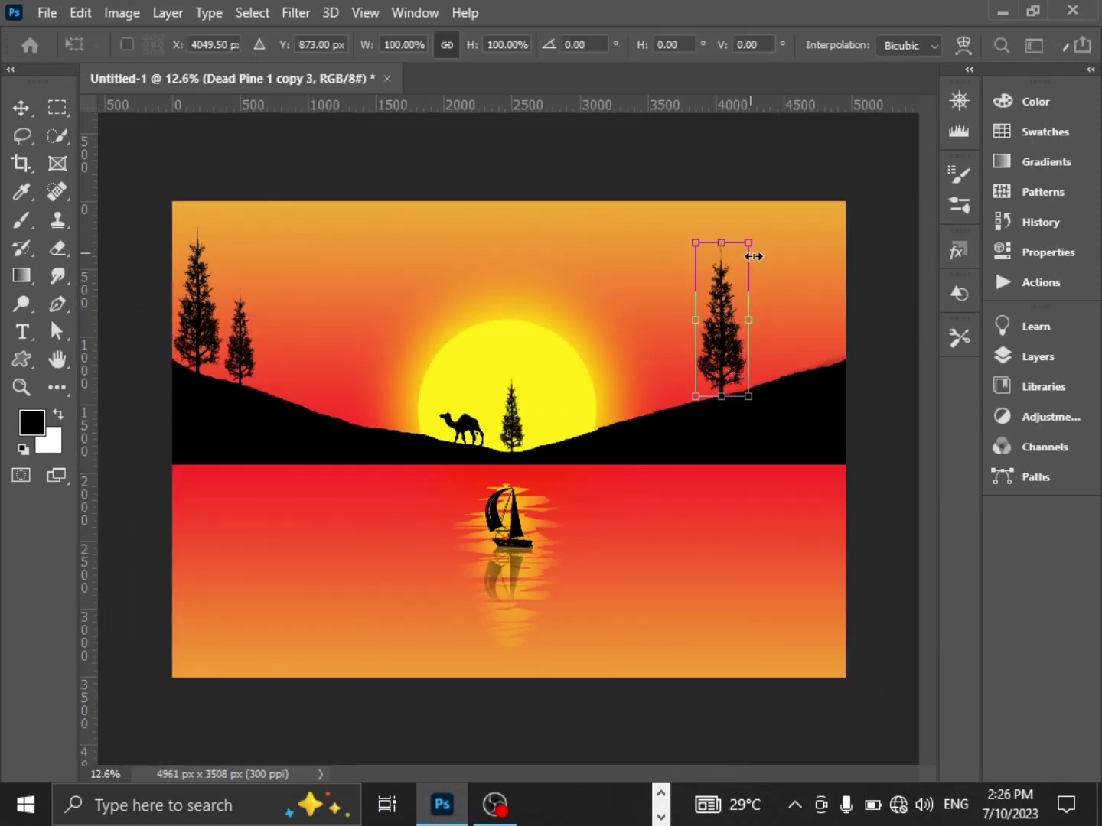
drag(754, 257, 893, 347)
scroll(699, 384, up, 3)
scroll(769, 364, up, 2)
key(Return)
Add two progressively smaller pine copies to the left of the right hill's tree, seating them on the ridge
key(space)
drag(784, 452, 475, 475)
drag(586, 345, 683, 334)
key(ctrl+z)
key(ctrl+t)
drag(705, 251, 691, 320)
key(Return)
scroll(716, 444, down, 5)
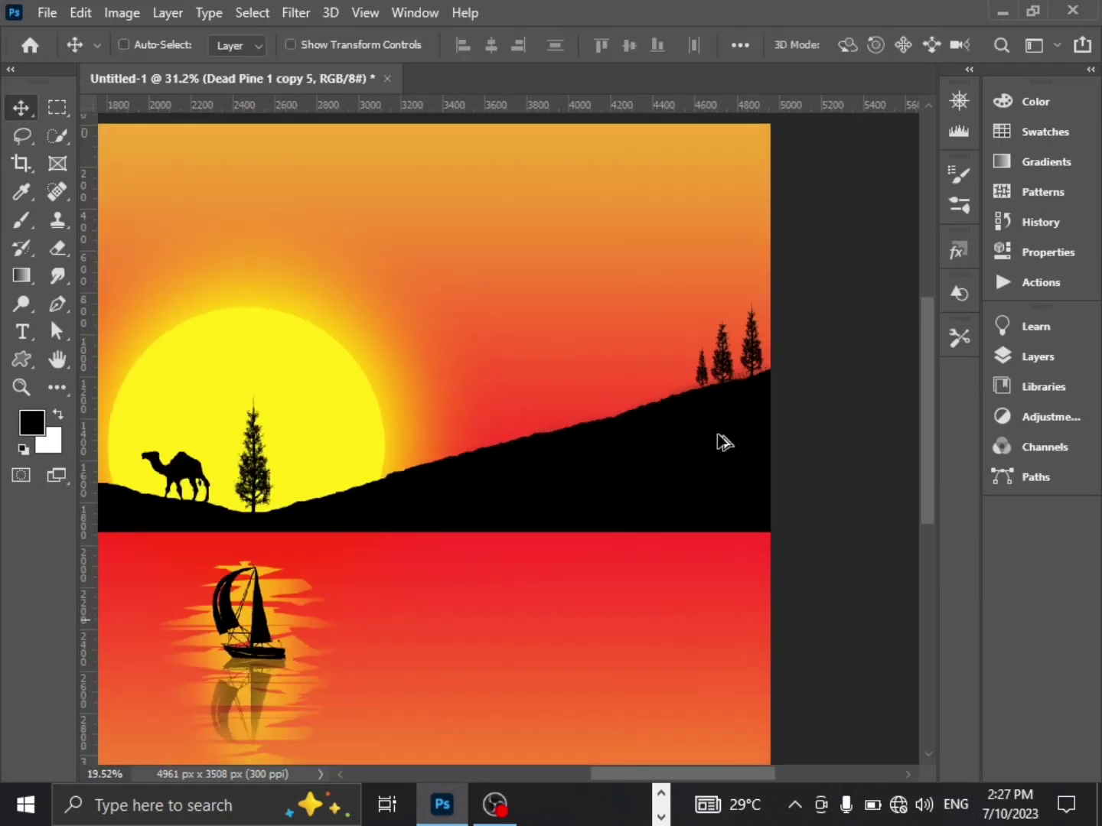
scroll(643, 505, up, 1)
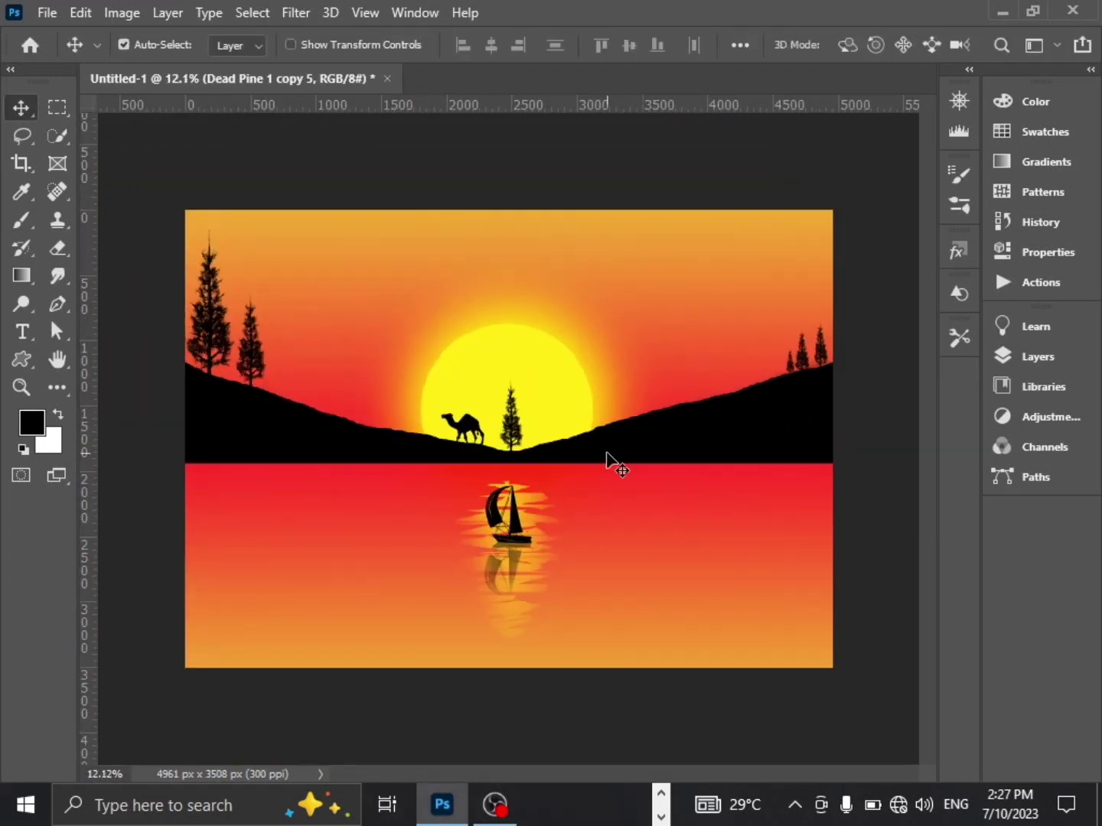
Group all the pine layers, the Camel 1 layer and the hills' Layer 2 into a new group named flip
key(F7)
click(756, 458)
scroll(756, 499, down, 1)
shift+click(762, 541)
scroll(765, 555, down, 2)
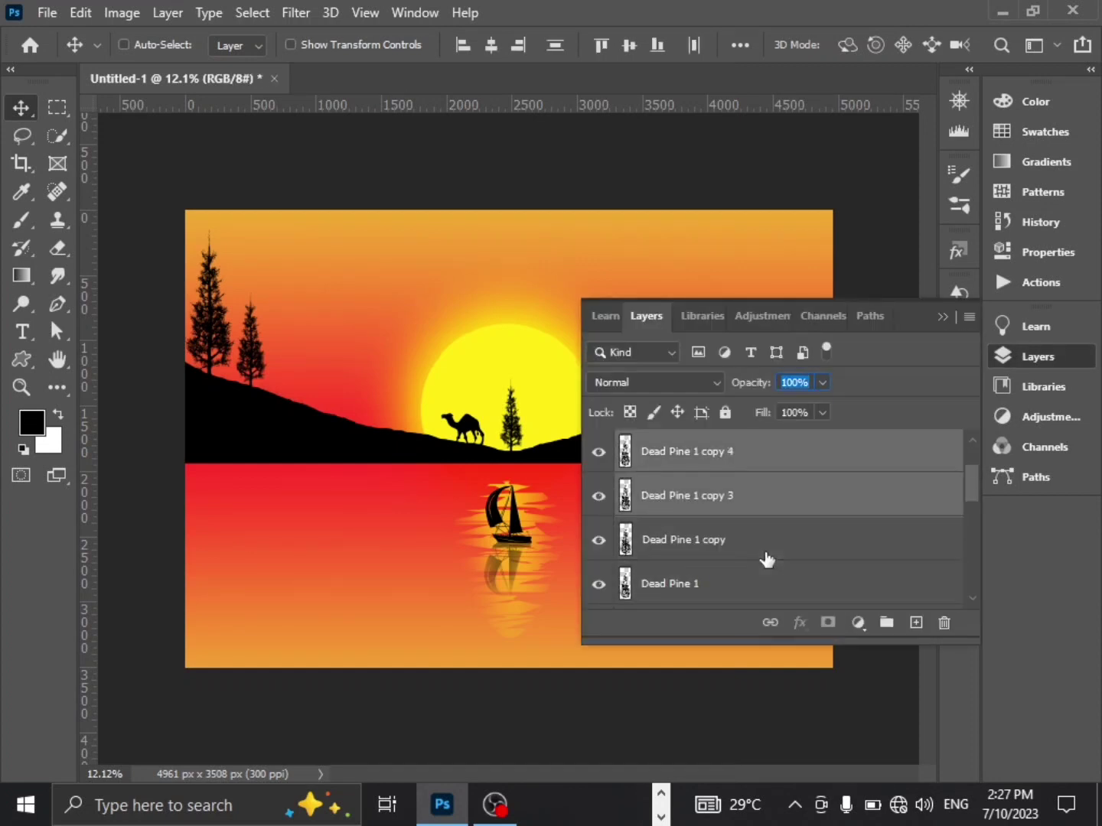
shift+click(739, 534)
scroll(754, 545, down, 3)
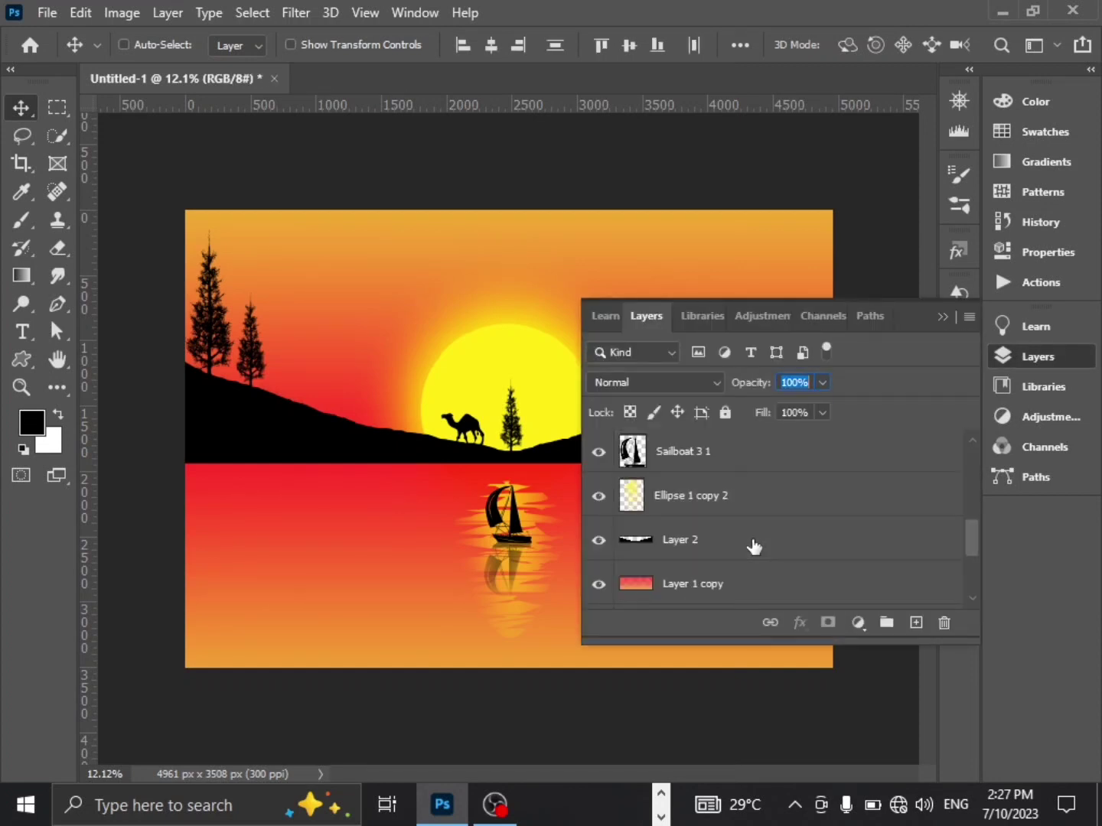
right_click(753, 545)
click(842, 152)
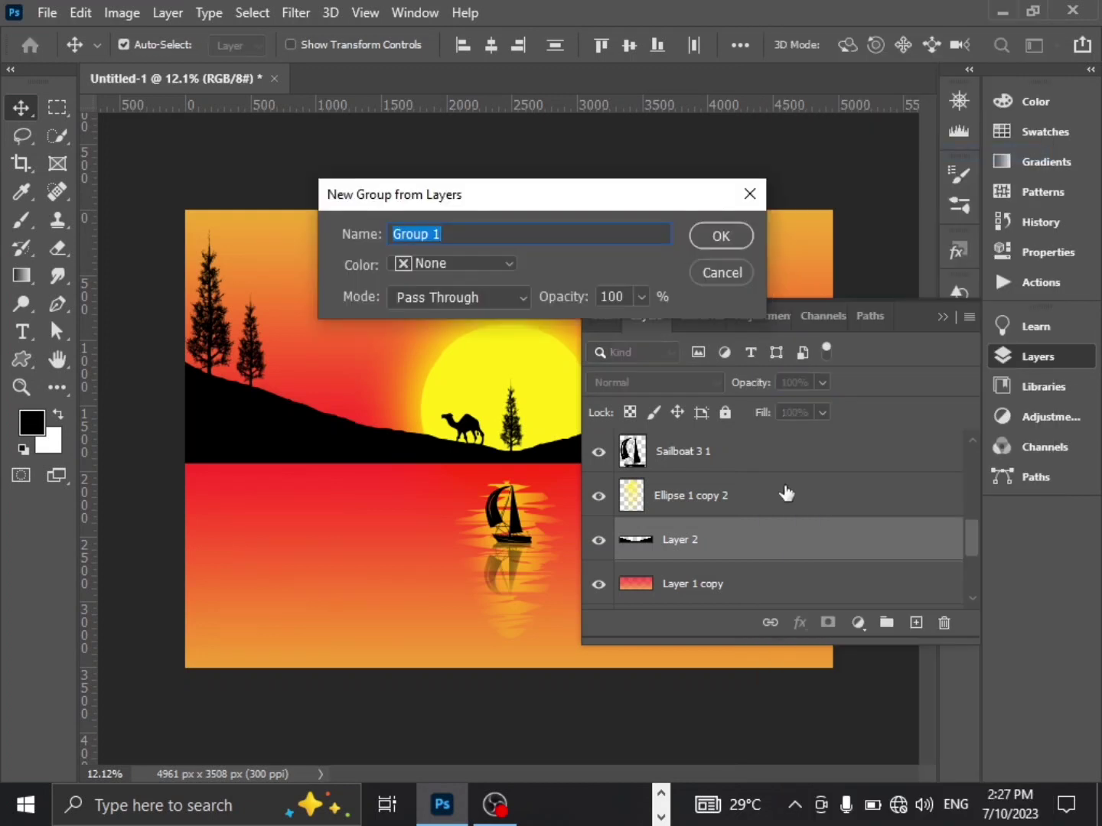
text(flip)
key(Return)
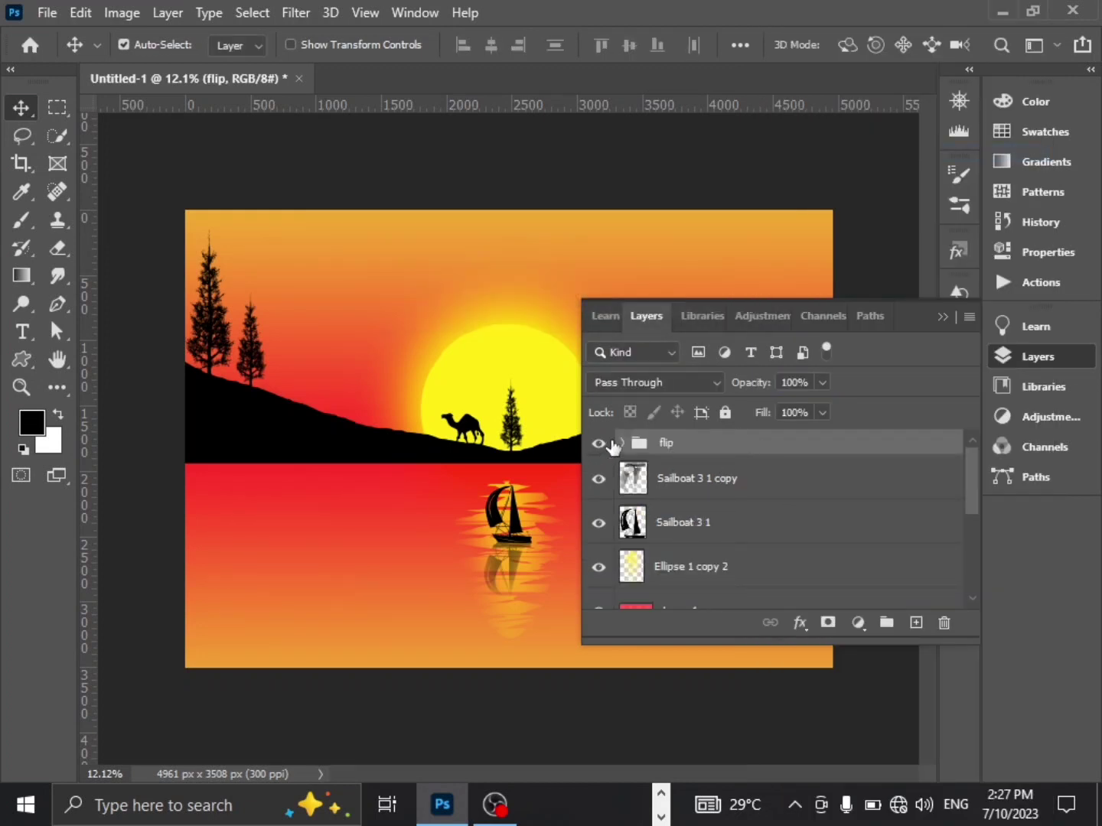
Toggle the flip group's visibility to check its contents, and expand the group to list its layers
click(610, 445)
click(611, 444)
click(611, 444)
click(611, 444)
click(622, 445)
click(623, 445)
click(933, 315)
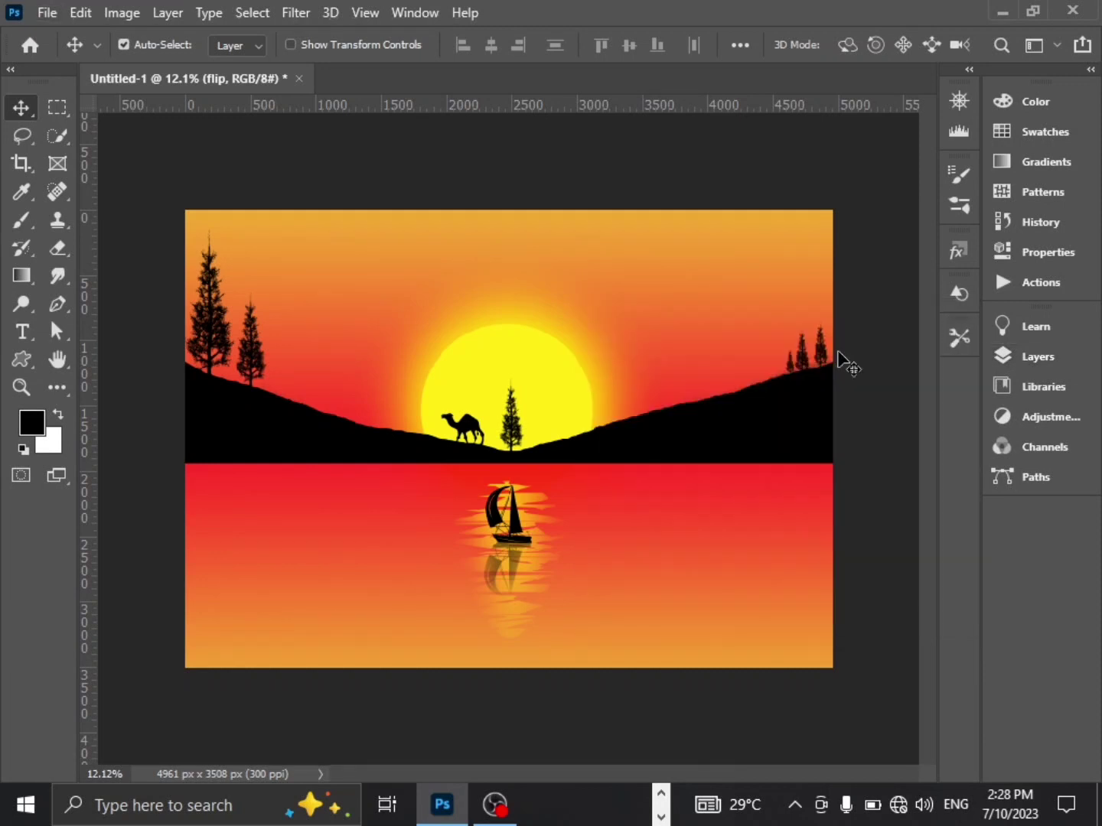
drag(590, 451, 587, 572)
key(ctrl+z)
Select all the layers inside the flip group: every Dead Pine layer, Camel 1 and Layer 2
click(1037, 358)
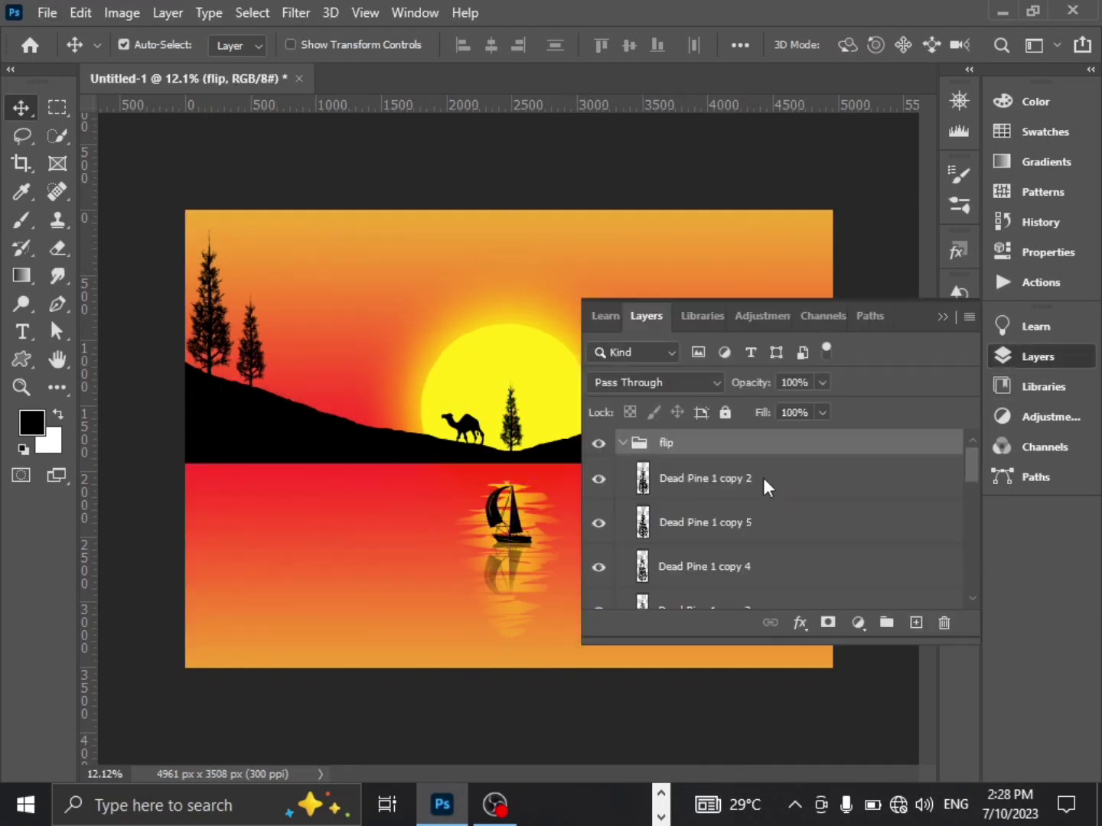
click(677, 482)
ctrl+click(698, 529)
ctrl+click(701, 565)
ctrl+click(719, 558)
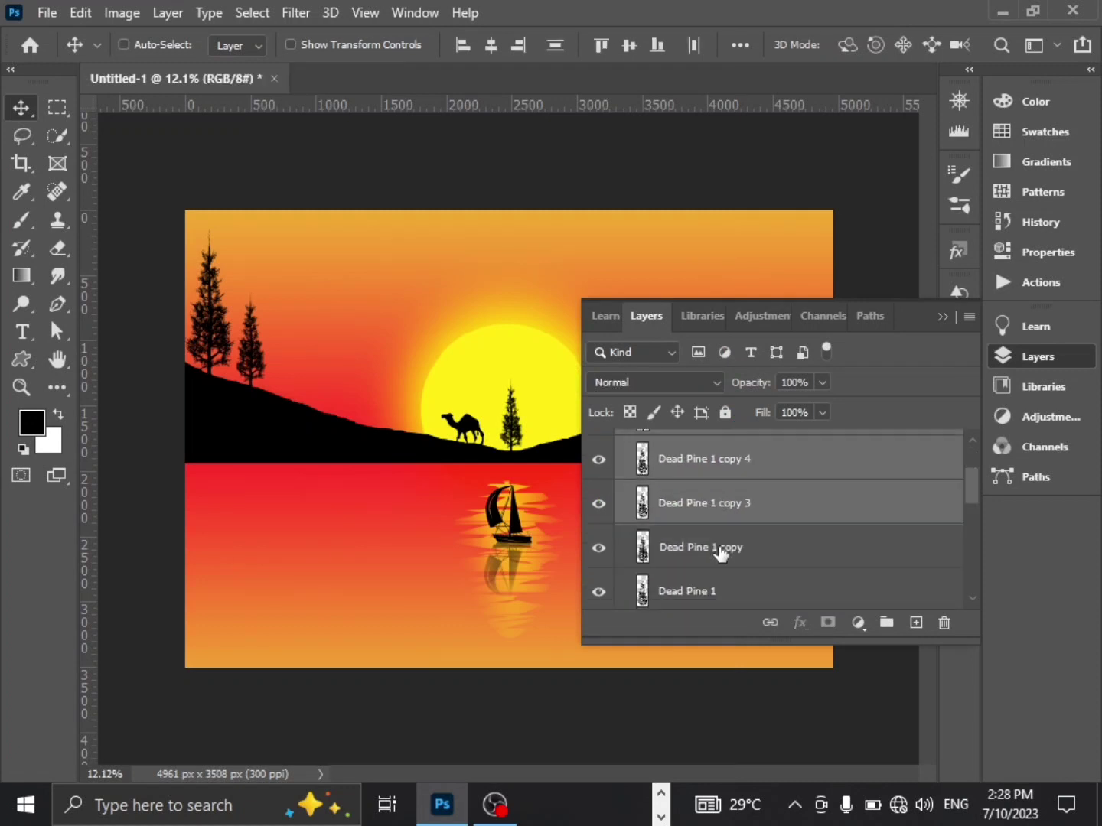
ctrl+click(721, 553)
ctrl+click(706, 562)
ctrl+click(703, 563)
ctrl+click(698, 526)
Duplicate the selected hills, trees and camel downward and flip the copies vertically
drag(505, 462, 590, 519)
right_click(590, 519)
key(Escape)
key(ctrl+t)
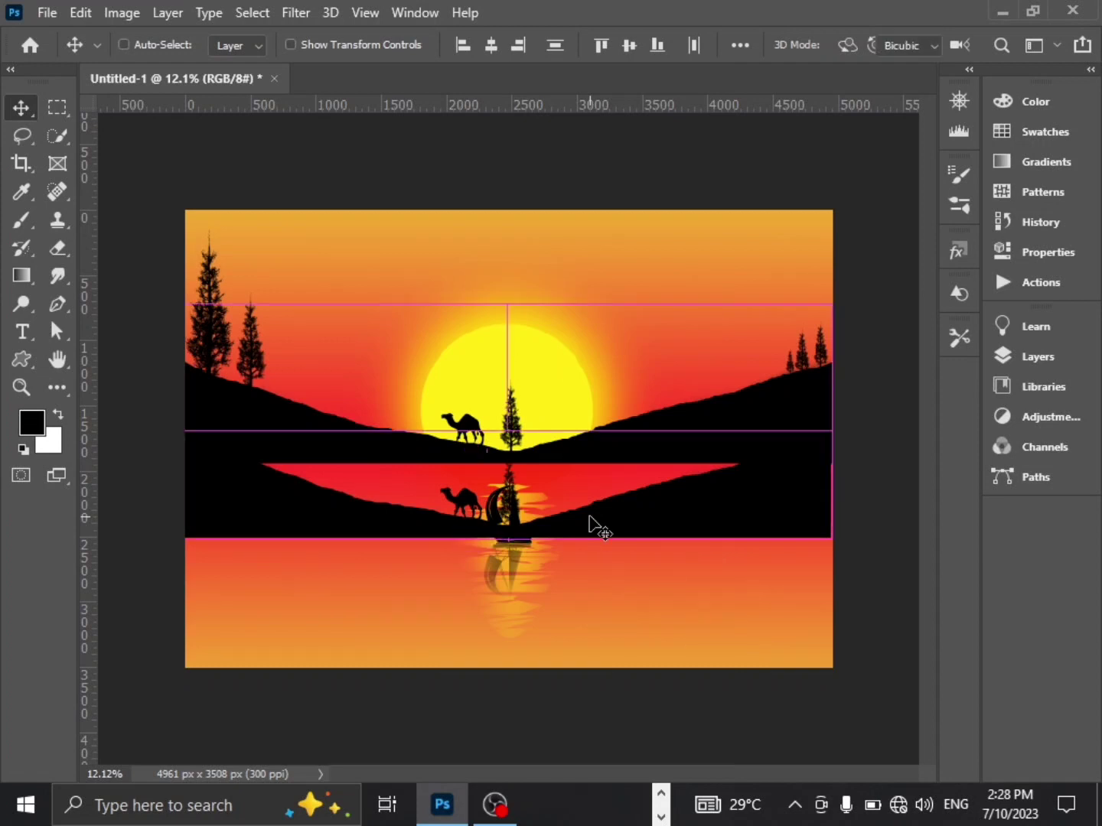
right_click(589, 518)
click(610, 505)
Move the flipped copies down so their base meets the bottom of the original hills, and apply the transform
drag(648, 337, 651, 488)
drag(833, 580, 843, 571)
key(ctrl+z)
scroll(808, 562, up, 1)
scroll(808, 562, down, 1)
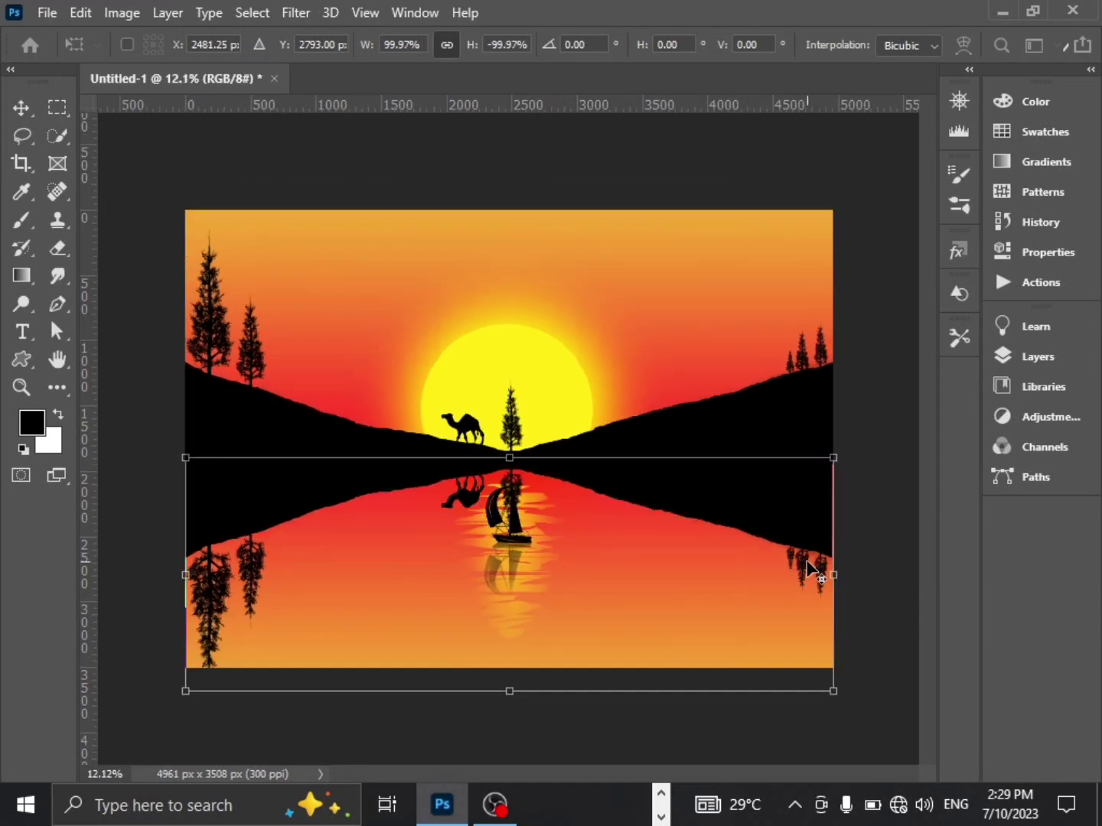
key(Return)
scroll(829, 593, up, 2)
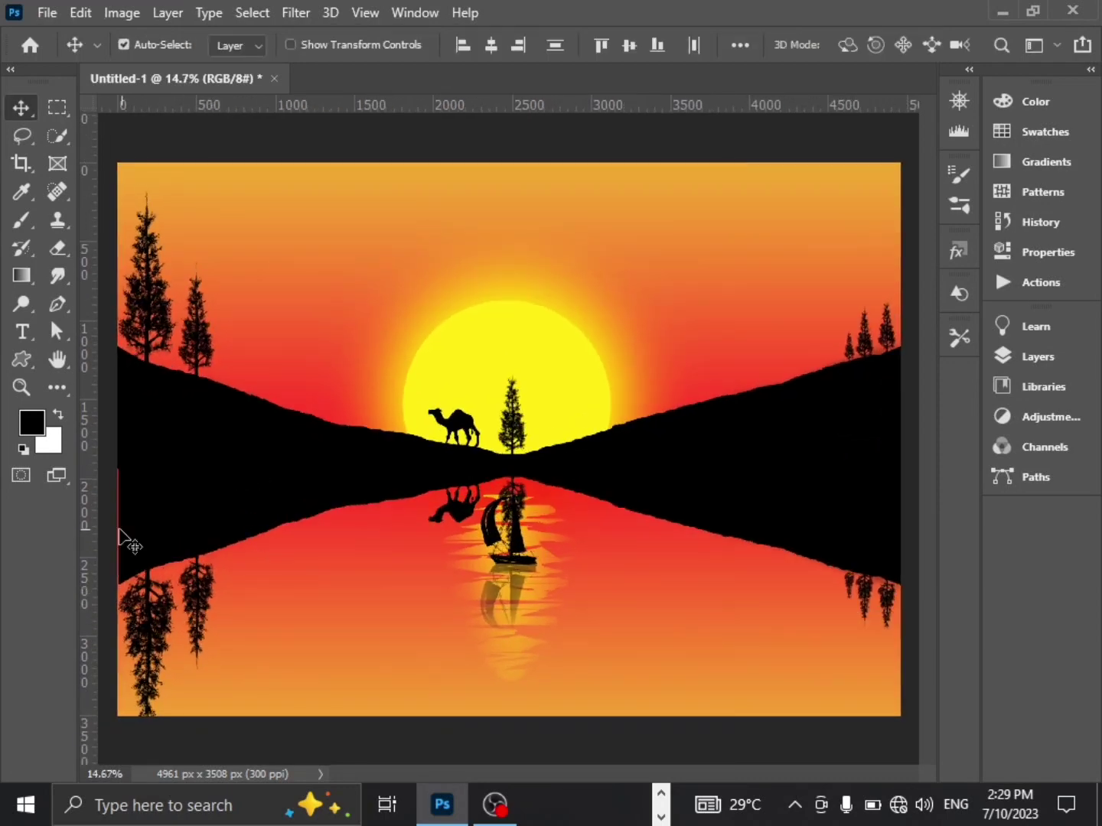
Scale the mirrored copies to 100.04% to cover the gap at the canvas's left edge, and apply the transform
key(ctrl+t)
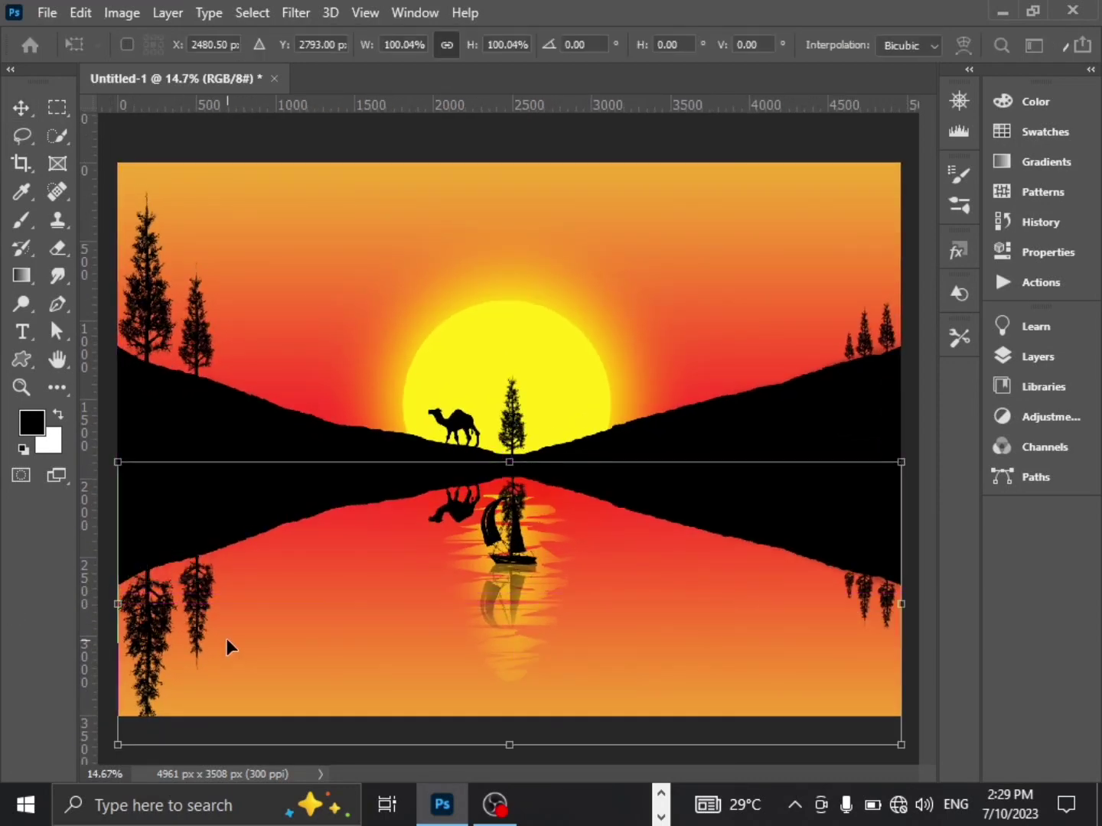
key(Return)
scroll(150, 574, down, 1)
scroll(150, 574, down, 1)
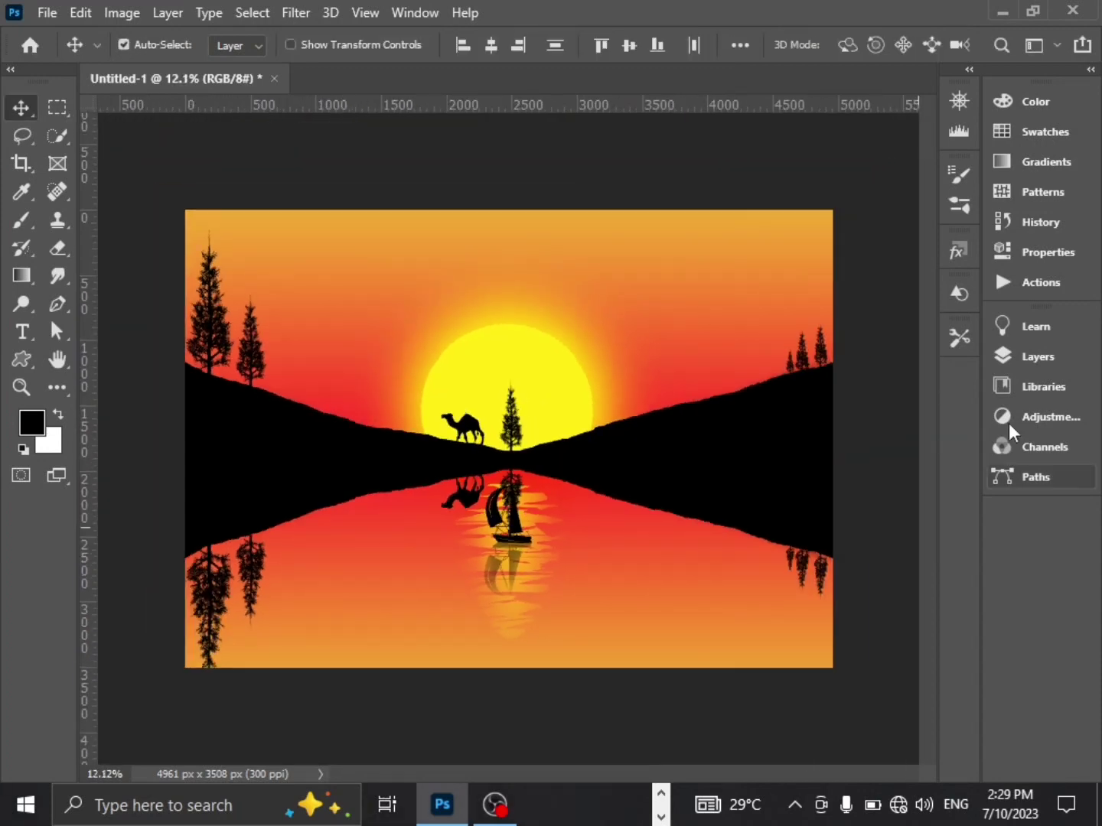
Lower the opacity of the mirrored pine, camel and hill copies to 32%
click(1055, 365)
drag(822, 383, 756, 406)
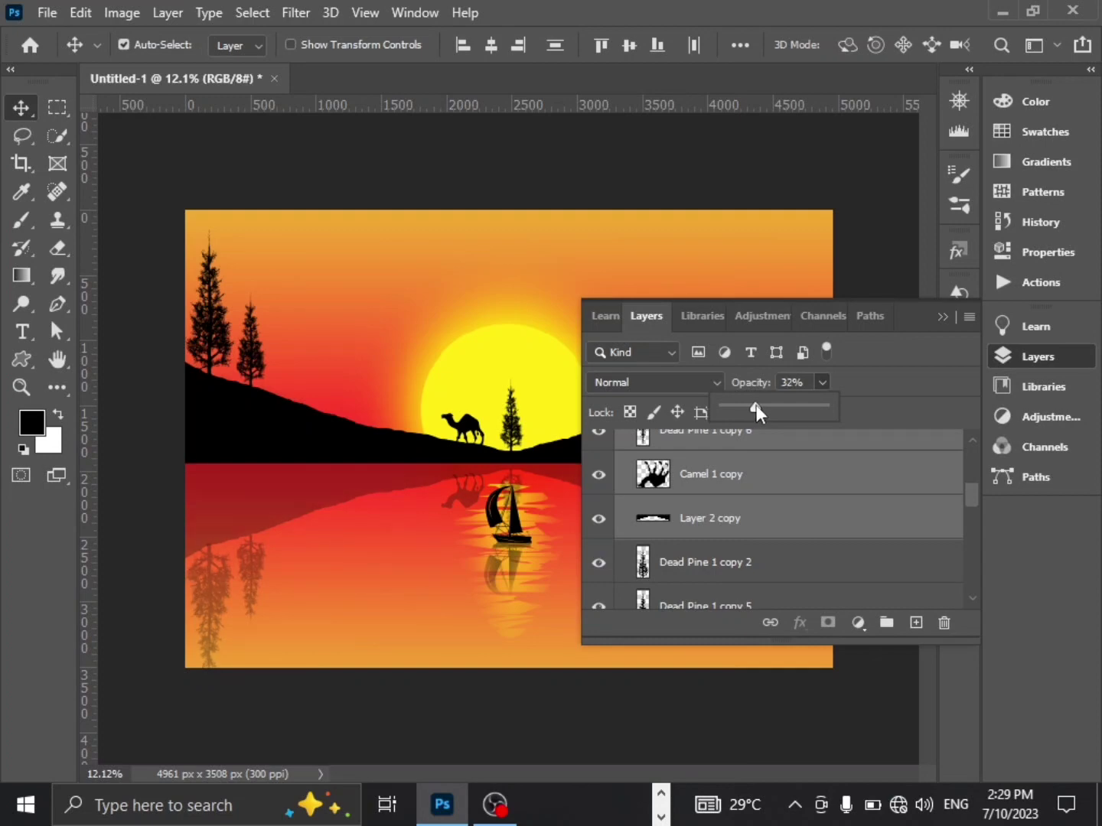
click(943, 317)
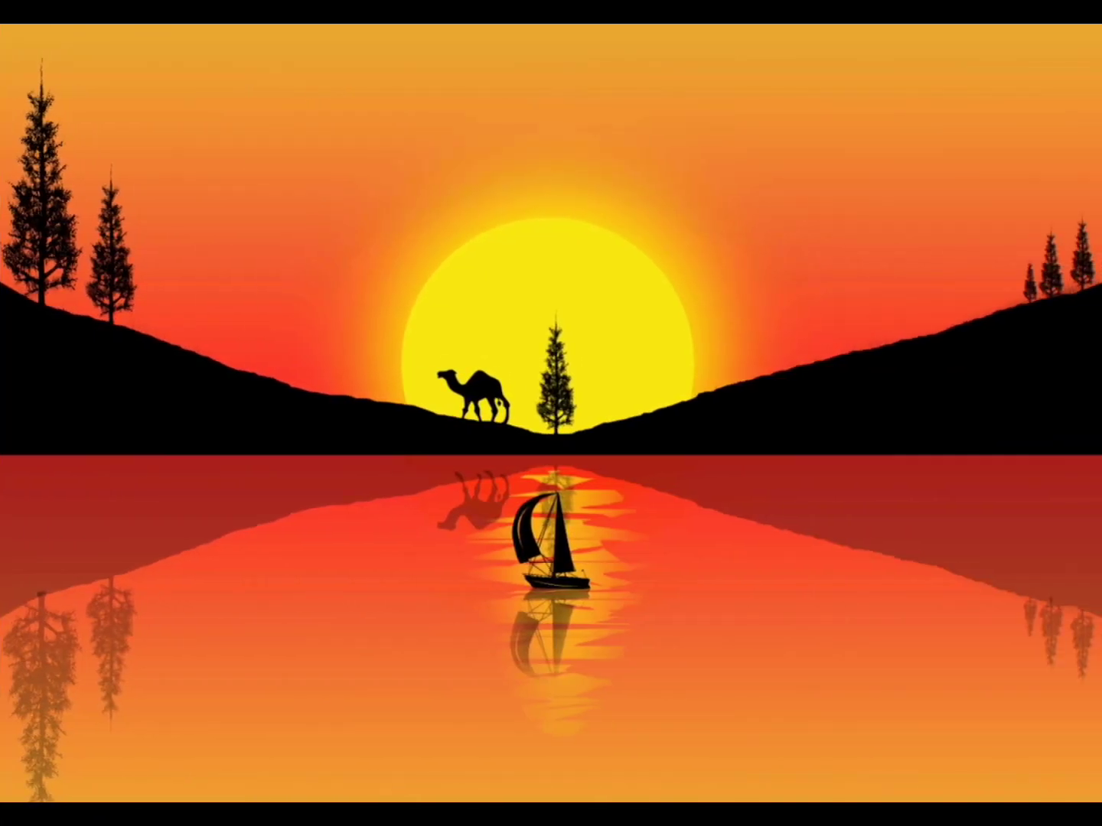